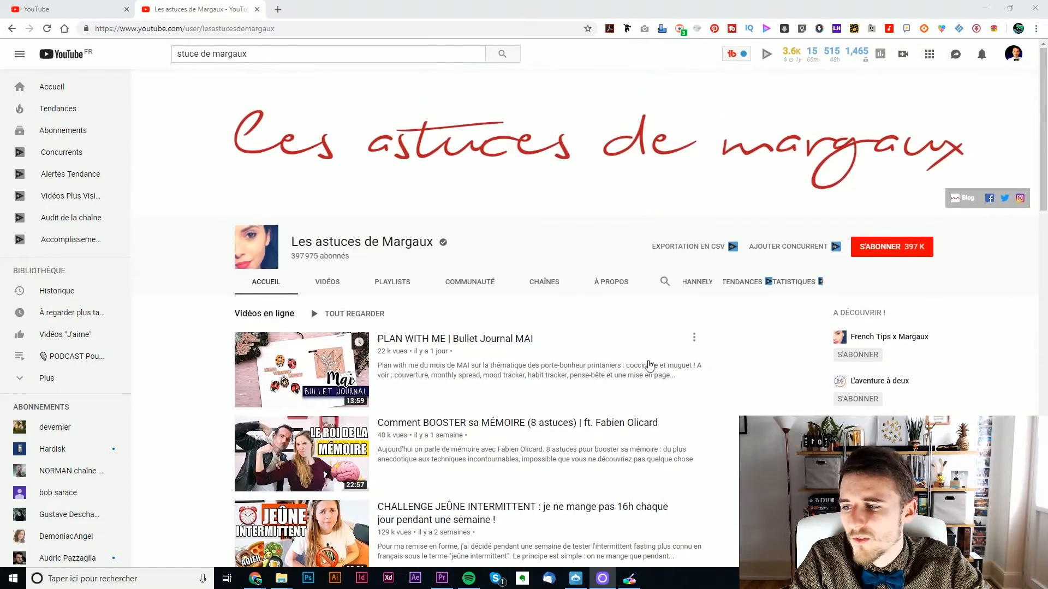
Search the web for pixlr in a new browser tab and open the pixlr.com site.
{"action": "scroll", "coordinate": [650, 364], "scroll_direction": "down", "scroll_amount": 2}
{"action": "scroll", "coordinate": [452, 421], "scroll_direction": "up", "scroll_amount": 2}
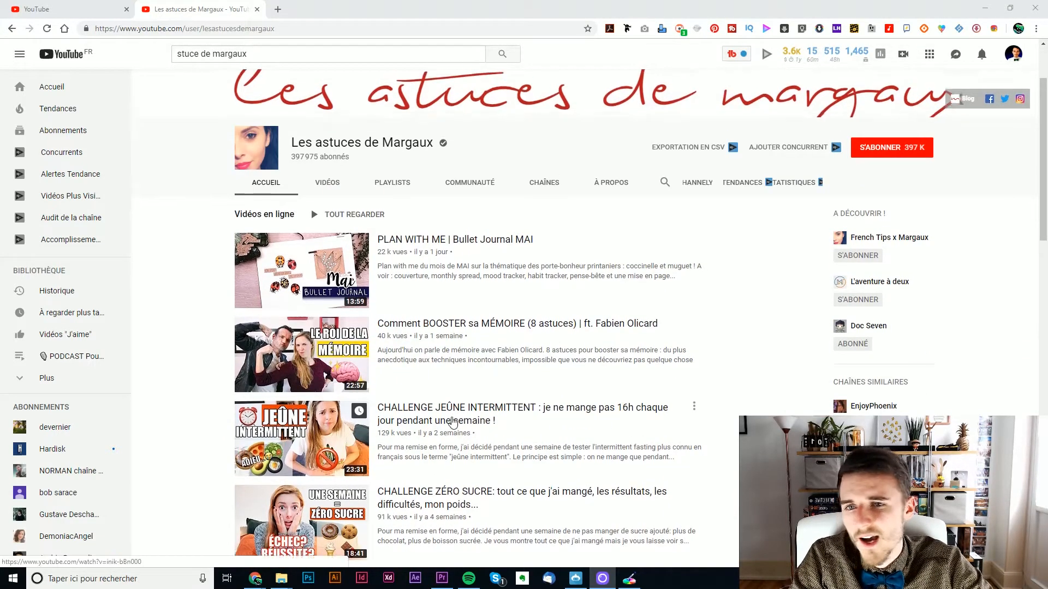
{"action": "left_click", "coordinate": [278, 9]}
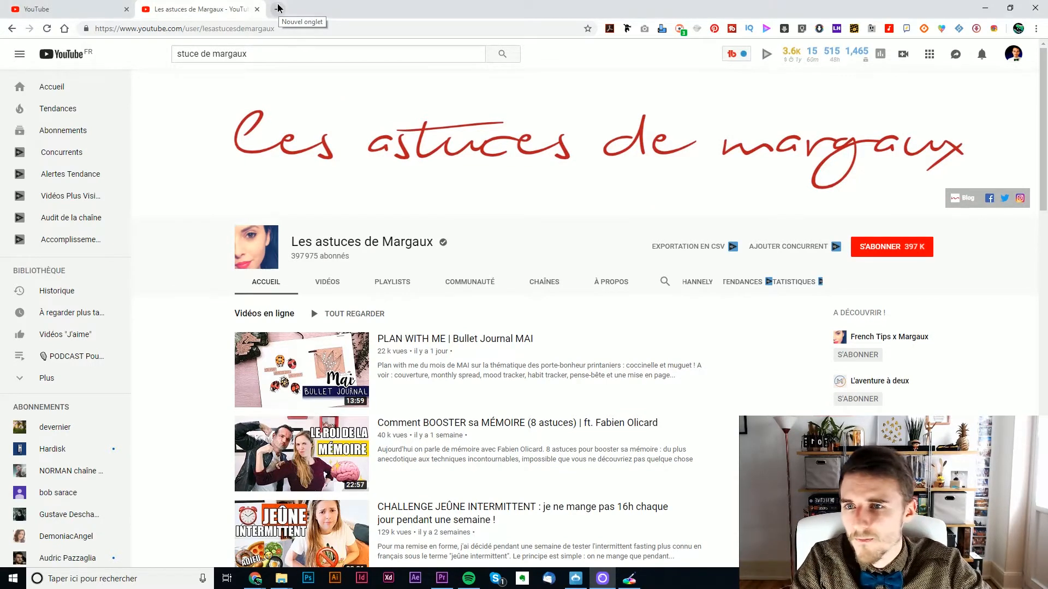
{"action": "type", "text": "pixlr"}
{"action": "key", "text": "Return"}
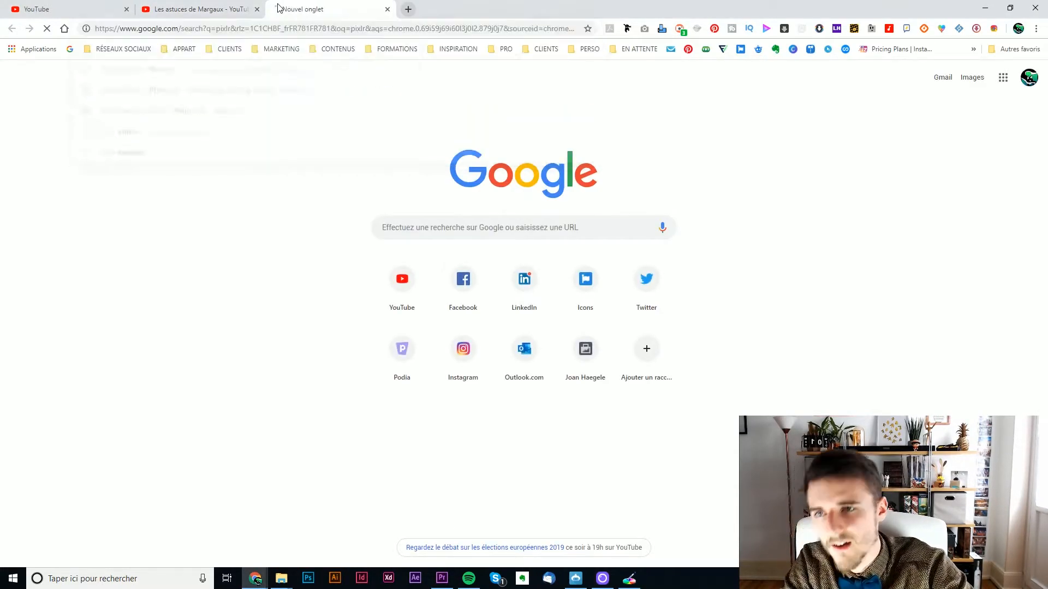
{"action": "left_click", "coordinate": [115, 143]}
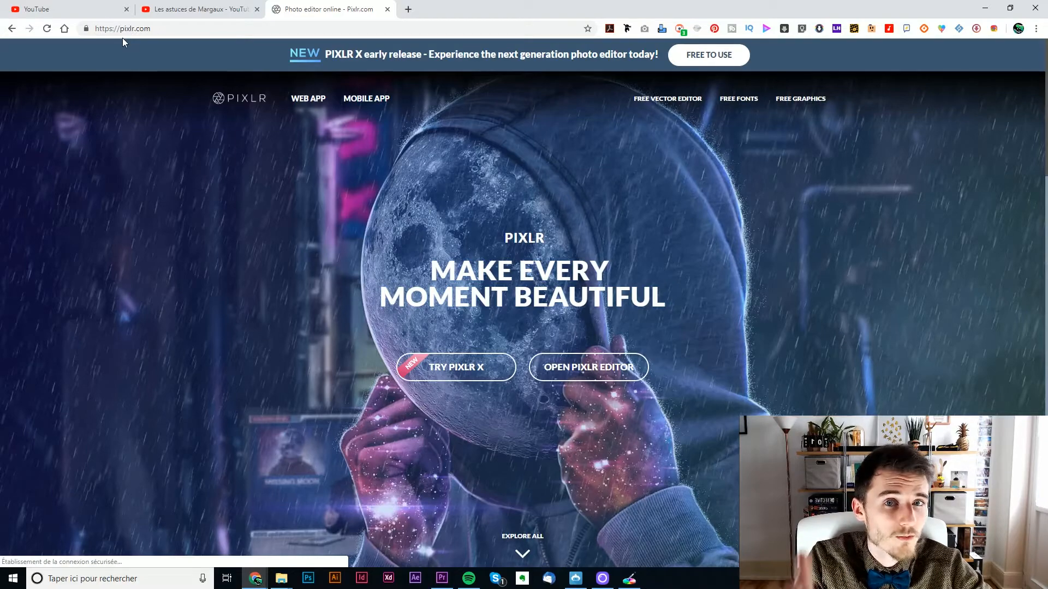
Look through the web apps offered on the Pixlr home page and launch Pixlr X.
{"action": "scroll", "coordinate": [472, 229], "scroll_direction": "down", "scroll_amount": 13}
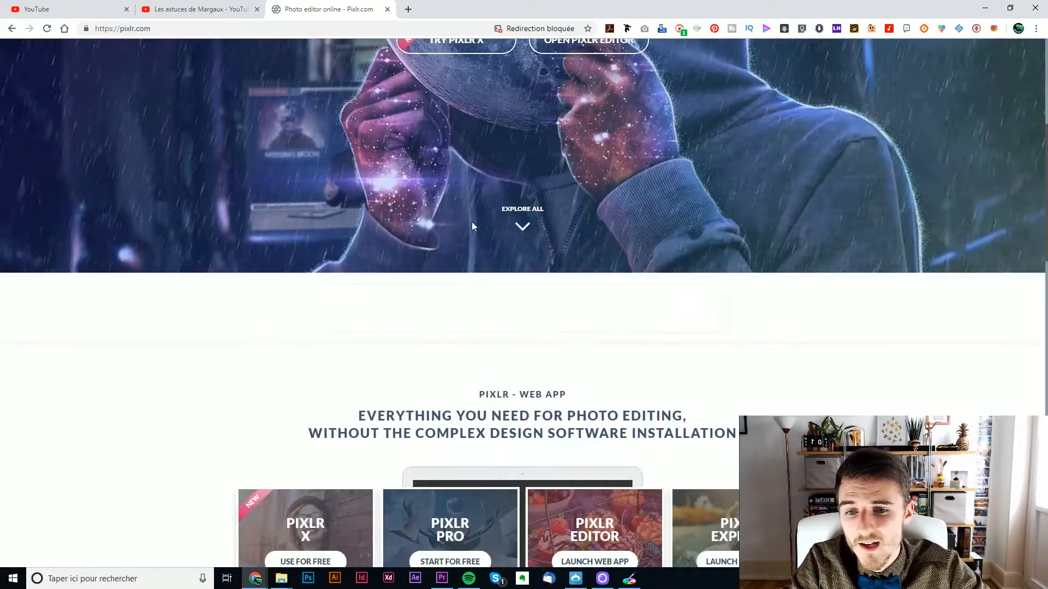
{"action": "scroll", "coordinate": [472, 256], "scroll_direction": "up", "scroll_amount": 6}
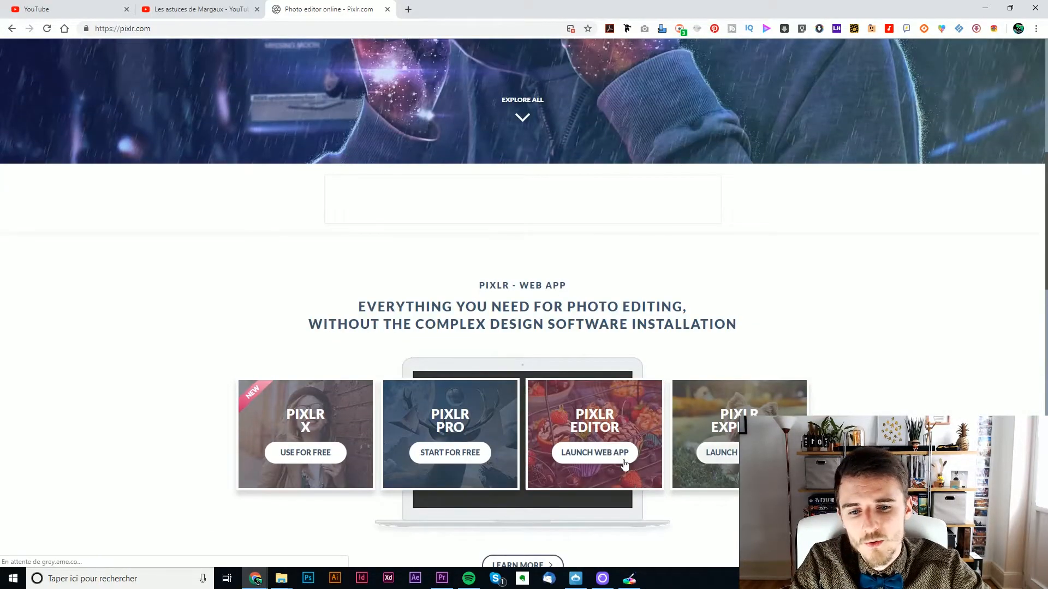
{"action": "scroll", "coordinate": [400, 437], "scroll_direction": "down", "scroll_amount": 7}
{"action": "scroll", "coordinate": [550, 422], "scroll_direction": "up", "scroll_amount": 14}
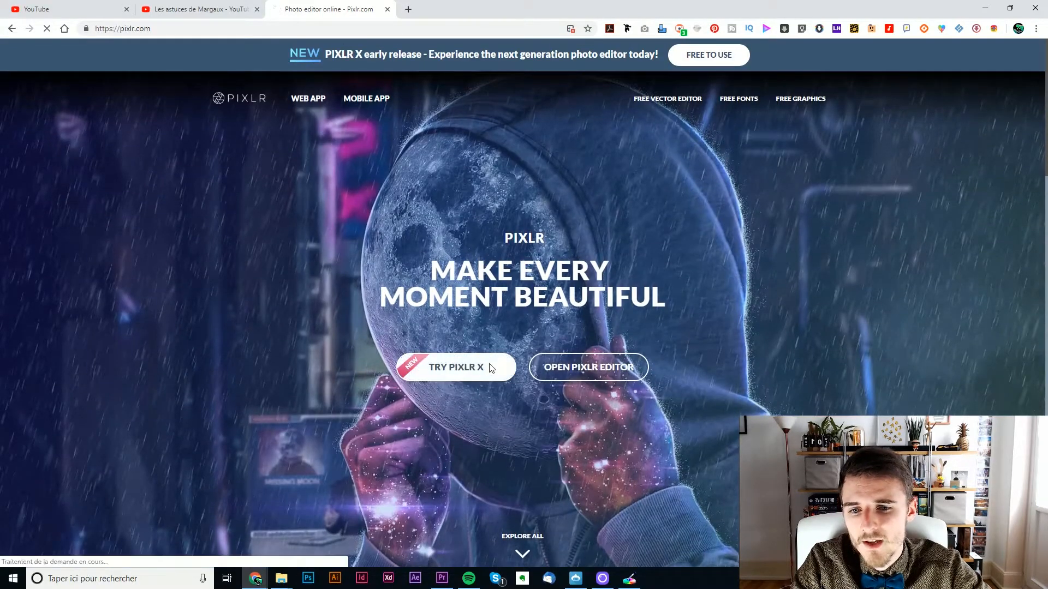
{"action": "left_click", "coordinate": [489, 367]}
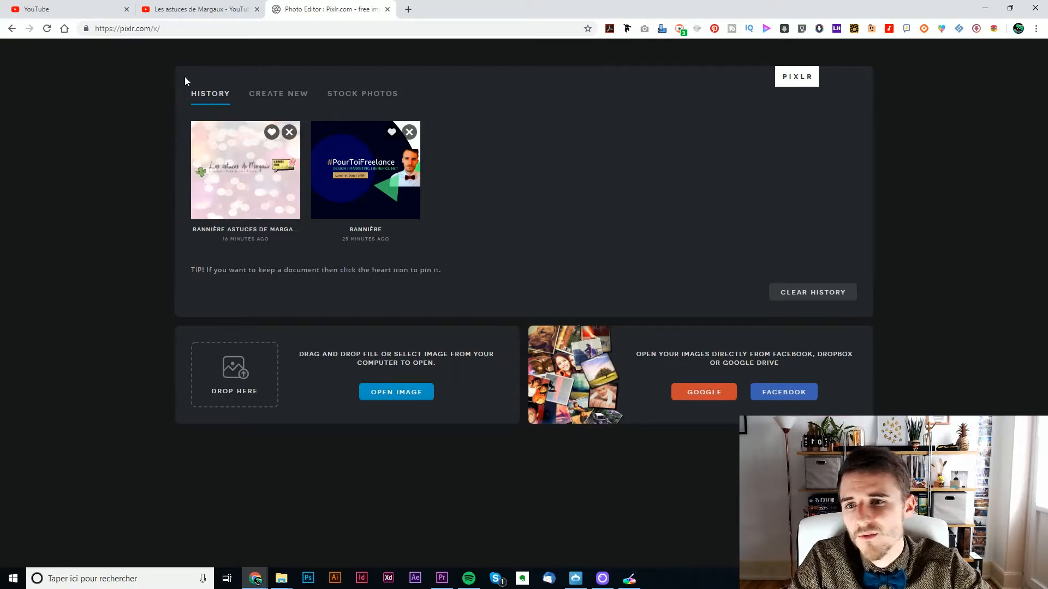
Create a new Full HD image of 1920x1080 named Vignette Margaux.
{"action": "left_click", "coordinate": [290, 104]}
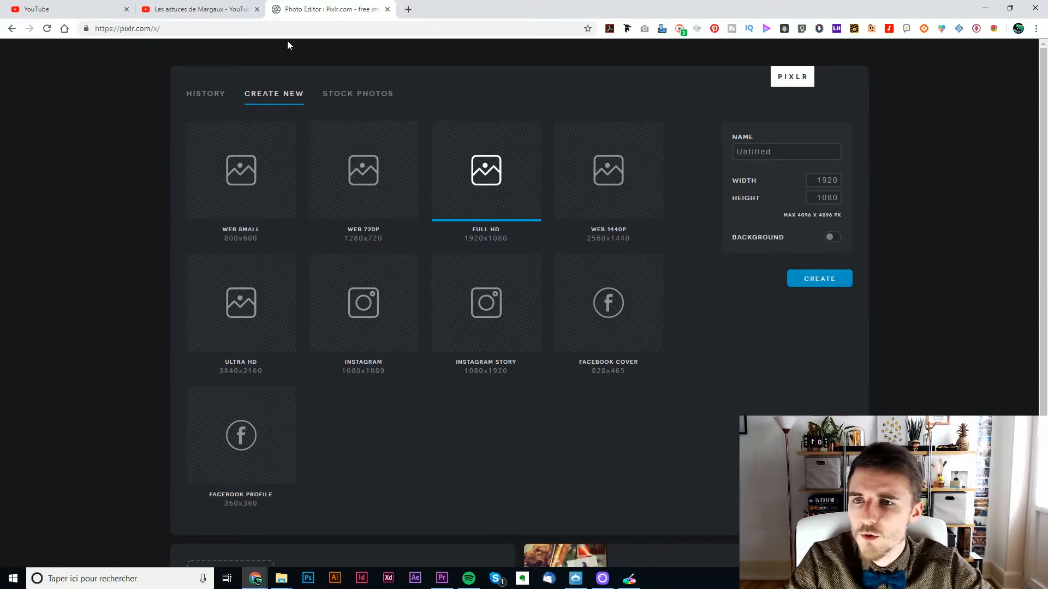
{"action": "left_click", "coordinate": [202, 10]}
{"action": "scroll", "coordinate": [398, 334], "scroll_direction": "down", "scroll_amount": 1}
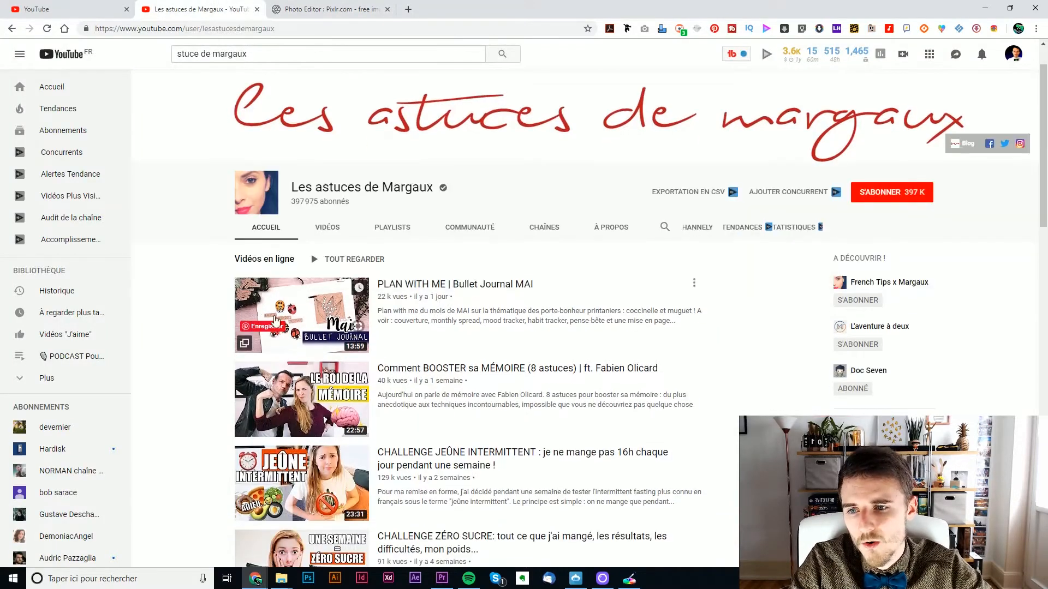
{"action": "scroll", "coordinate": [316, 334], "scroll_direction": "up", "scroll_amount": 1}
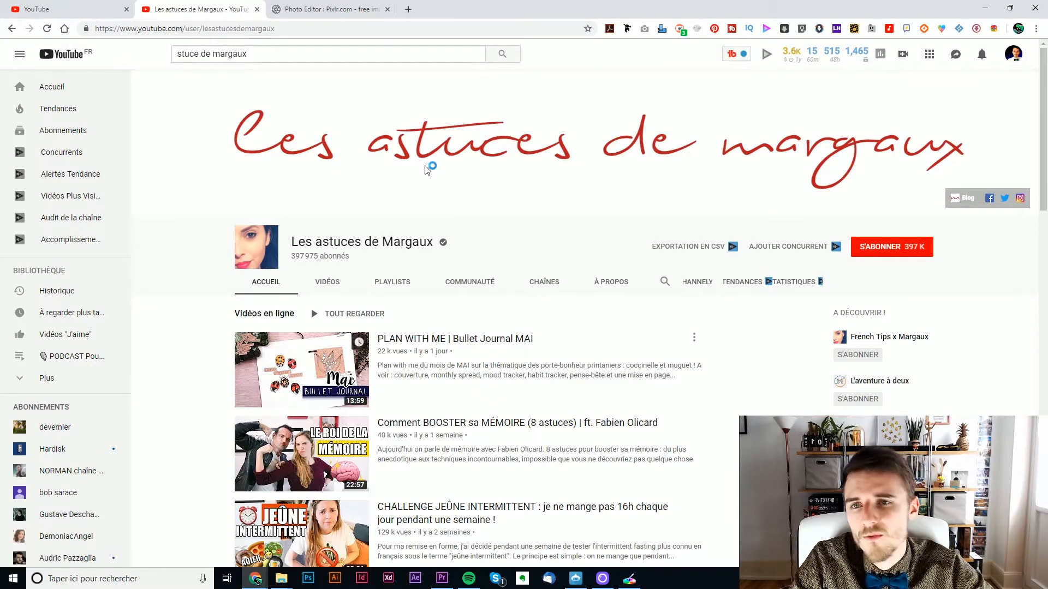
{"action": "left_click", "coordinate": [334, 5]}
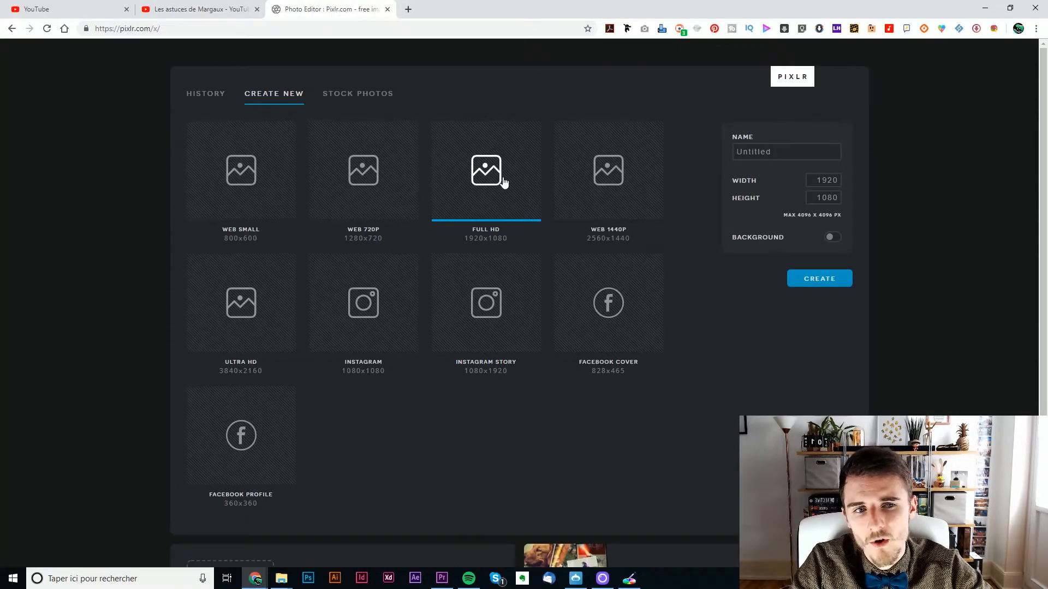
{"action": "key", "text": "Tab"}
{"action": "type", "text": "Vign"}
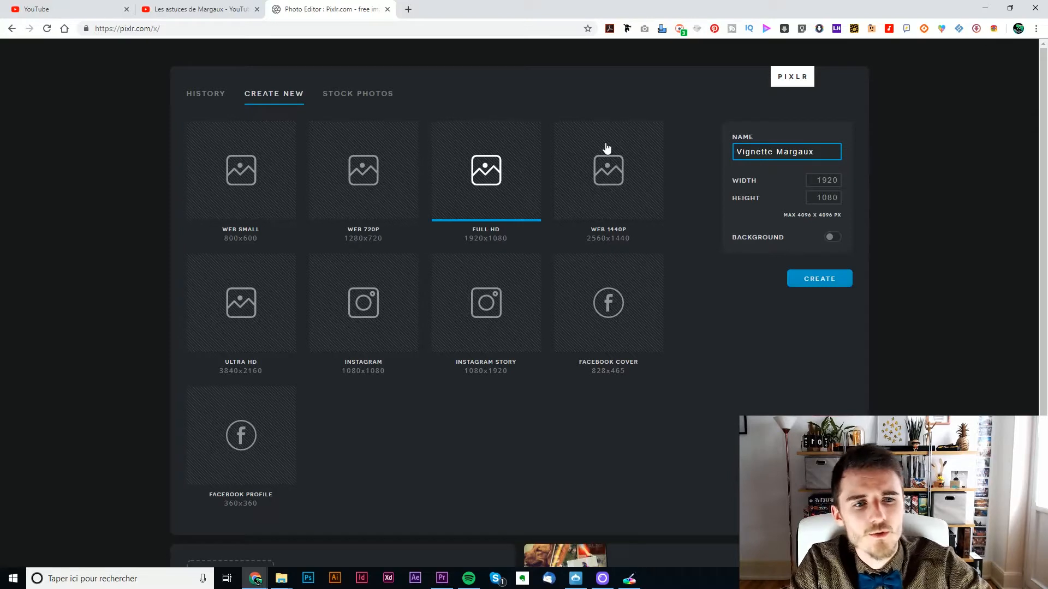
{"action": "left_click", "coordinate": [816, 279]}
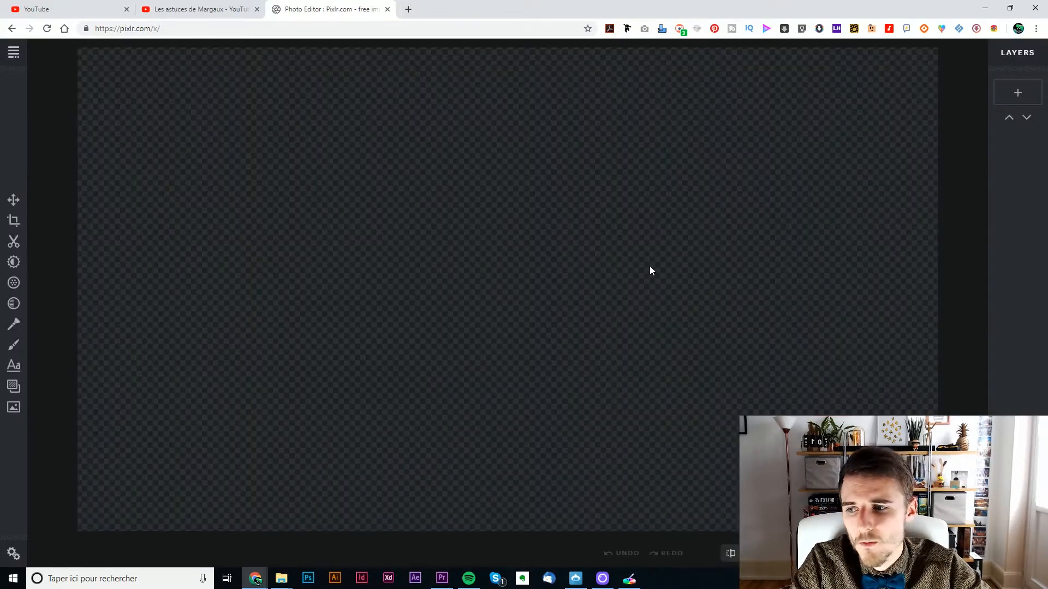
Switch to the Les astuces de Margaux YouTube channel to review its recent video thumbnails, and return to Pixlr X.
{"action": "left_click", "coordinate": [218, 6]}
{"action": "scroll", "coordinate": [584, 308], "scroll_direction": "down", "scroll_amount": 3}
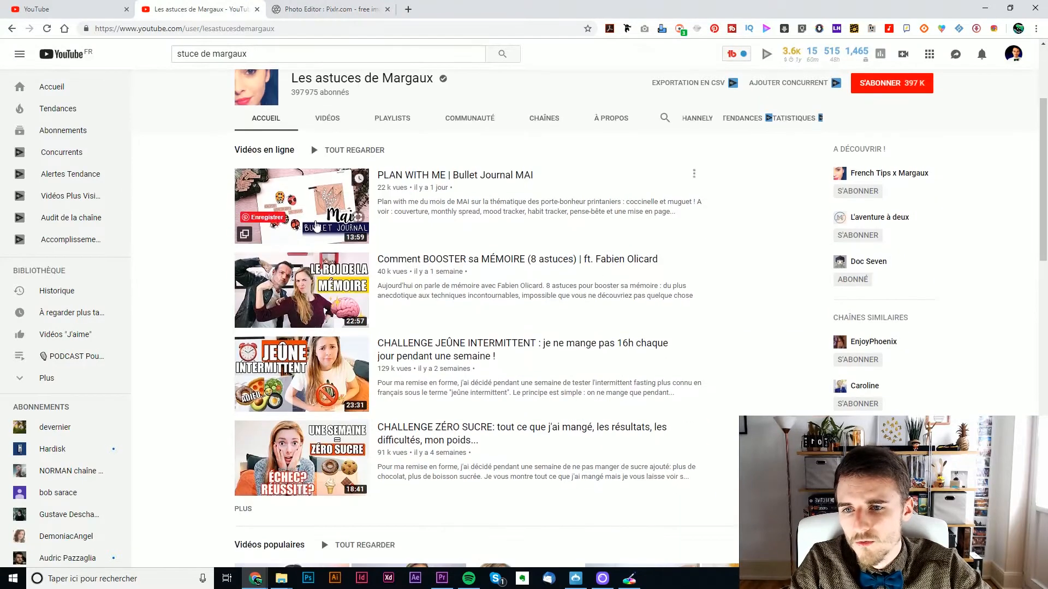
{"action": "scroll", "coordinate": [468, 266], "scroll_direction": "down", "scroll_amount": 2}
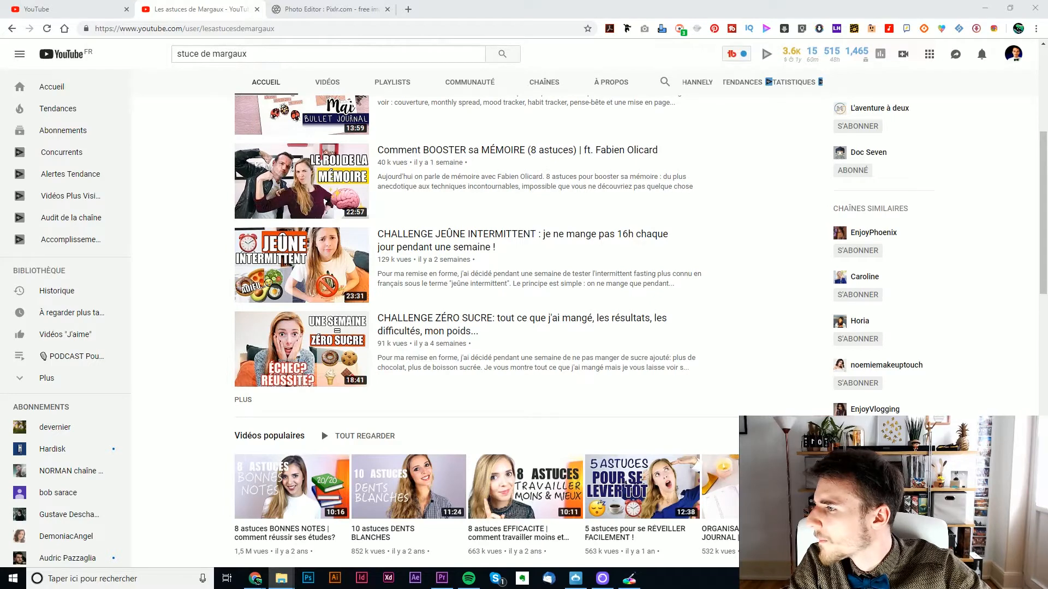
{"action": "left_click", "coordinate": [369, 15]}
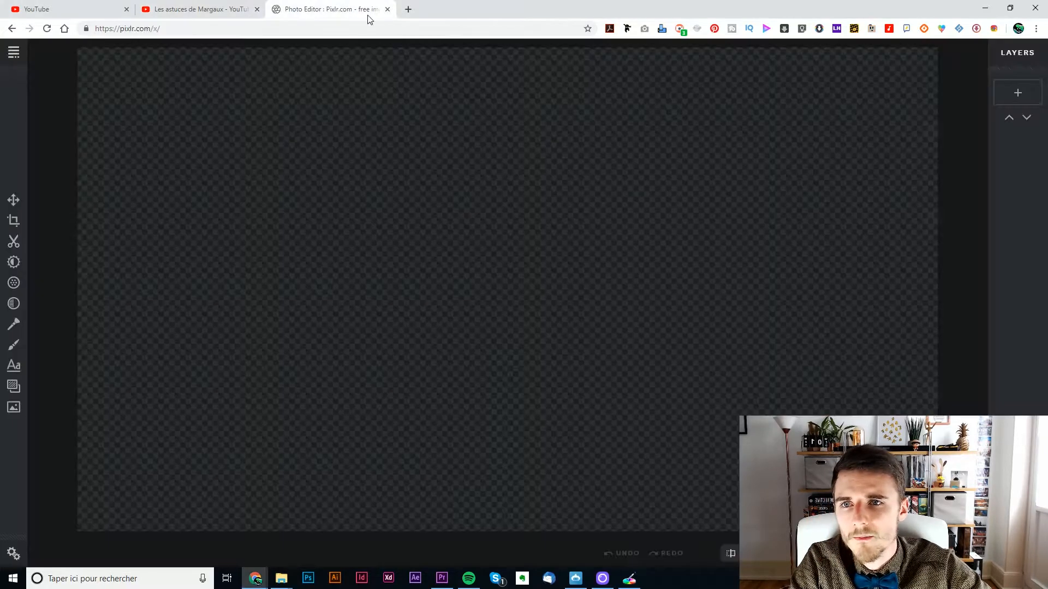
Paste the copied photo astucesdetox.jpg into the PODCAST folder and add it to the canvas as an image layer.
{"action": "left_click", "coordinate": [1017, 92]}
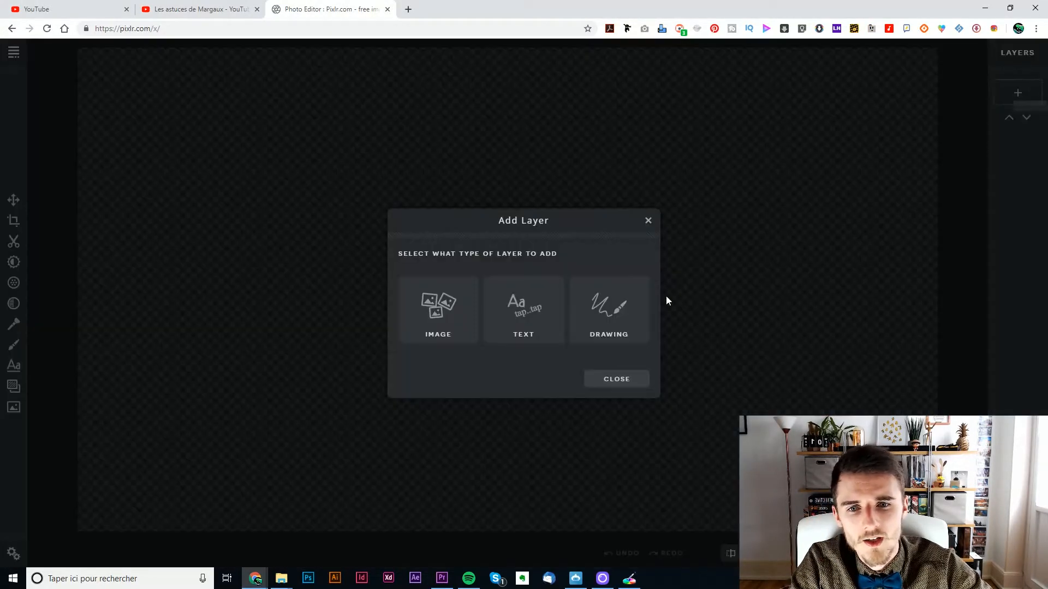
{"action": "left_click", "coordinate": [439, 311]}
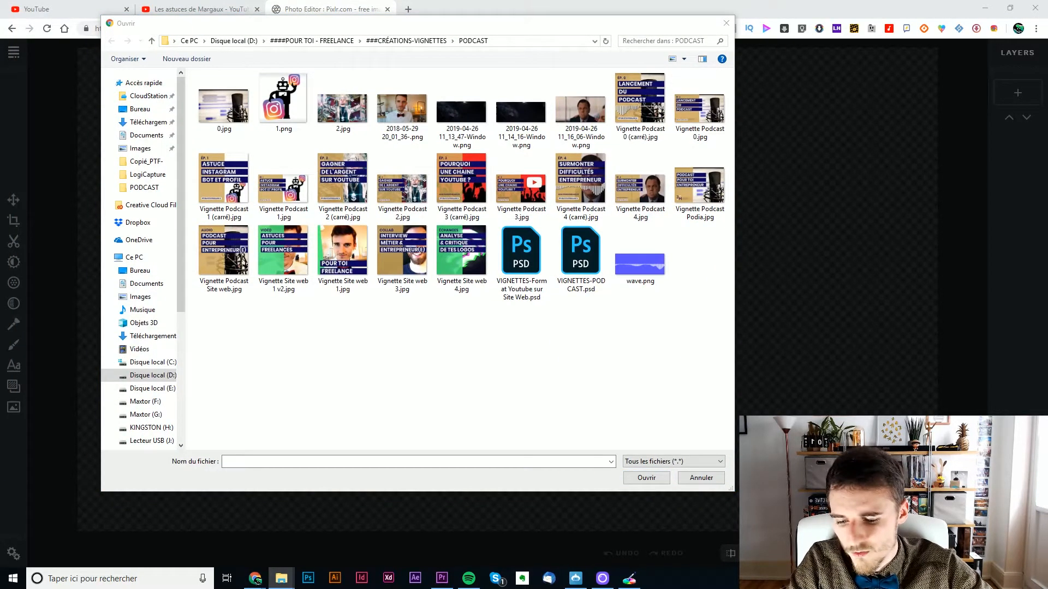
{"action": "left_click", "coordinate": [394, 335]}
{"action": "key", "text": "ctrl+v"}
{"action": "left_click", "coordinate": [438, 383]}
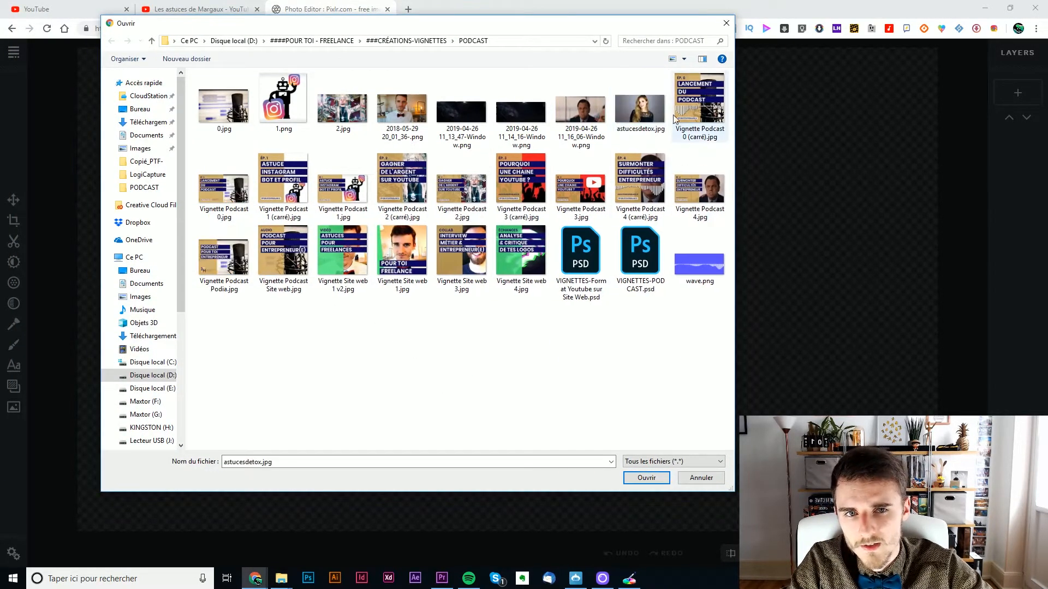
{"action": "left_click", "coordinate": [646, 478]}
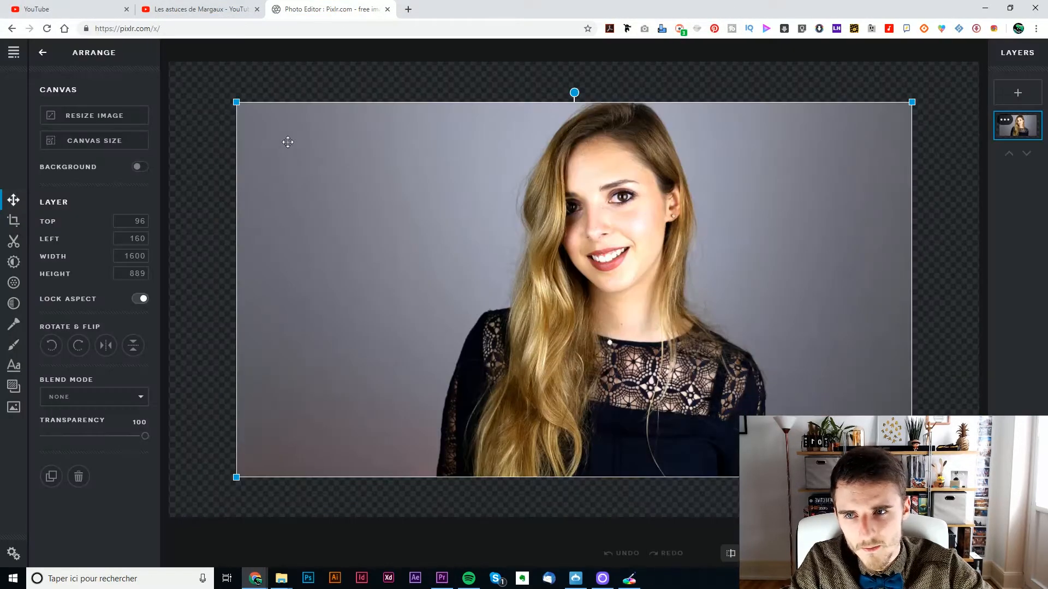
Move the photo to the canvas's upper-left corner and enlarge it proportionally to about 2276 x 1265.
{"action": "left_click_drag", "start_coordinate": [287, 142], "coordinate": [217, 128]}
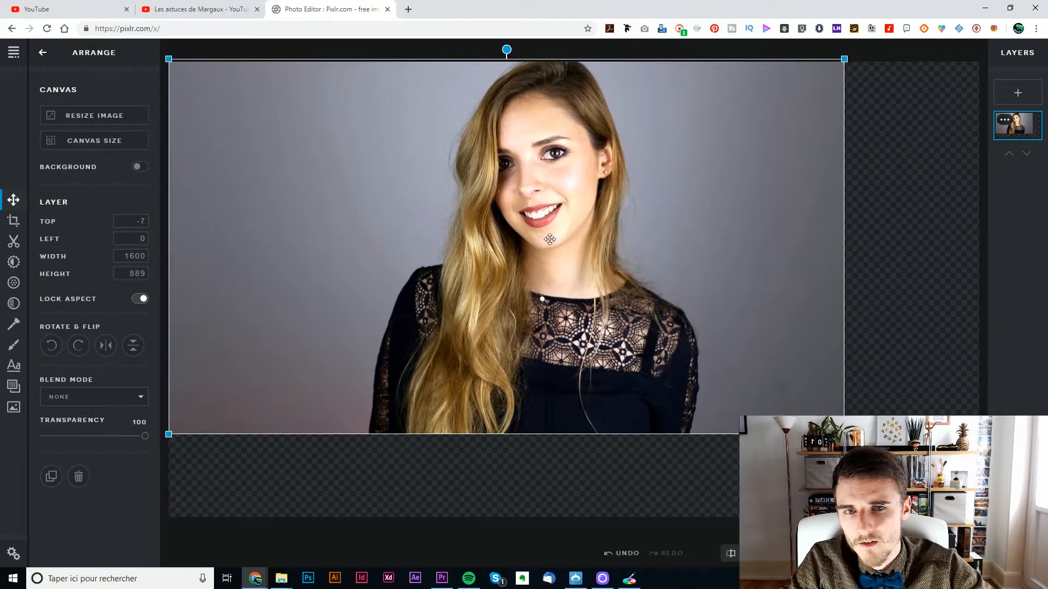
{"action": "left_click_drag", "start_coordinate": [844, 435], "coordinate": [986, 513]}
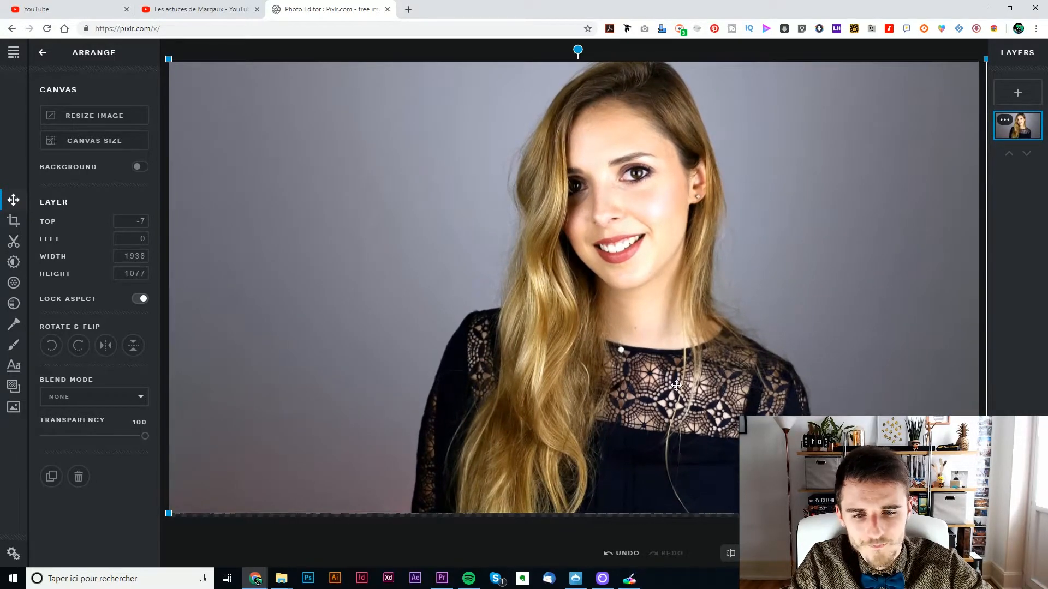
{"action": "scroll", "coordinate": [577, 286], "scroll_direction": "down", "scroll_amount": 1}
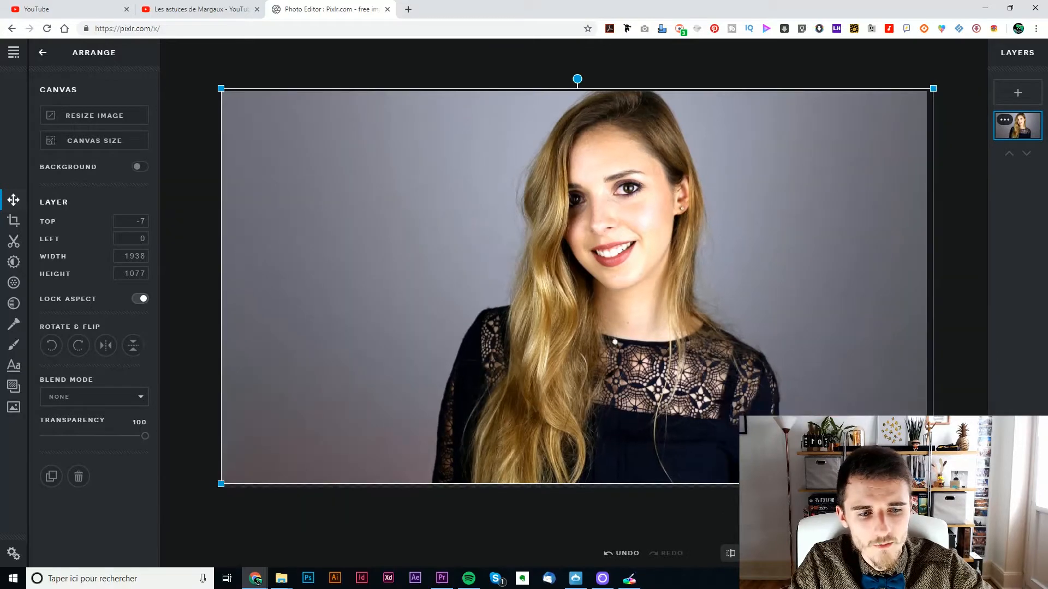
{"action": "left_click_drag", "start_coordinate": [934, 484], "coordinate": [985, 513]}
{"action": "scroll", "coordinate": [577, 286], "scroll_direction": "down", "scroll_amount": 1}
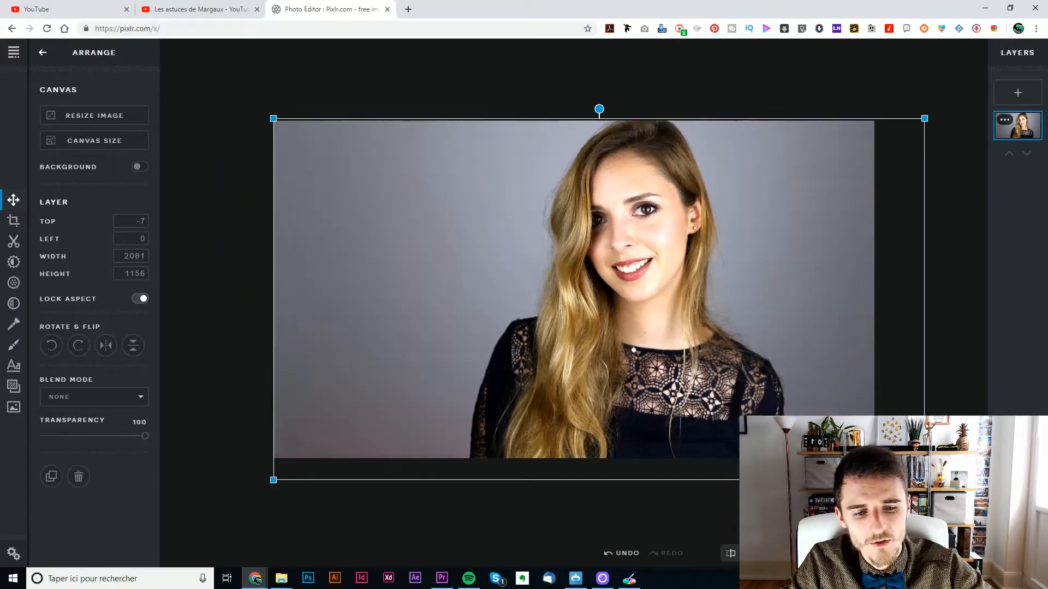
{"action": "left_click_drag", "start_coordinate": [924, 480], "coordinate": [985, 514]}
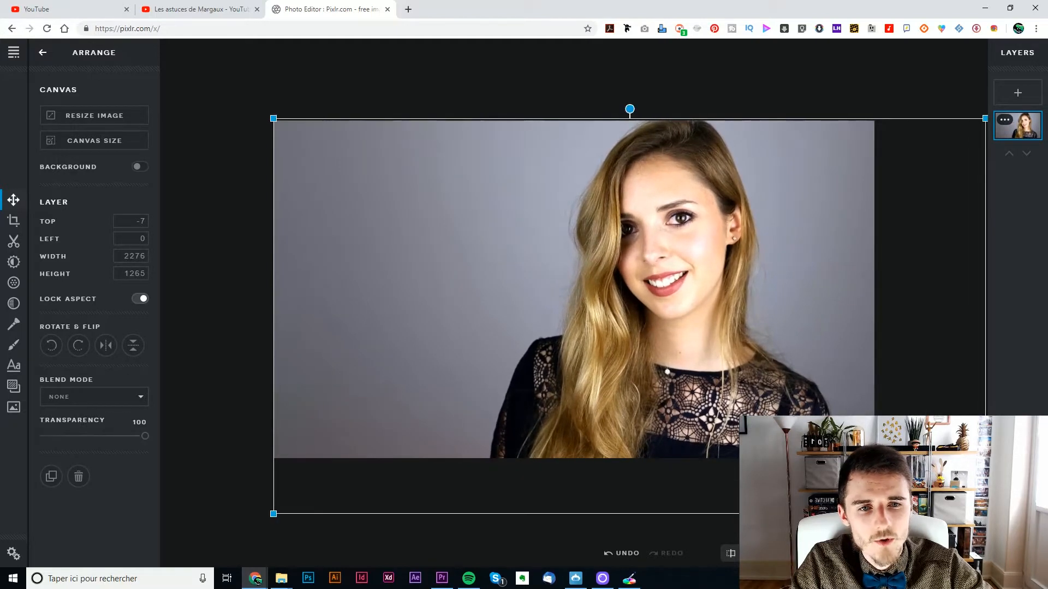
Nudge the photo upwards to a top offset of about -15 and deselect its layer.
{"action": "left_click", "coordinate": [756, 553]}
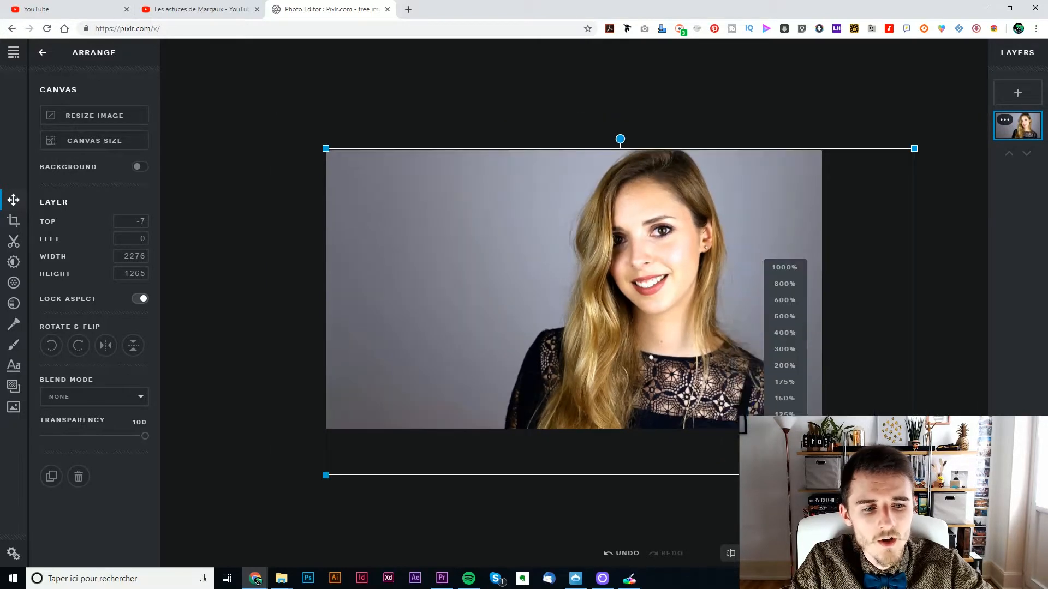
{"action": "key", "text": "ctrl+z"}
{"action": "left_click_drag", "start_coordinate": [628, 338], "coordinate": [627, 334]}
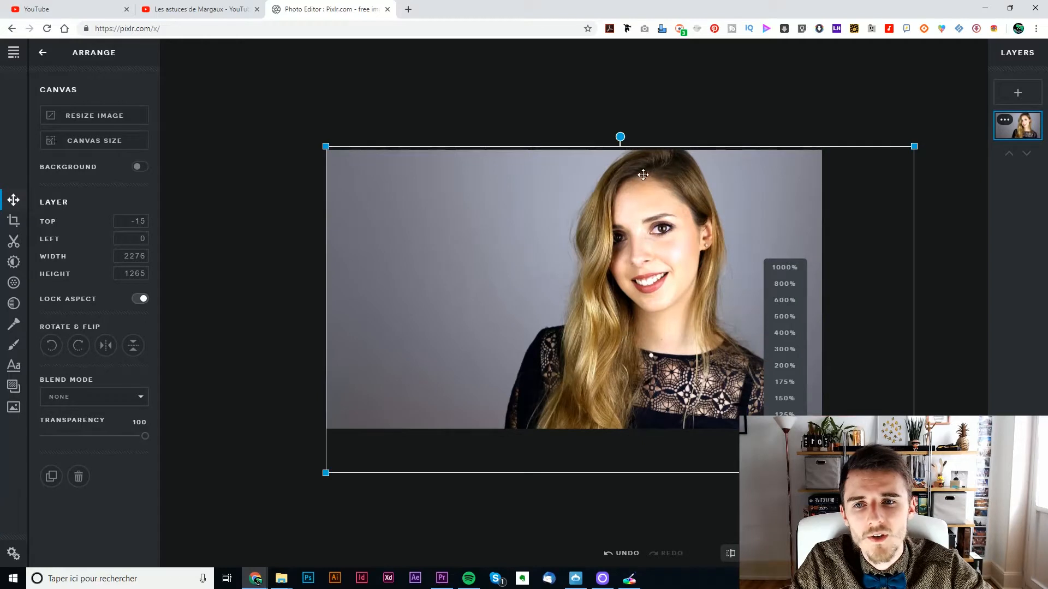
{"action": "left_click", "coordinate": [678, 131]}
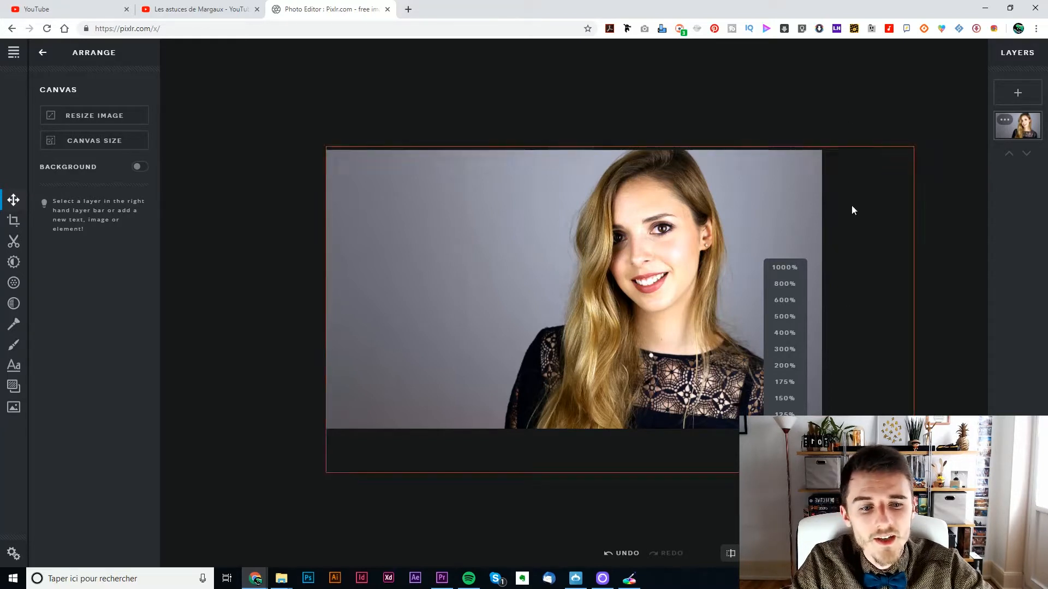
{"action": "left_click", "coordinate": [785, 480]}
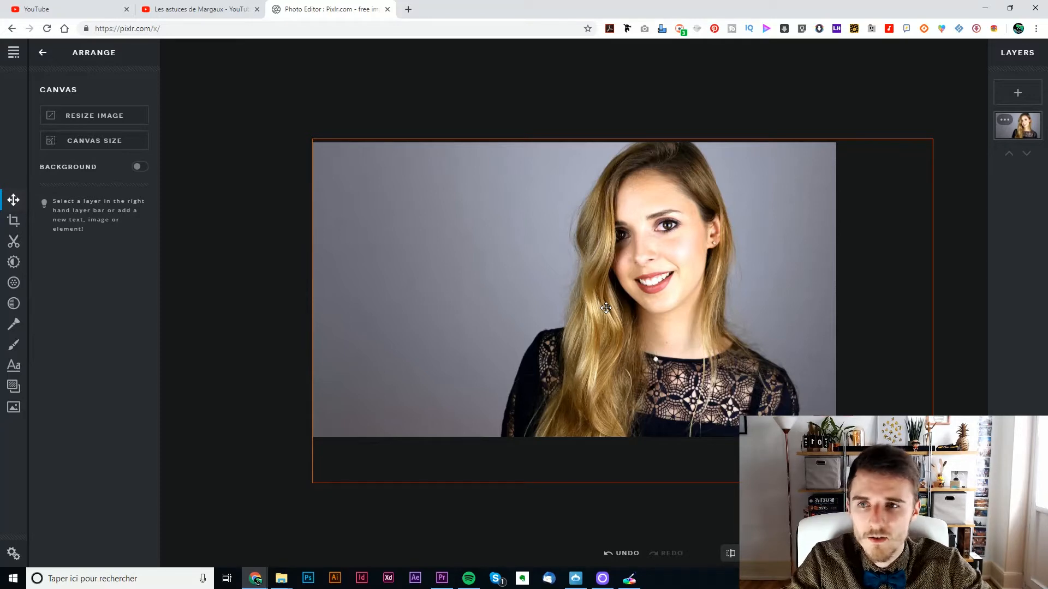
Compare with the style of the challenge video thumbnails on the YouTube channel, and return to the Pixlr X canvas.
{"action": "left_click", "coordinate": [205, 11]}
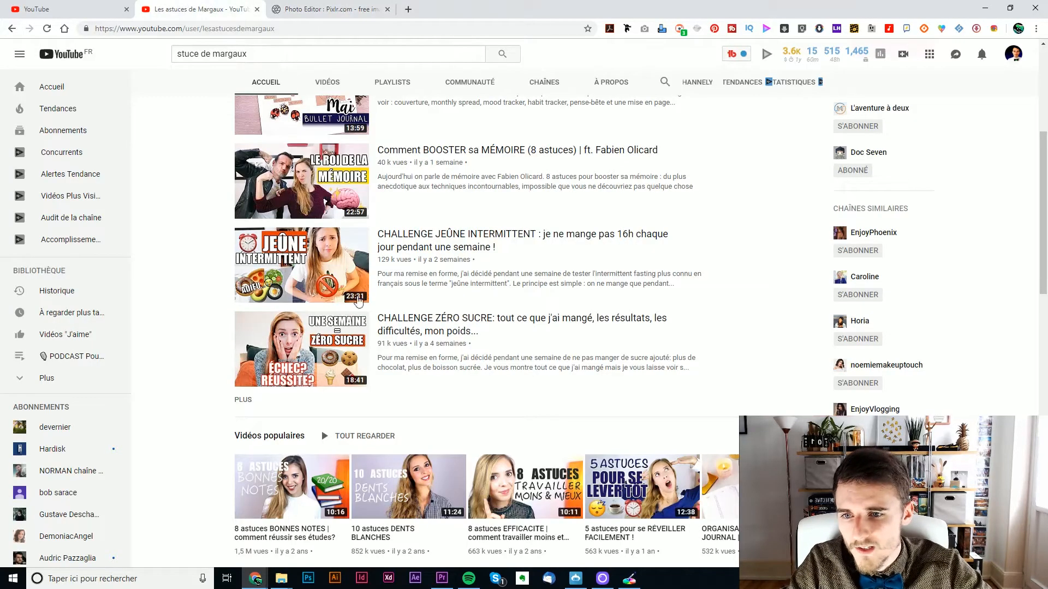
{"action": "mouse_move", "coordinate": [358, 284]}
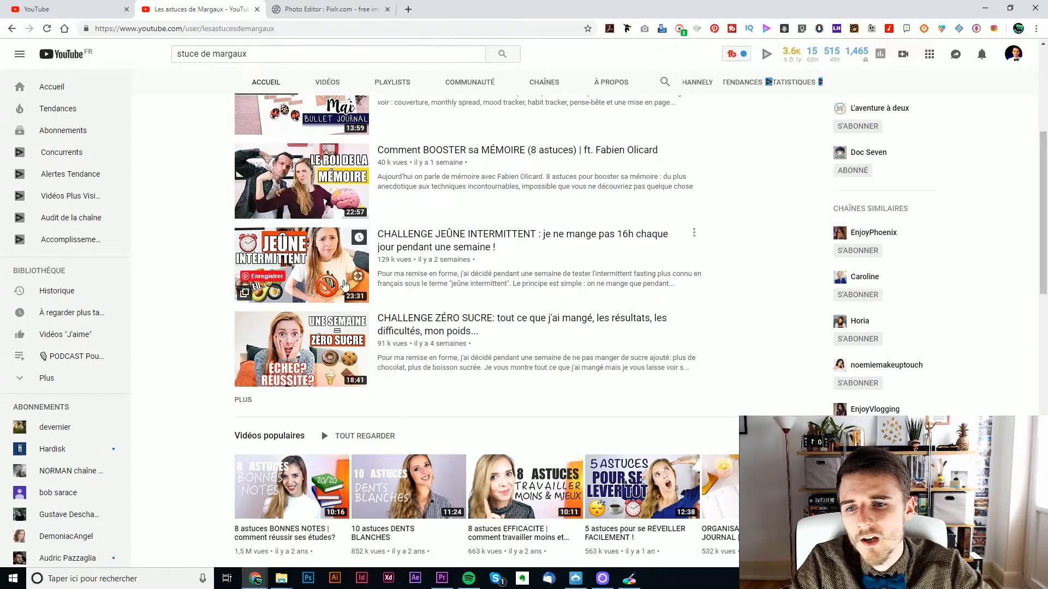
{"action": "scroll", "coordinate": [530, 317], "scroll_direction": "down", "scroll_amount": 1}
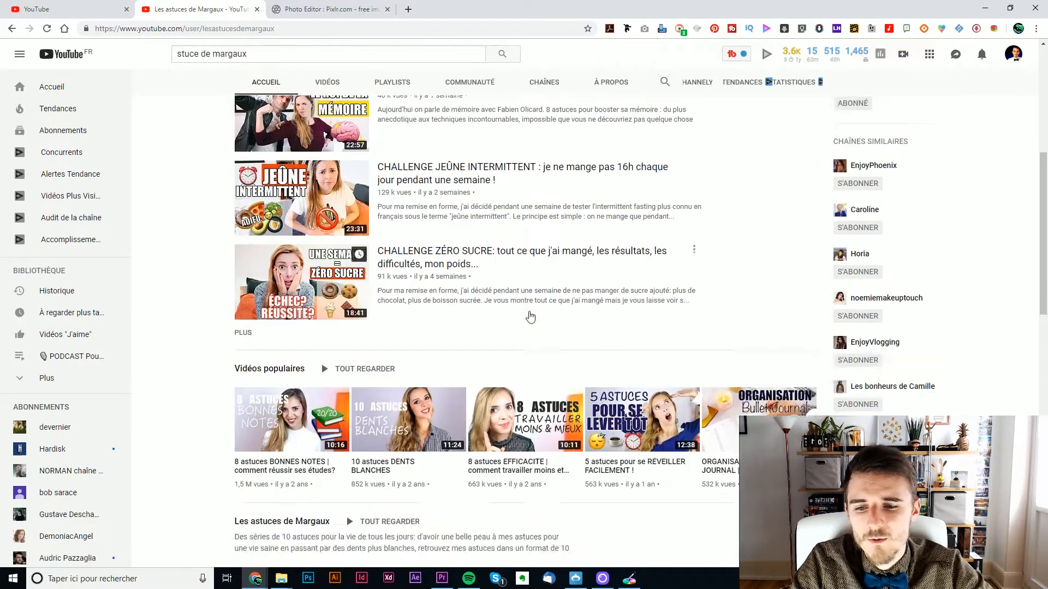
{"action": "scroll", "coordinate": [530, 316], "scroll_direction": "up", "scroll_amount": 3}
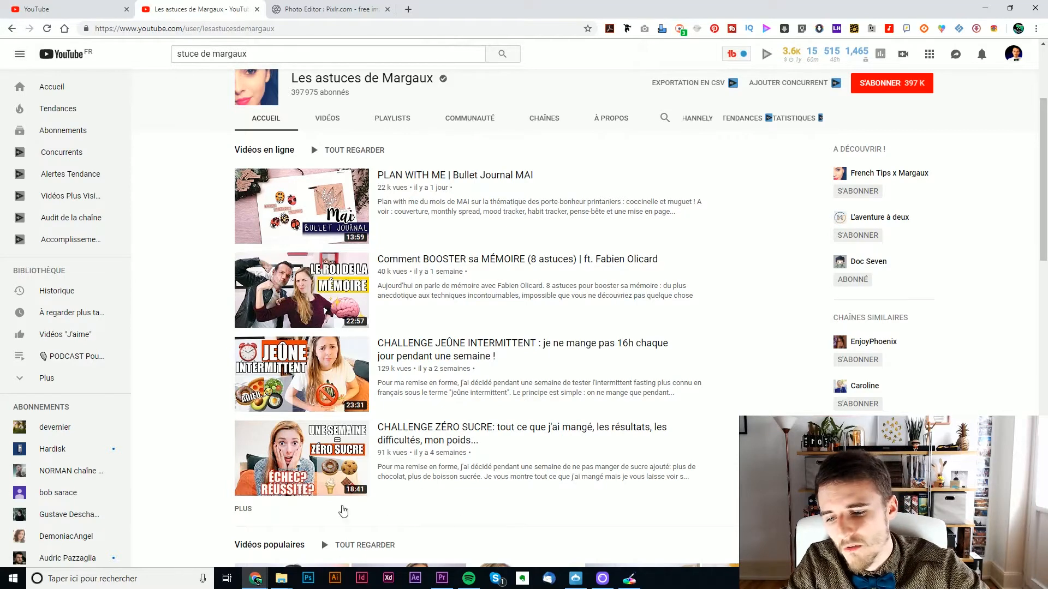
{"action": "left_click", "coordinate": [330, 9]}
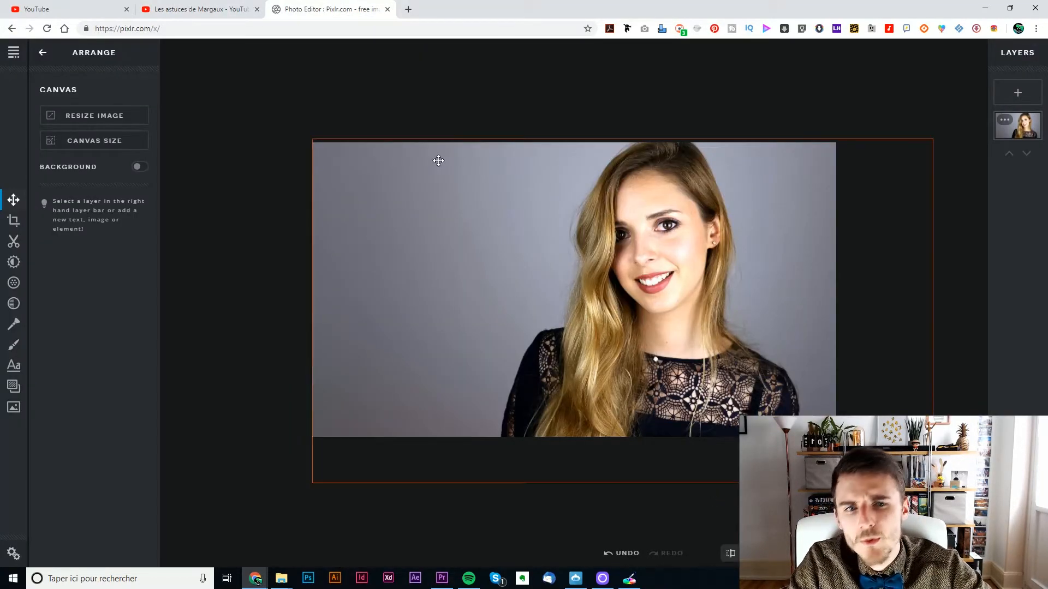
Enlarge the photo layer proportionally to about 2406 x 1337 and deselect it.
{"action": "left_click", "coordinate": [637, 289]}
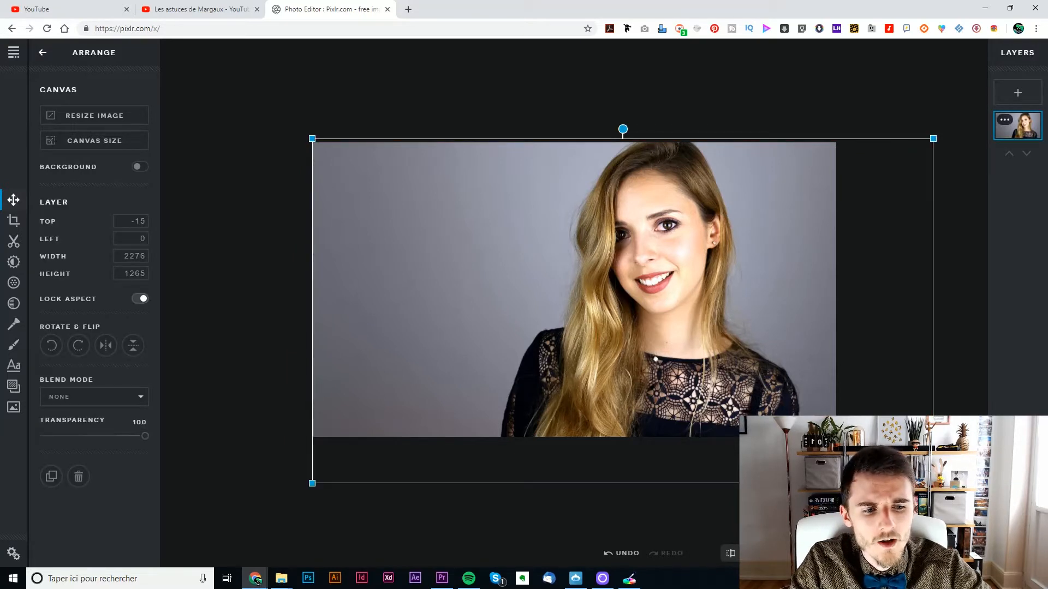
{"action": "left_click_drag", "start_coordinate": [933, 483], "coordinate": [969, 503]}
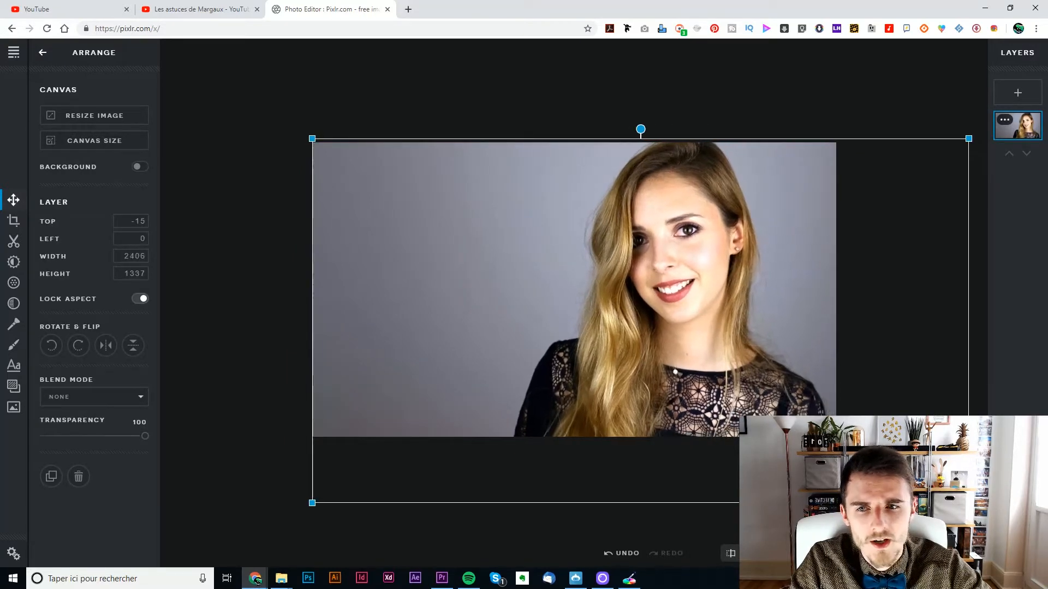
{"action": "left_click", "coordinate": [662, 100]}
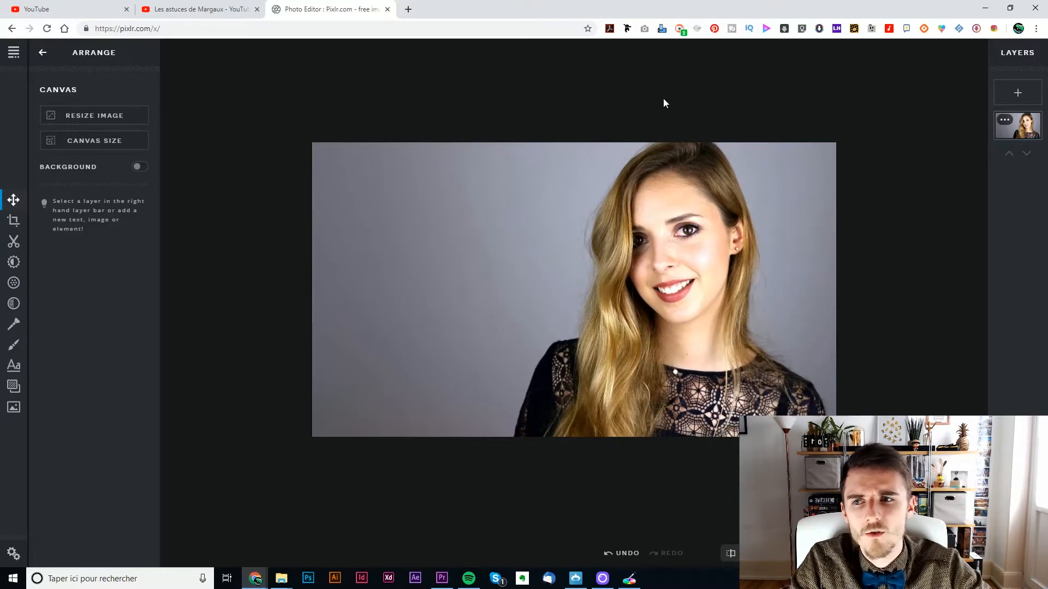
Add a text layer reading "vidéo" and move it to the upper-left area of the canvas.
{"action": "left_click", "coordinate": [14, 365]}
{"action": "left_click", "coordinate": [82, 108]}
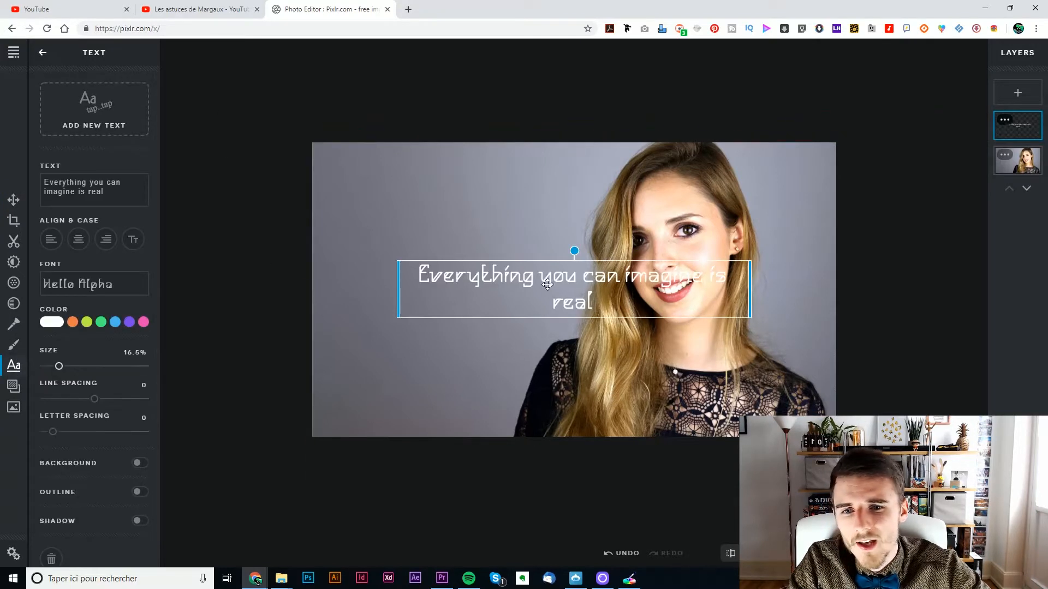
{"action": "double_click", "coordinate": [600, 301]}
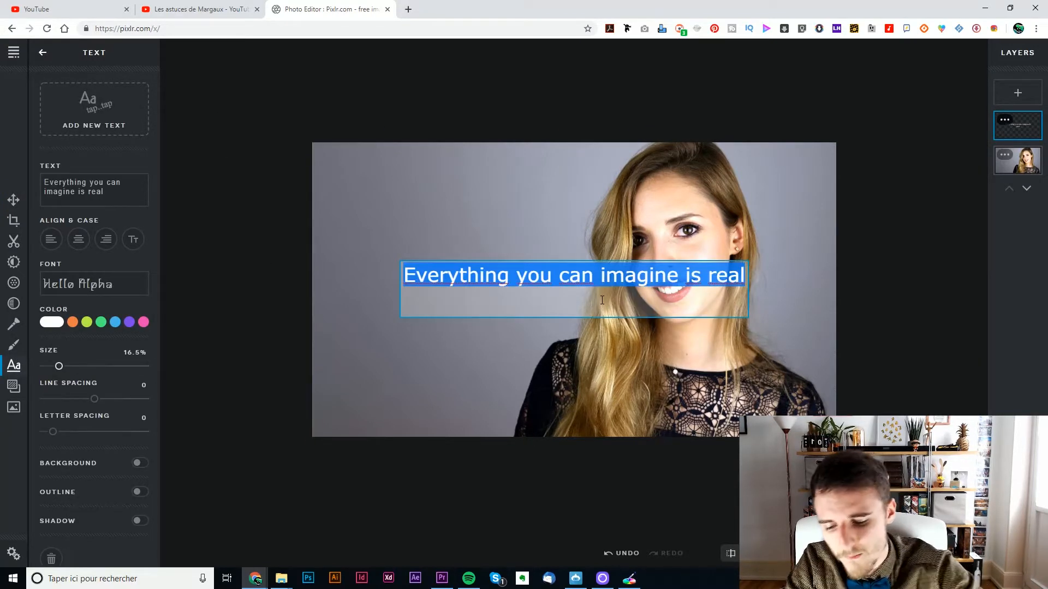
{"action": "type", "text": "vidéo"}
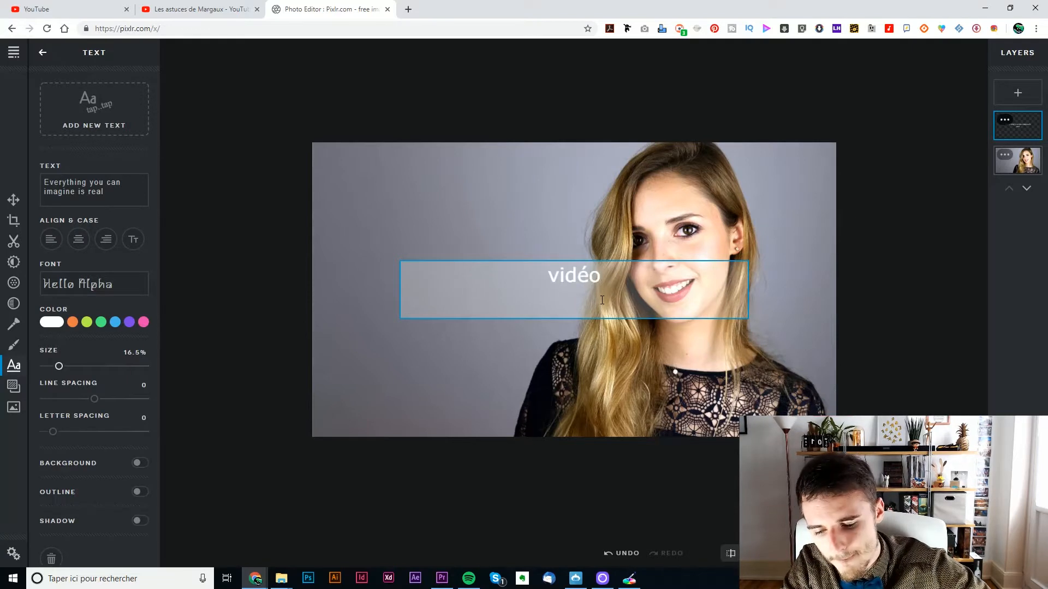
{"action": "left_click", "coordinate": [677, 102]}
{"action": "left_click_drag", "start_coordinate": [553, 268], "coordinate": [484, 180]}
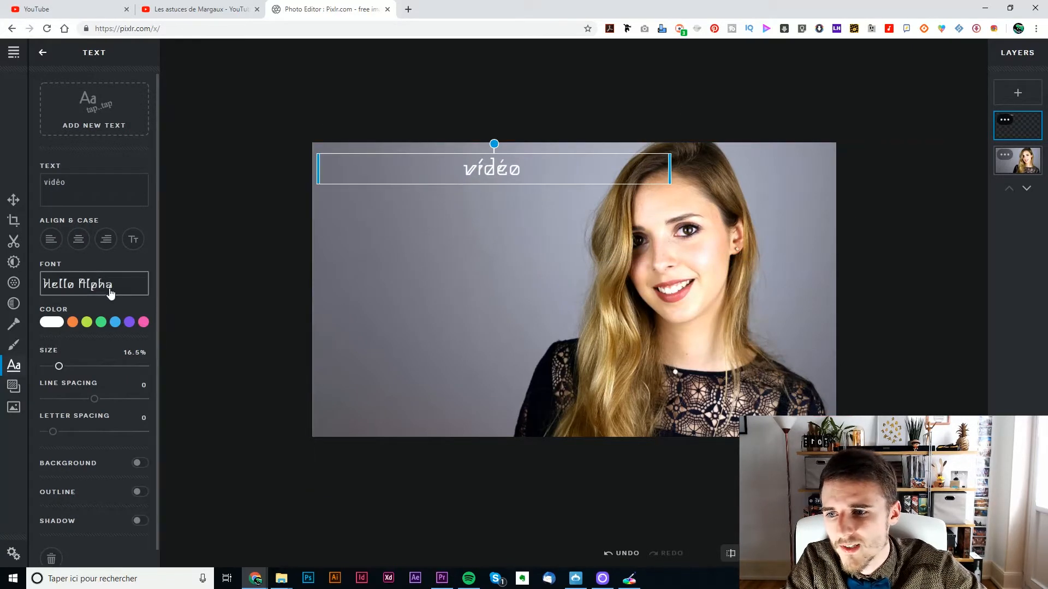
Check the lettering of the channel's thumbnails on YouTube and set the text's font to BEBASNEUE.
{"action": "left_click", "coordinate": [210, 10]}
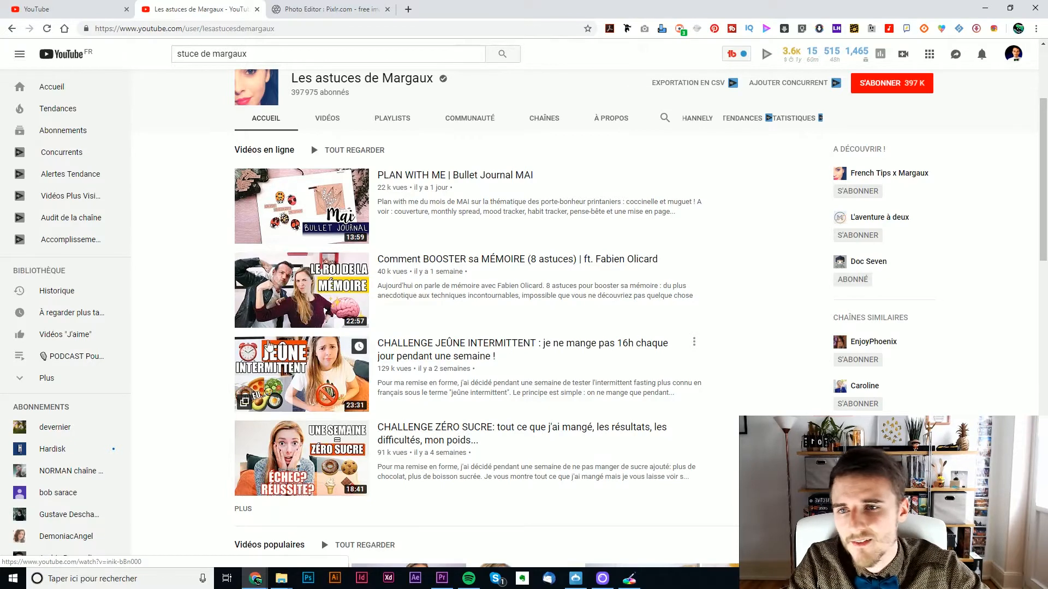
{"action": "left_click", "coordinate": [327, 9]}
{"action": "left_click", "coordinate": [106, 284]}
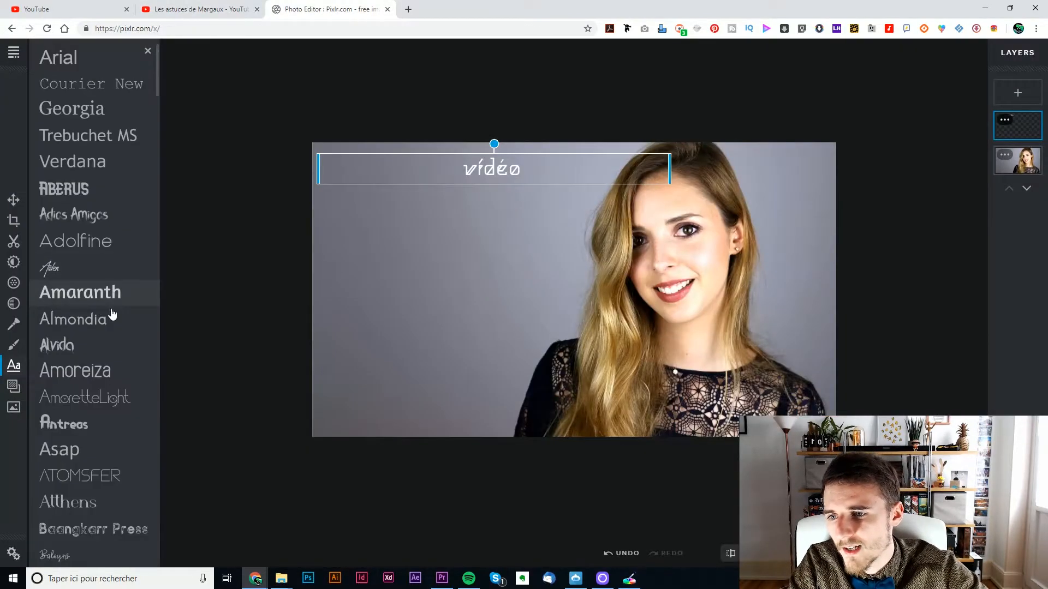
{"action": "scroll", "coordinate": [106, 300], "scroll_direction": "down", "scroll_amount": 2}
{"action": "scroll", "coordinate": [116, 292], "scroll_direction": "up", "scroll_amount": 1}
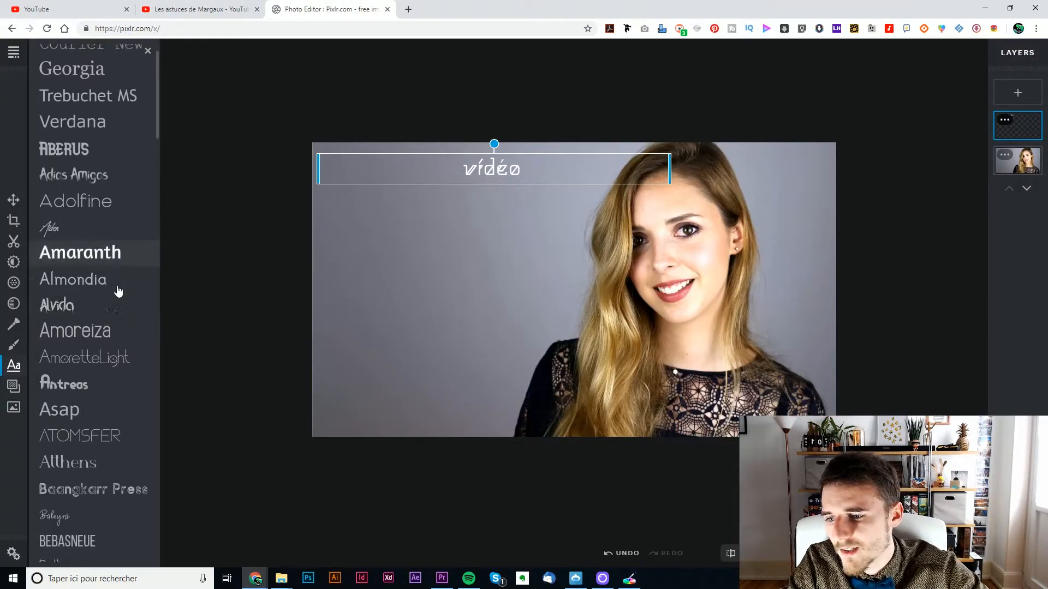
{"action": "scroll", "coordinate": [99, 437], "scroll_direction": "down", "scroll_amount": 3}
{"action": "left_click", "coordinate": [87, 363]}
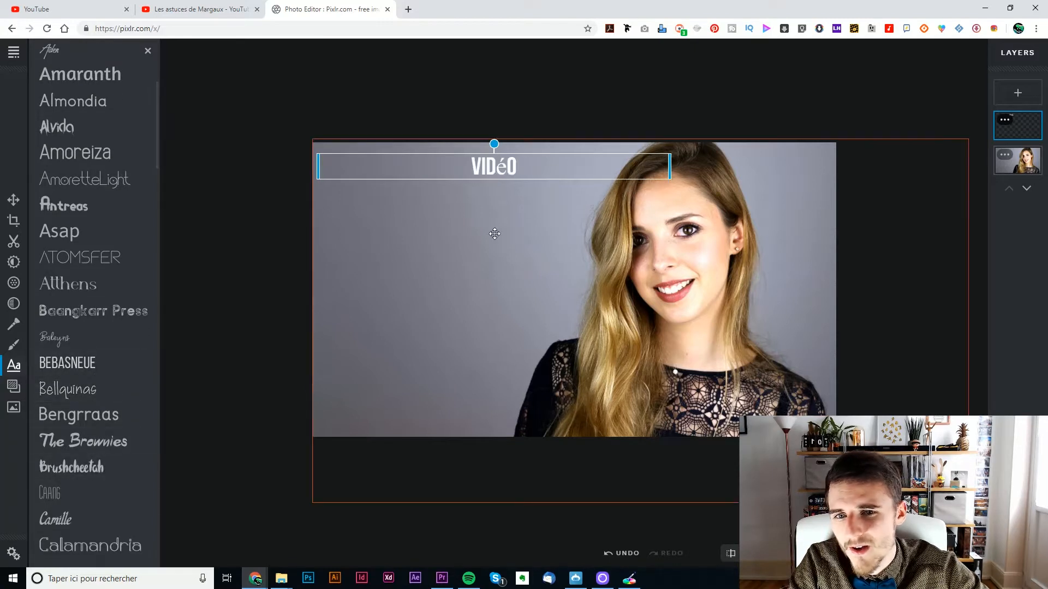
Replace the accented é in the title with a plain e so it reads "video", and close the font list.
{"action": "double_click", "coordinate": [507, 167]}
{"action": "left_click", "coordinate": [508, 168]}
{"action": "type", "text": "=o"}
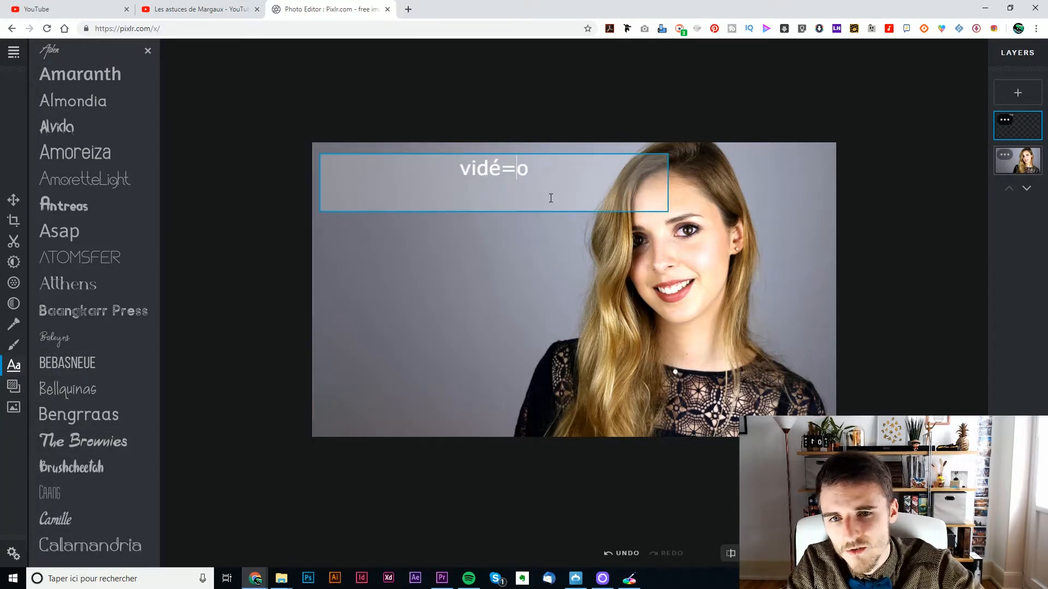
{"action": "key", "text": "BackSpace"}
{"action": "key", "text": "BackSpace"}
{"action": "type", "text": "e"}
{"action": "left_click", "coordinate": [562, 109]}
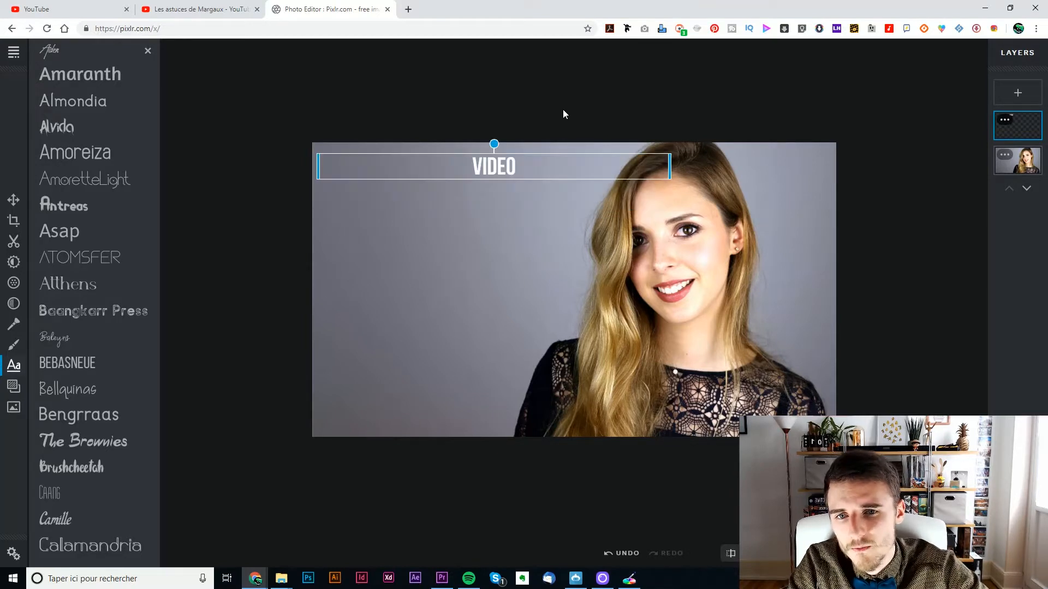
{"action": "left_click", "coordinate": [148, 50]}
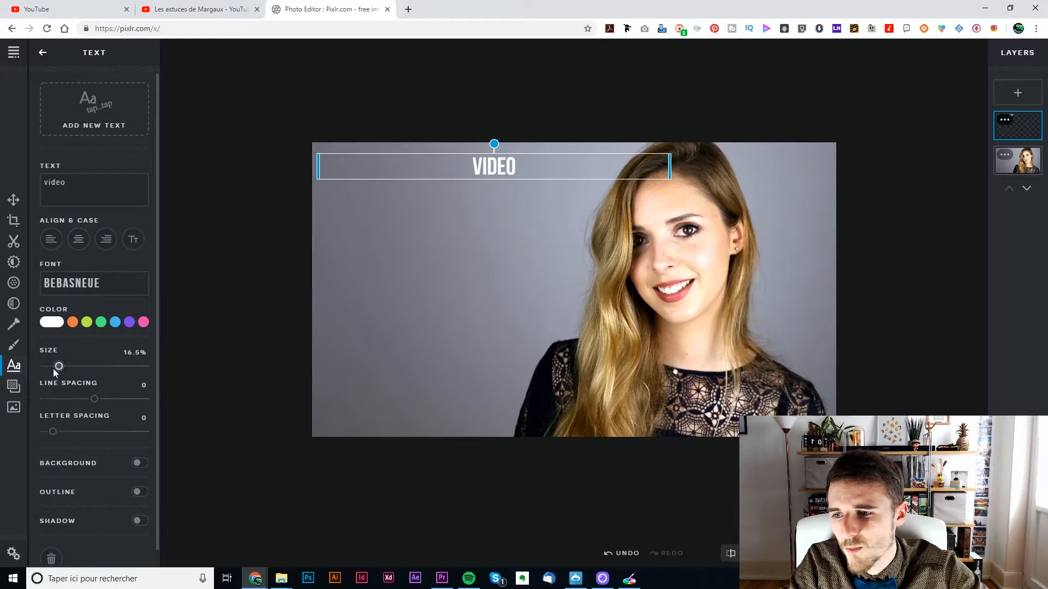
Enlarge the "video" text to 41.5% and give it a black outline of size 4.
{"action": "left_click_drag", "start_coordinate": [54, 368], "coordinate": [89, 371]}
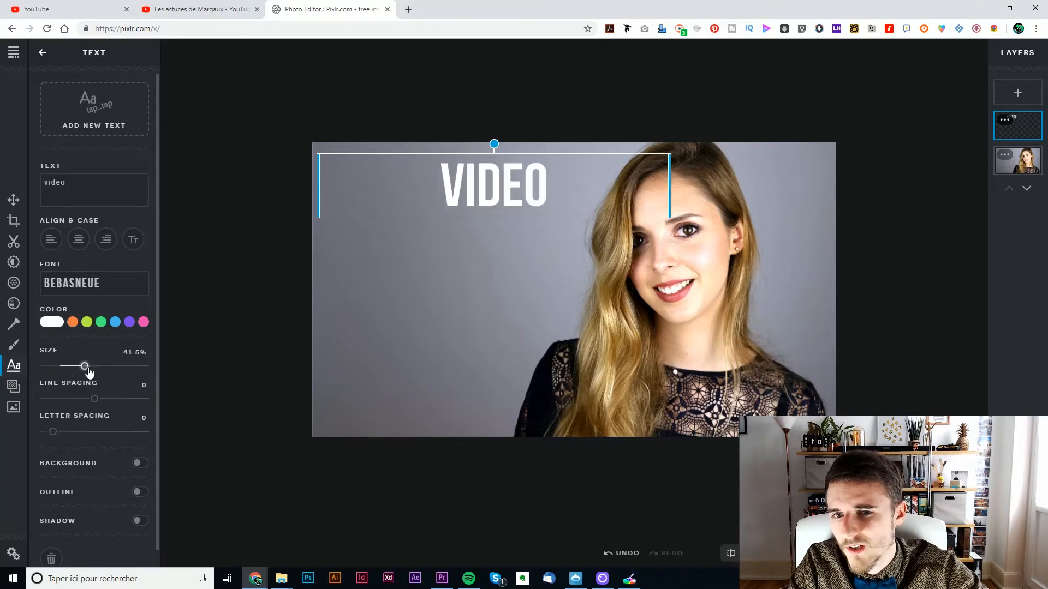
{"action": "left_click", "coordinate": [140, 492]}
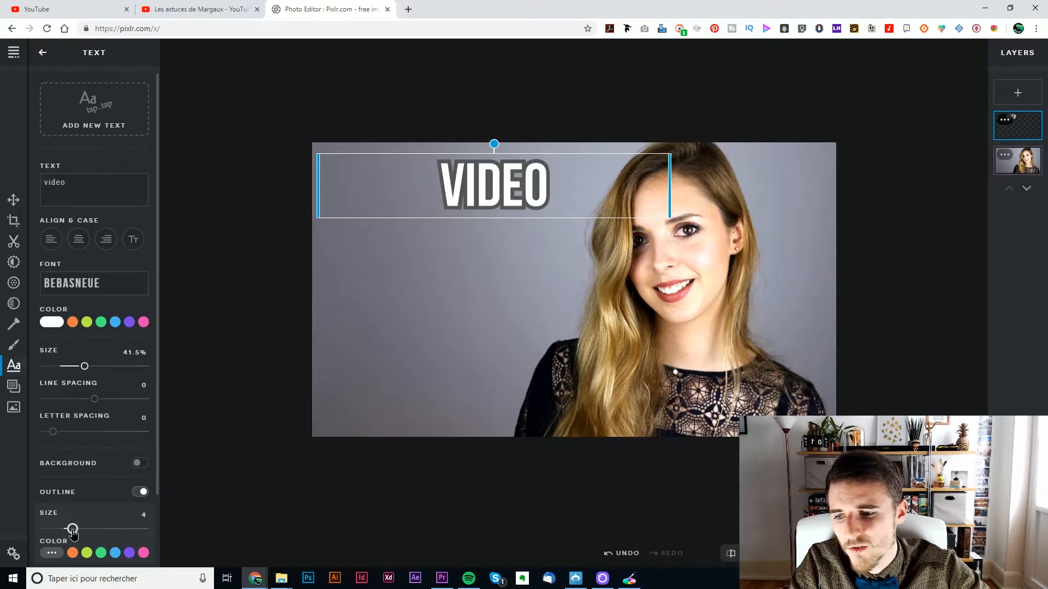
{"action": "scroll", "coordinate": [116, 518], "scroll_direction": "down", "scroll_amount": 2}
{"action": "left_click", "coordinate": [51, 471]}
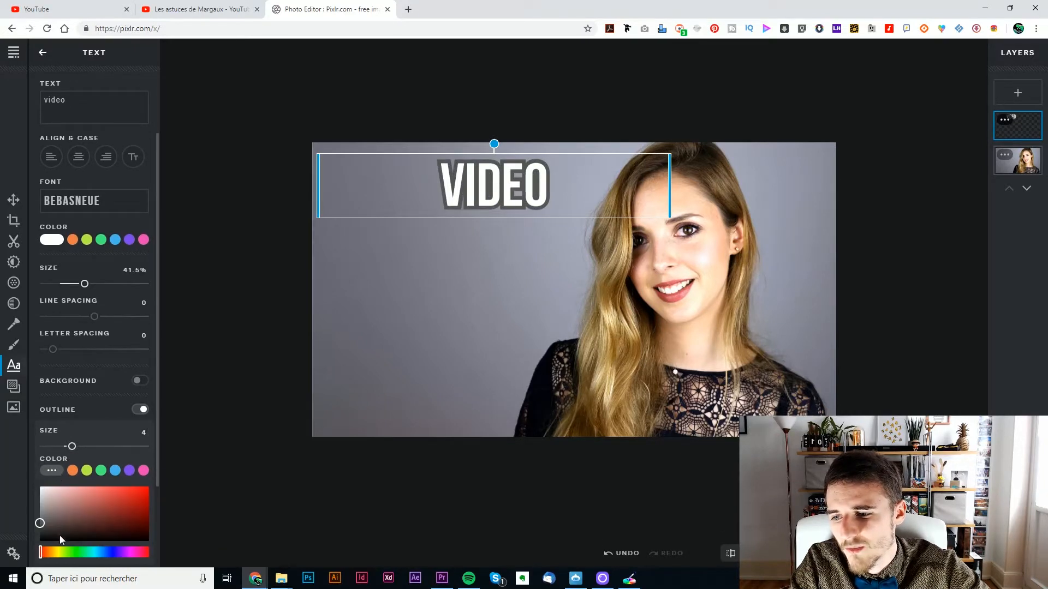
{"action": "left_click_drag", "start_coordinate": [60, 536], "coordinate": [17, 551]}
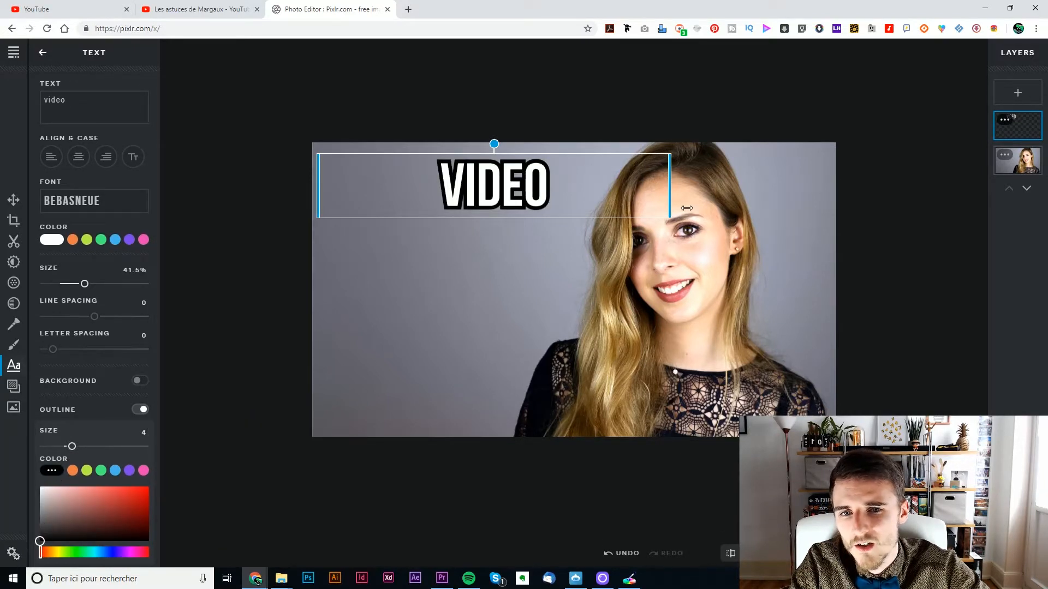
Narrow the "video" text box to fit the word, place it near the canvas's upper-left corner and deselect it.
{"action": "left_click_drag", "start_coordinate": [686, 208], "coordinate": [460, 208]}
{"action": "mouse_move", "coordinate": [364, 191]}
{"action": "left_mouse_down"}
{"action": "mouse_move", "coordinate": [499, 196]}
{"action": "mouse_move", "coordinate": [372, 194]}
{"action": "left_mouse_up"}
{"action": "left_click", "coordinate": [456, 145]}
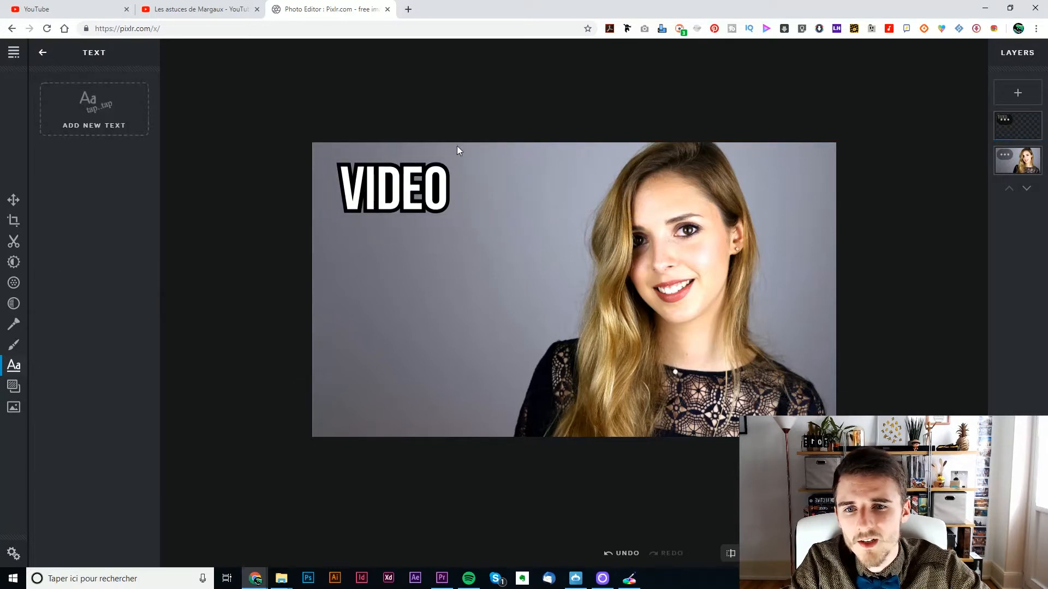
Duplicate the "video" text layer and place the copy directly below the original.
{"action": "left_click", "coordinate": [996, 116]}
{"action": "left_click", "coordinate": [1003, 120]}
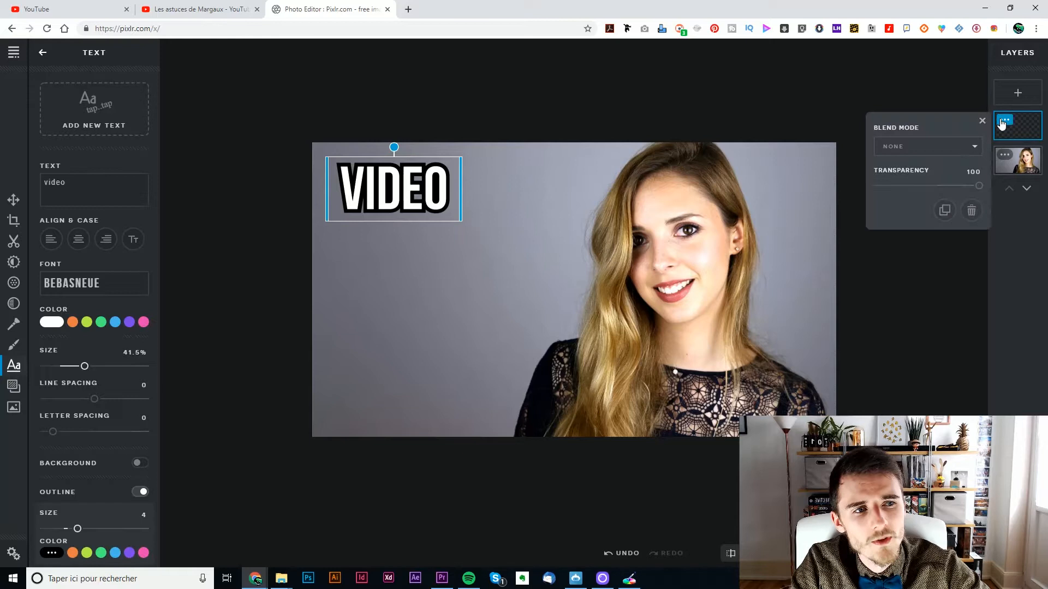
{"action": "left_click", "coordinate": [947, 213]}
{"action": "left_click_drag", "start_coordinate": [373, 196], "coordinate": [376, 270]}
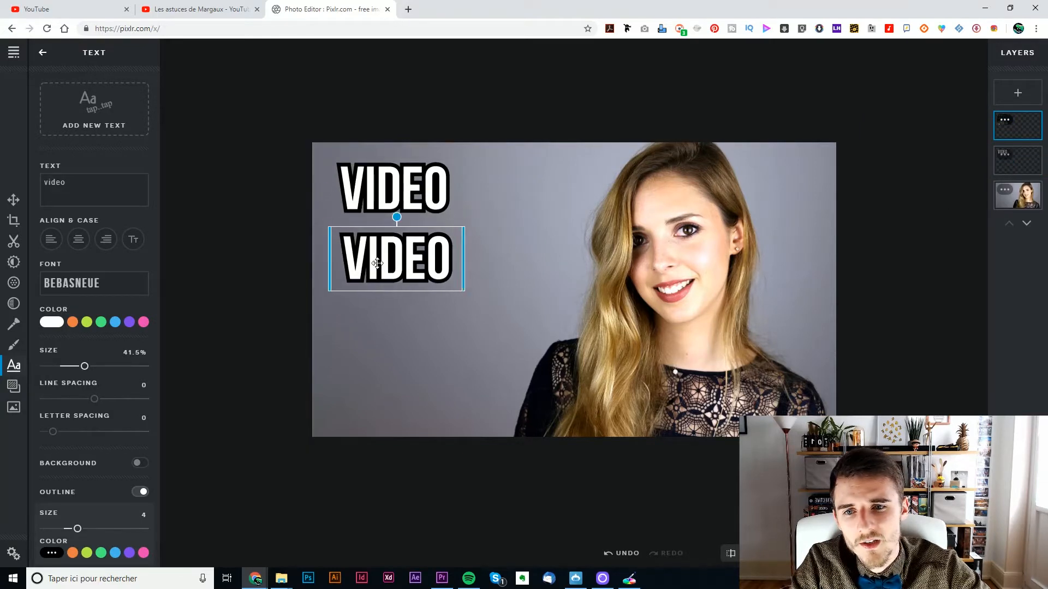
Change the lower text to "confiance en soi" and widen its box so the phrase fits on one line under the title.
{"action": "double_click", "coordinate": [433, 270]}
{"action": "type", "text": "conf"}
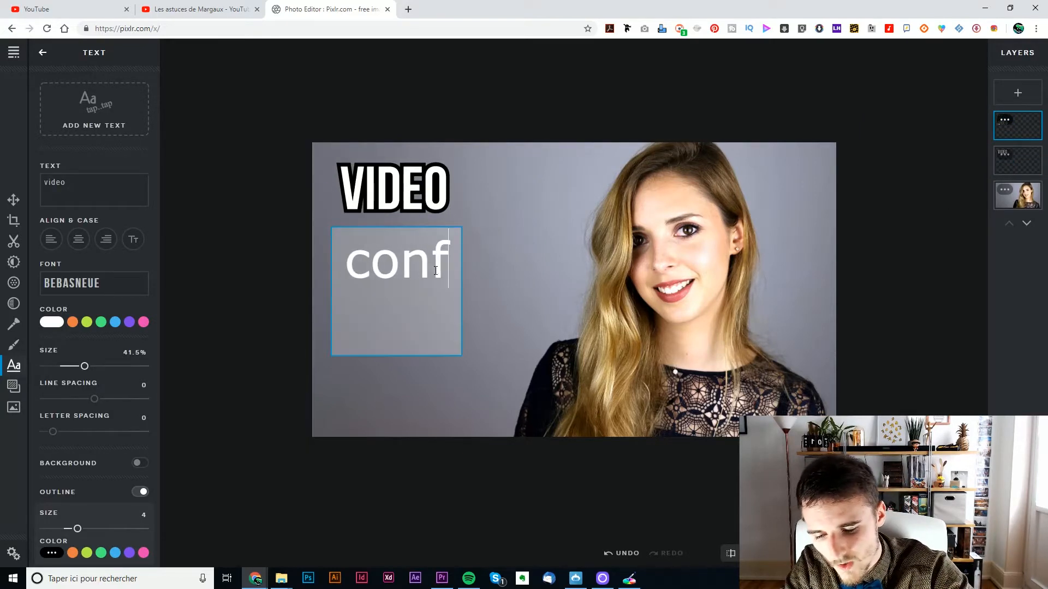
{"action": "type", "text": "iance en soi"}
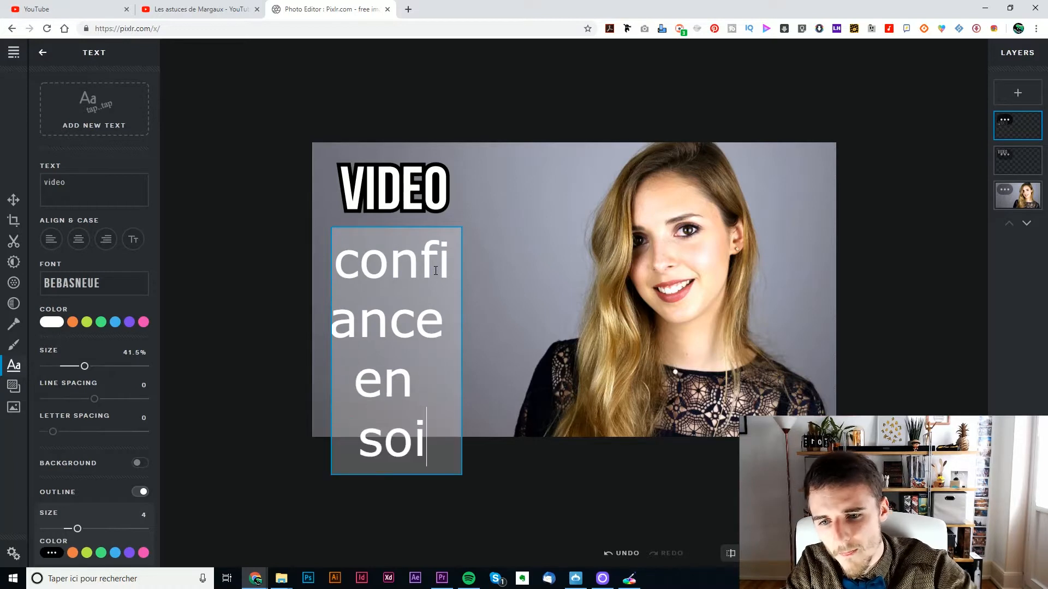
{"action": "left_click", "coordinate": [473, 95]}
{"action": "left_click_drag", "start_coordinate": [459, 272], "coordinate": [703, 301]}
{"action": "mouse_move", "coordinate": [611, 268]}
{"action": "left_mouse_down"}
{"action": "mouse_move", "coordinate": [580, 261]}
{"action": "mouse_move", "coordinate": [594, 258]}
{"action": "left_mouse_up"}
Set the "confiance en soi" text size to 30% and align it under the start of the word VIDEO.
{"action": "left_click", "coordinate": [134, 354]}
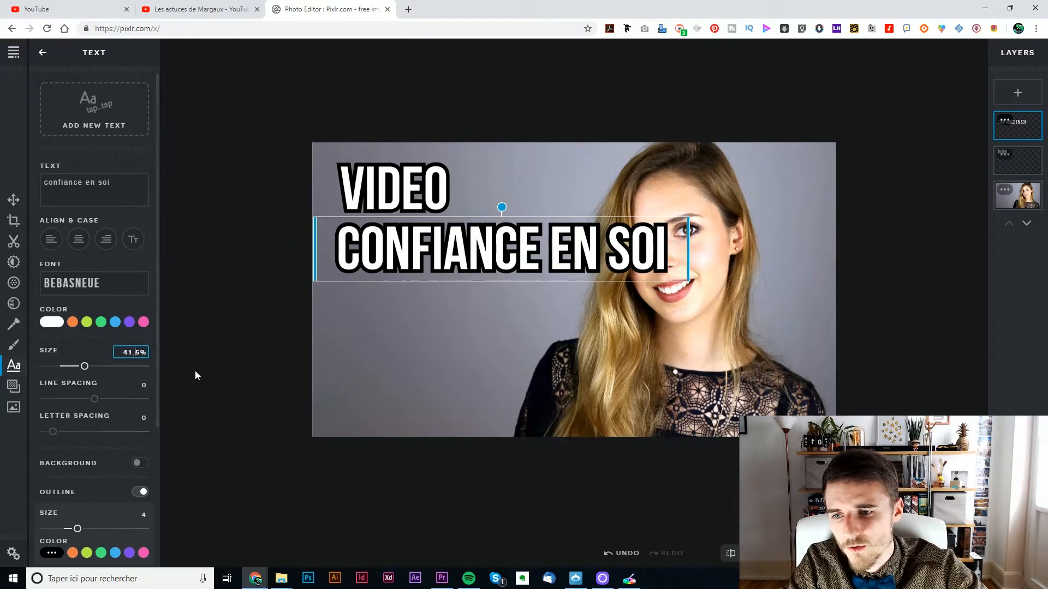
{"action": "type", "text": "30"}
{"action": "key", "text": "Return"}
{"action": "left_click_drag", "start_coordinate": [595, 266], "coordinate": [543, 250]}
Set the outline of "confiance en soi" to size 5 and nudge the text slightly into place.
{"action": "left_click", "coordinate": [85, 529]}
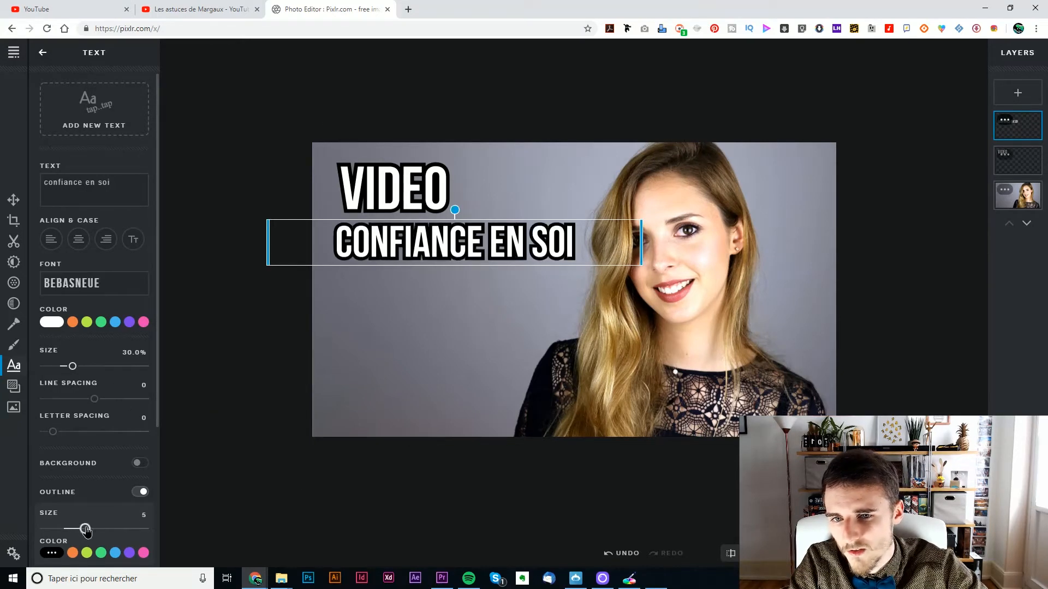
{"action": "left_click", "coordinate": [604, 165]}
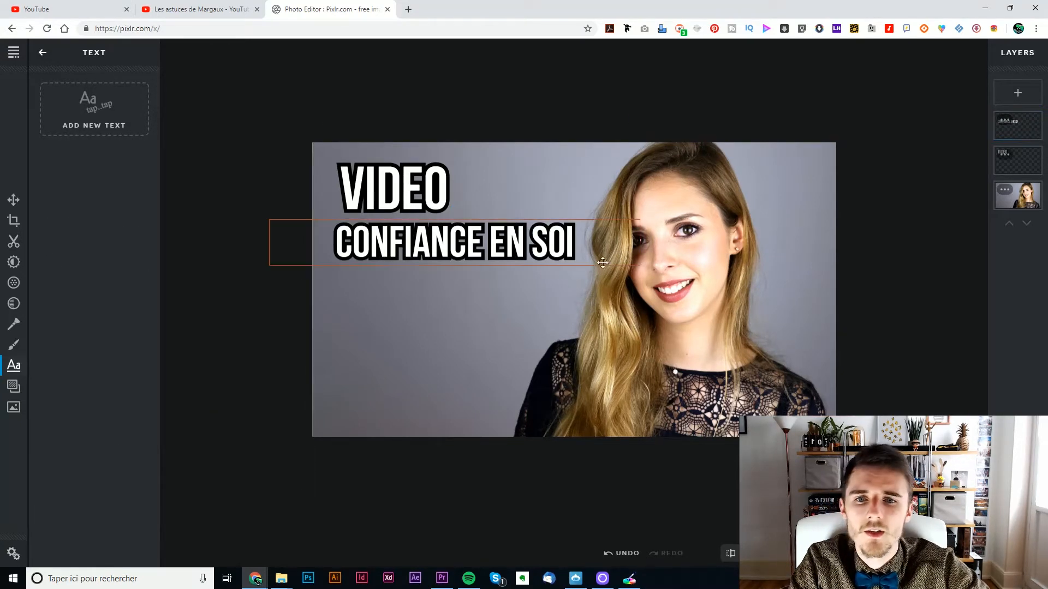
{"action": "left_click_drag", "start_coordinate": [505, 259], "coordinate": [502, 259]}
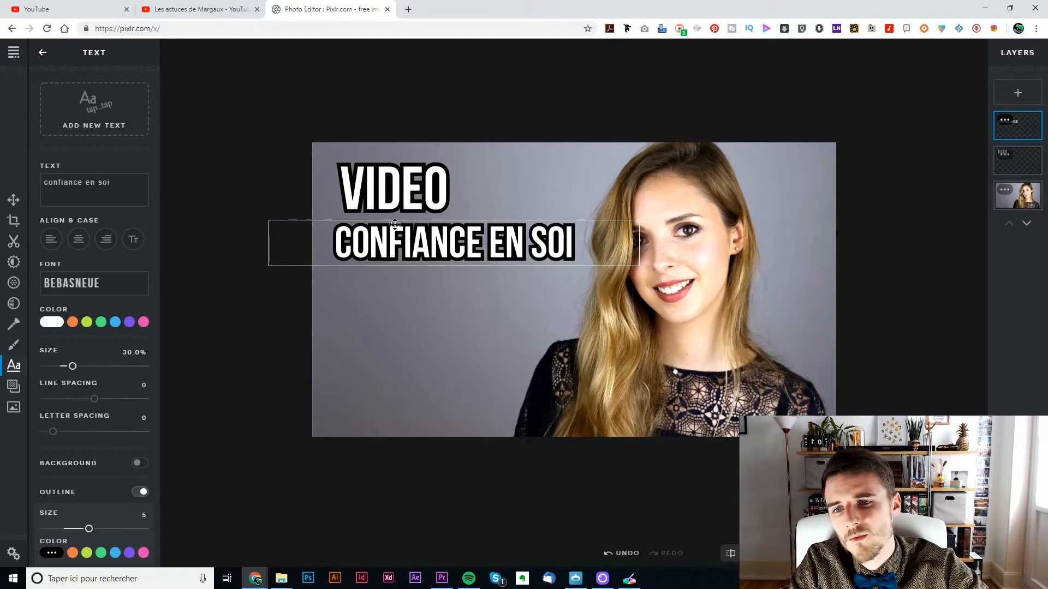
Compare the canvas text with the lettering and spacing in the channel's YouTube thumbnails, and return to Pixlr X.
{"action": "left_click", "coordinate": [161, 6]}
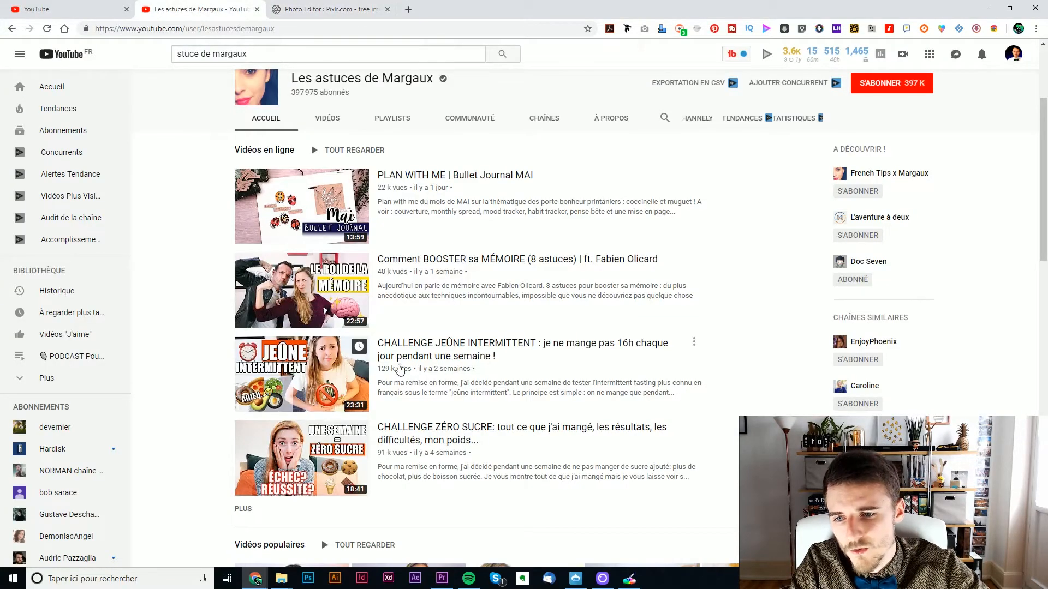
{"action": "left_click", "coordinate": [320, 7]}
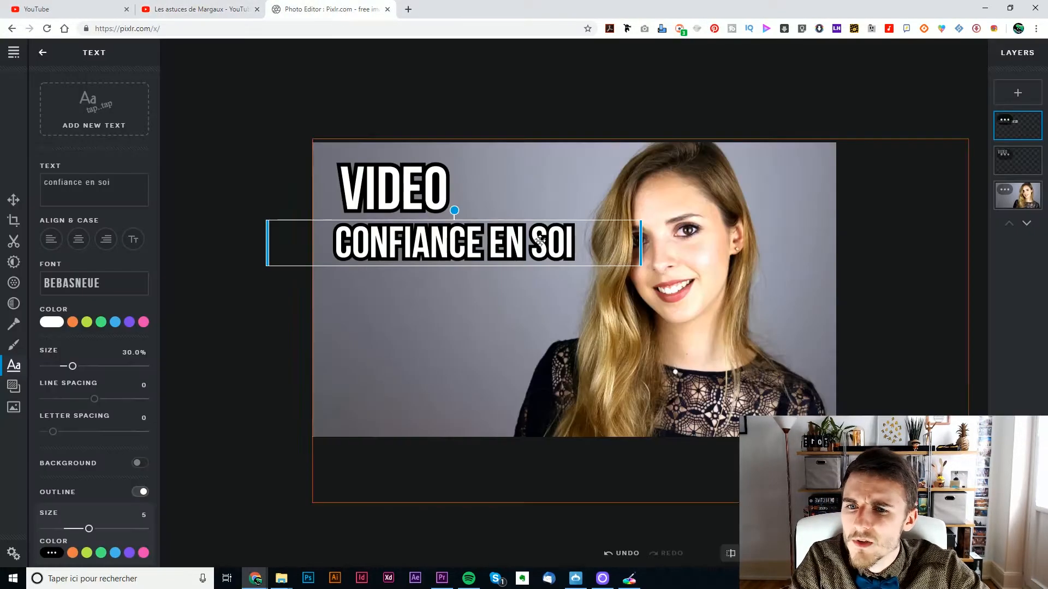
{"action": "left_click", "coordinate": [222, 6]}
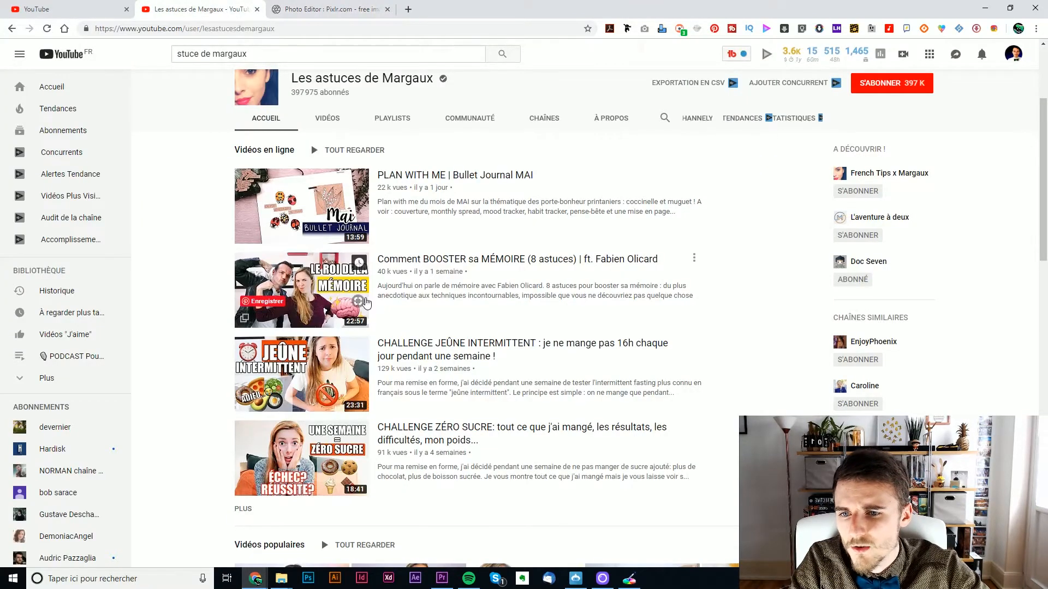
{"action": "left_click", "coordinate": [327, 8]}
{"action": "left_click", "coordinate": [234, 7]}
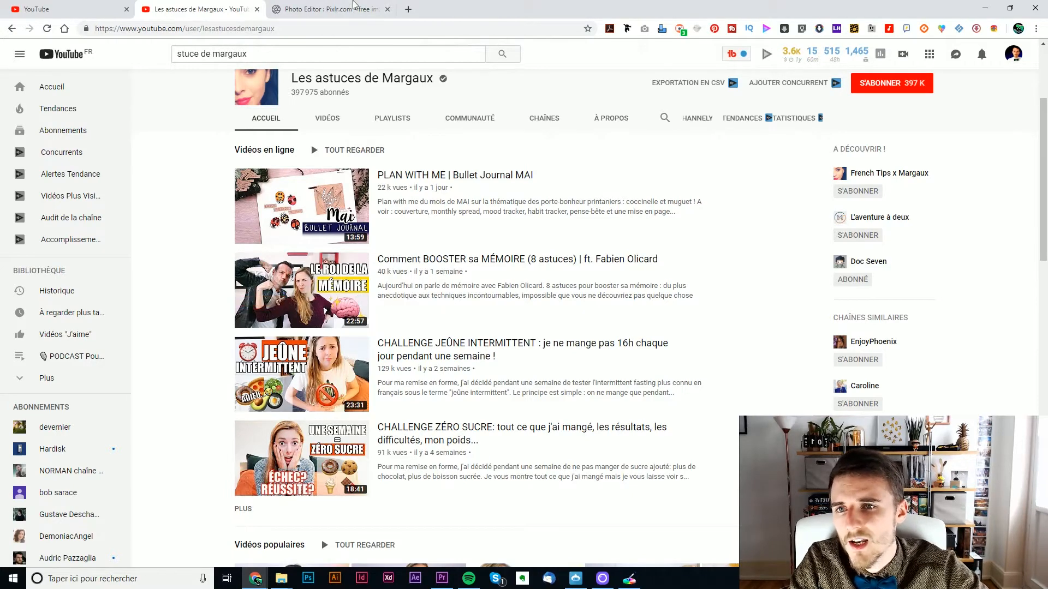
{"action": "left_click", "coordinate": [356, 8]}
{"action": "left_click", "coordinate": [246, 7]}
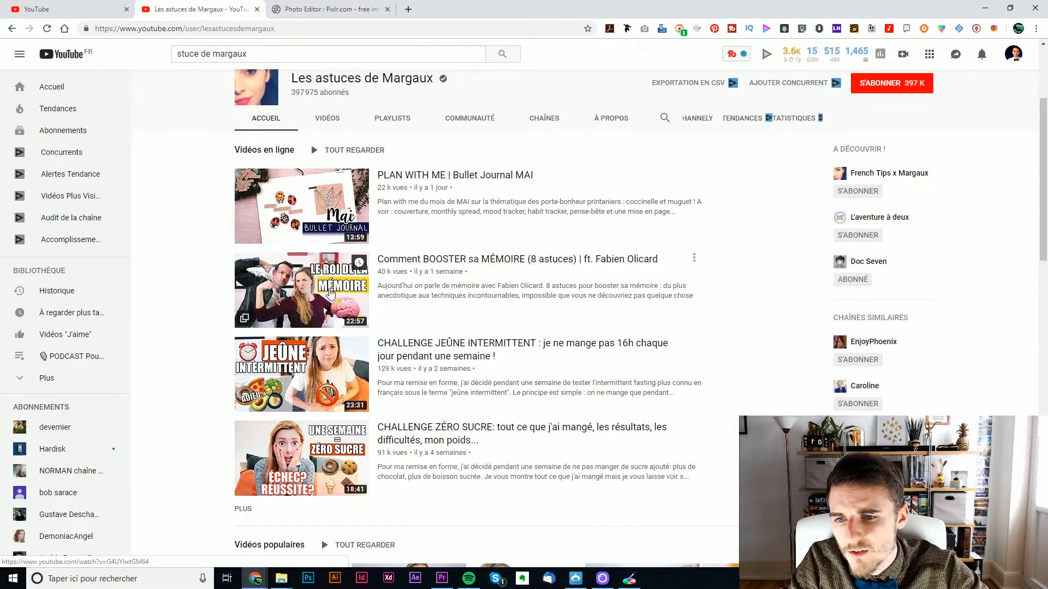
{"action": "key", "text": "ctrl+Tab"}
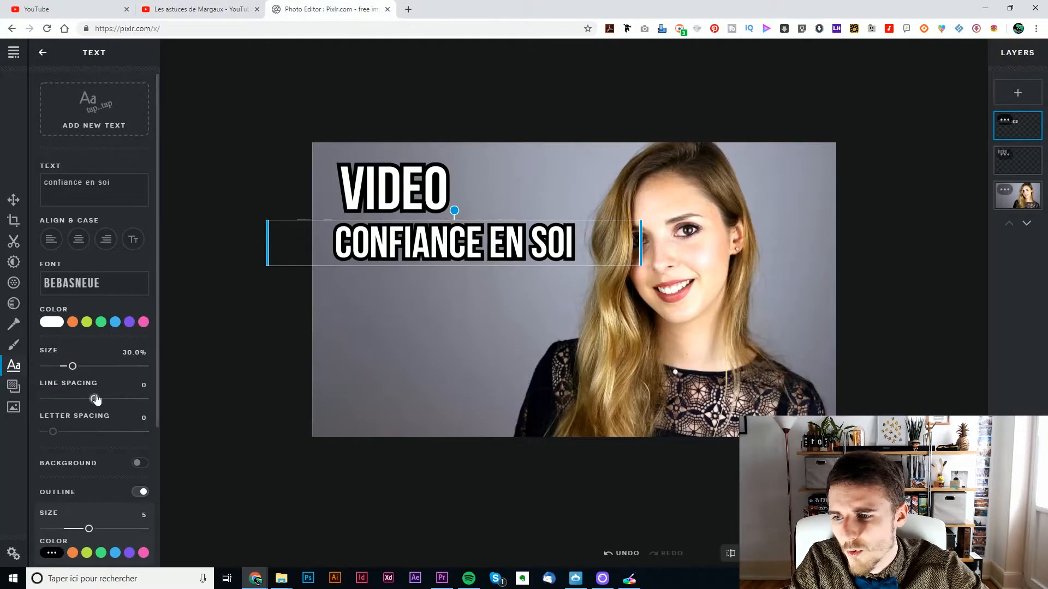
Set the letter spacing of the "confiance en soi" text to -1.
{"action": "left_click_drag", "start_coordinate": [52, 436], "coordinate": [57, 438]}
{"action": "left_click", "coordinate": [145, 418]}
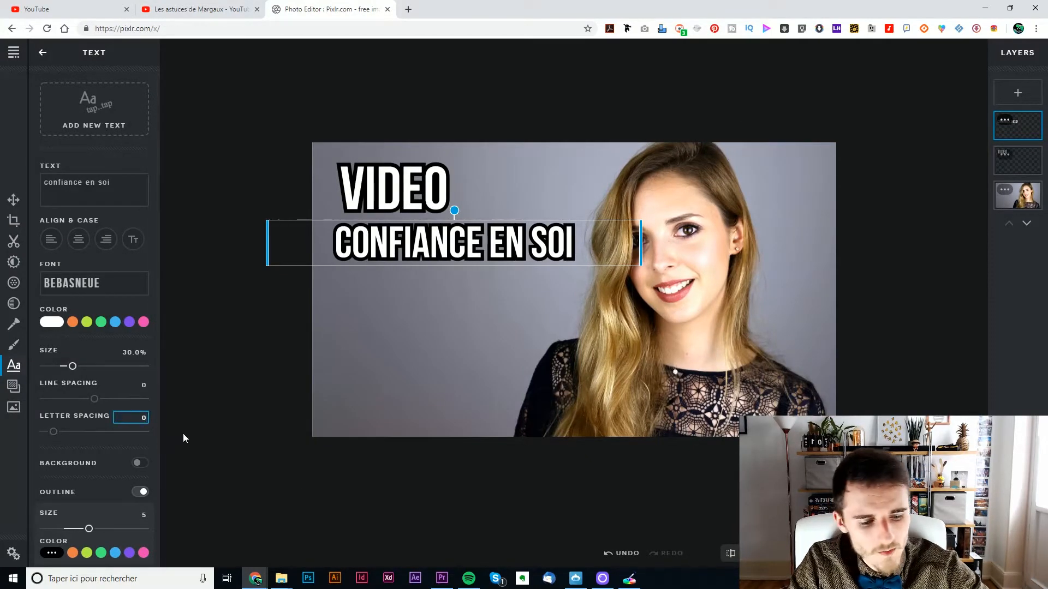
{"action": "key", "text": "BackSpace"}
{"action": "type", "text": "-1"}
{"action": "key", "text": "Return"}
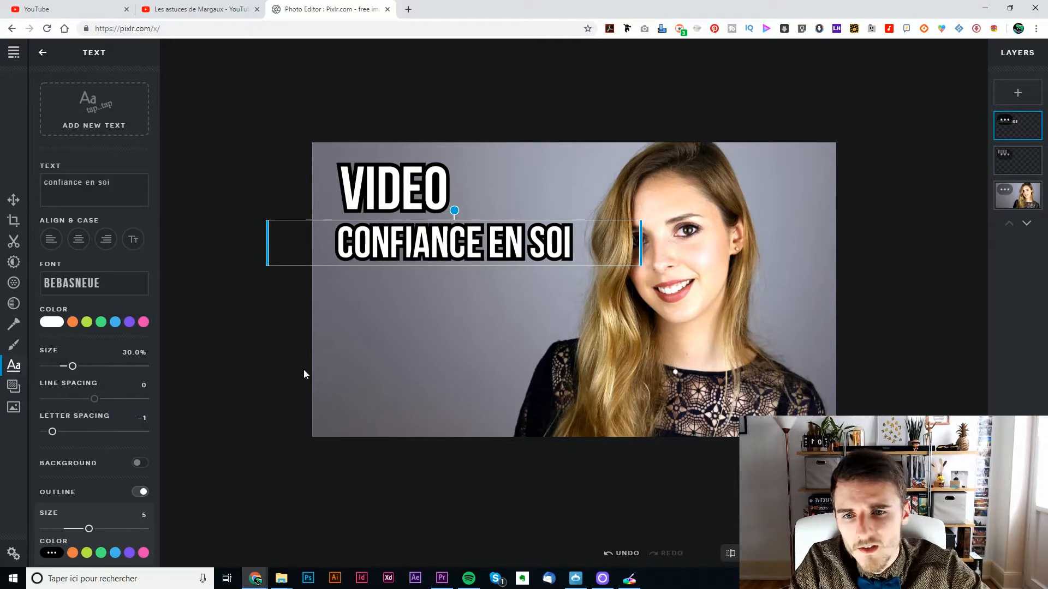
Reduce the outline of "confiance en soi" to size 3, and give VIDEO an outline of size 2 and letter spacing of -2.
{"action": "left_click_drag", "start_coordinate": [85, 530], "coordinate": [62, 530]}
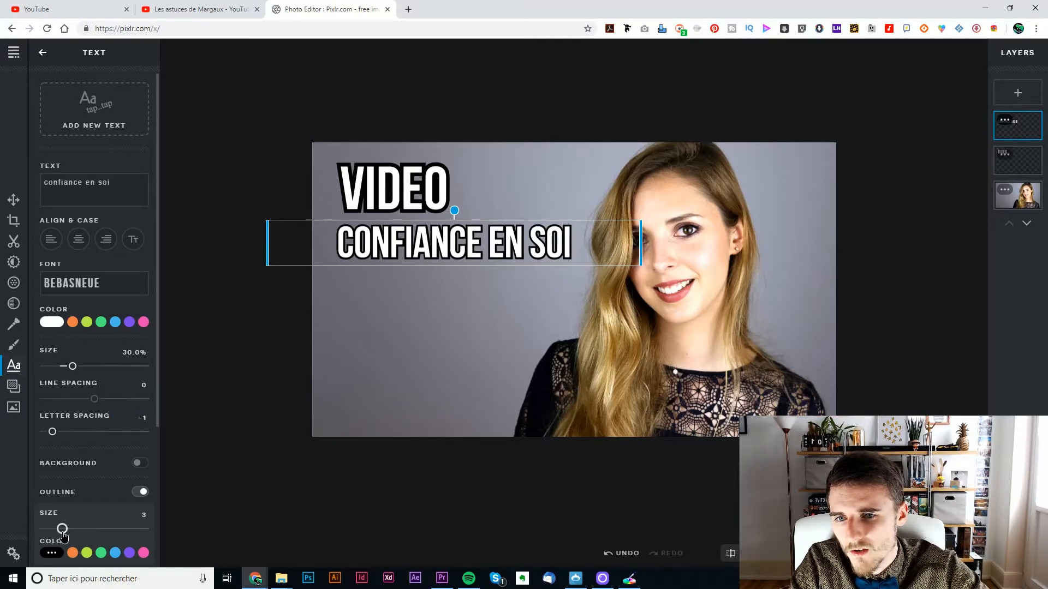
{"action": "left_click", "coordinate": [417, 176]}
{"action": "left_click_drag", "start_coordinate": [78, 530], "coordinate": [60, 530]}
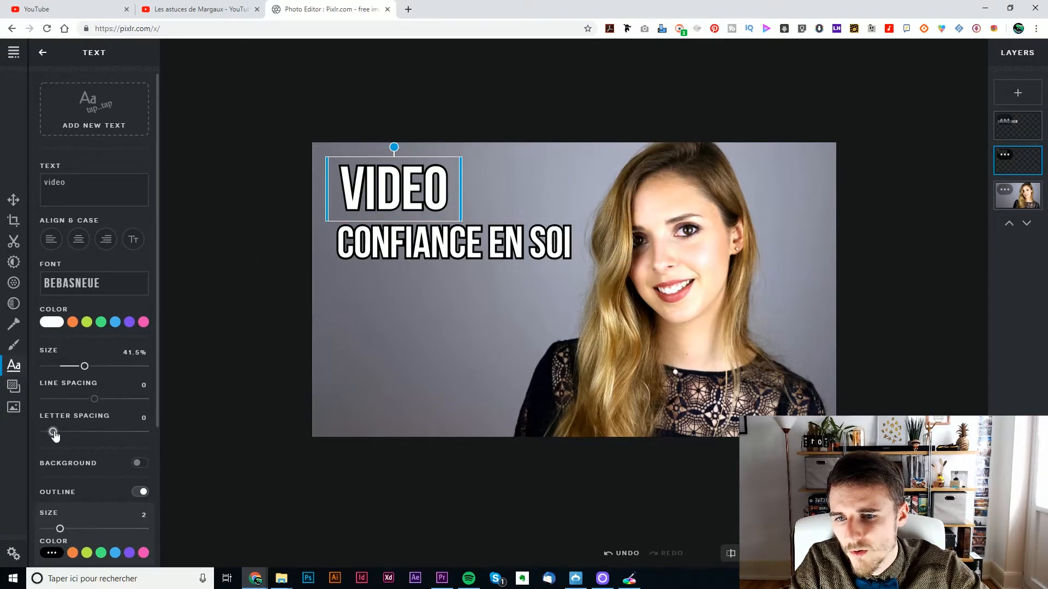
{"action": "left_click", "coordinate": [460, 208]}
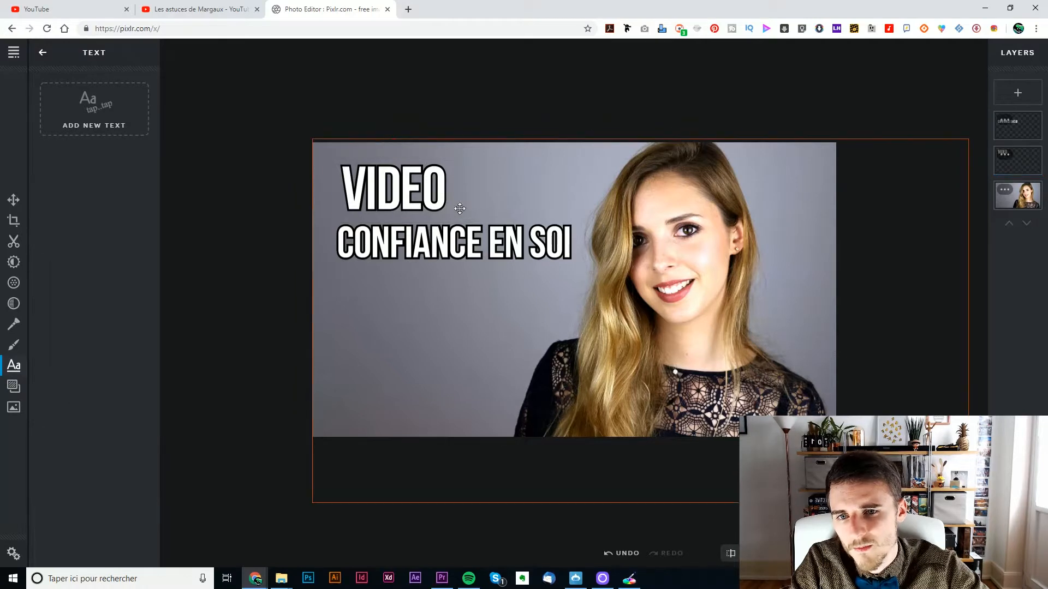
Left-align the VIDEO and "confiance en soi" texts and reposition them so both lines start at the same point near the photo's left edge.
{"action": "left_click_drag", "start_coordinate": [416, 191], "coordinate": [407, 195]}
{"action": "left_click_drag", "start_coordinate": [442, 238], "coordinate": [433, 237]}
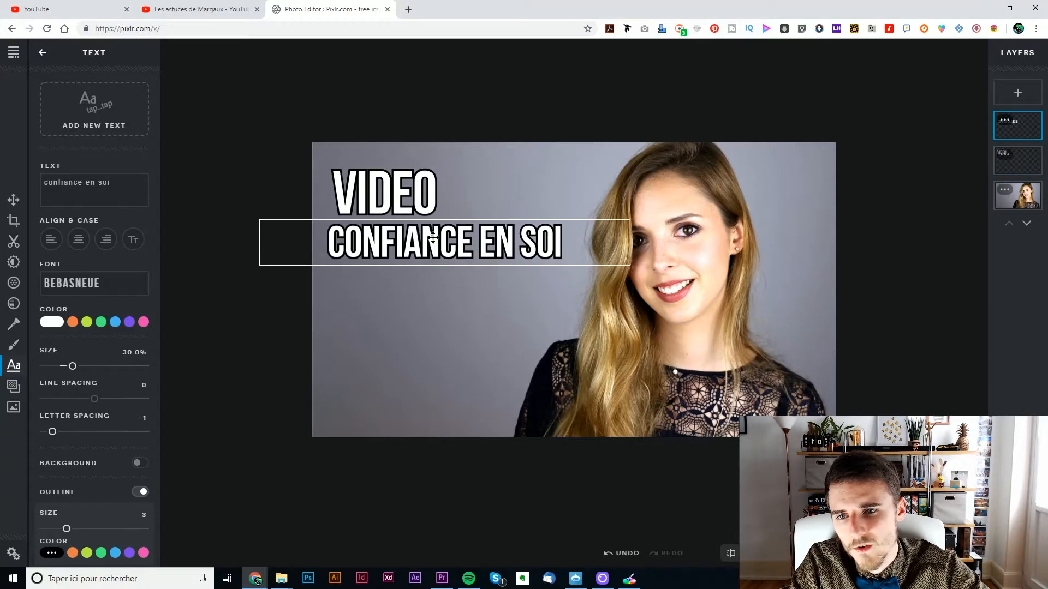
{"action": "left_click", "coordinate": [51, 240]}
{"action": "left_click", "coordinate": [382, 191]}
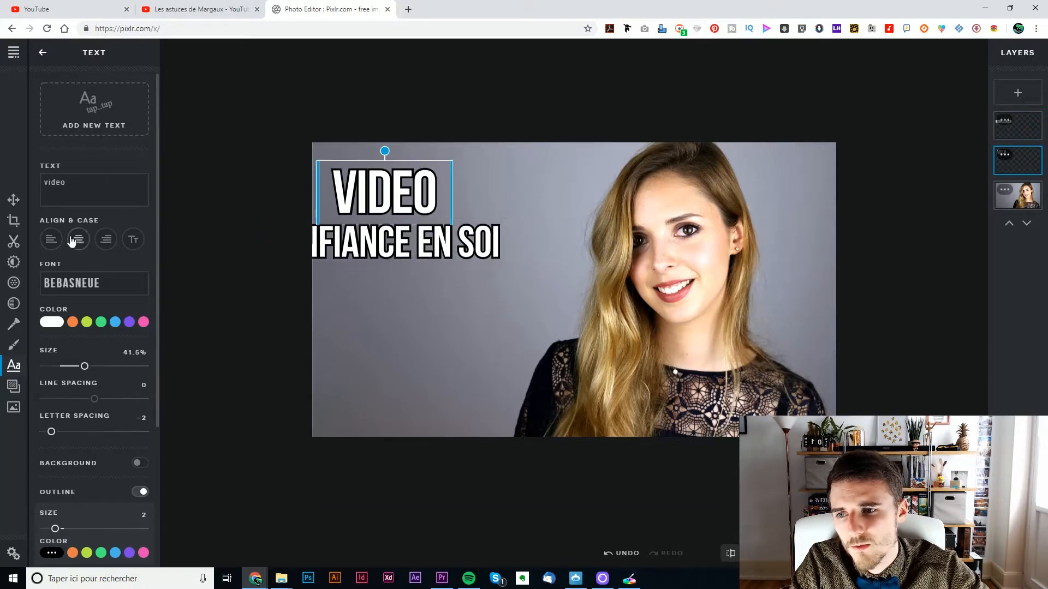
{"action": "left_click", "coordinate": [52, 239]}
{"action": "left_click_drag", "start_coordinate": [423, 243], "coordinate": [483, 245]}
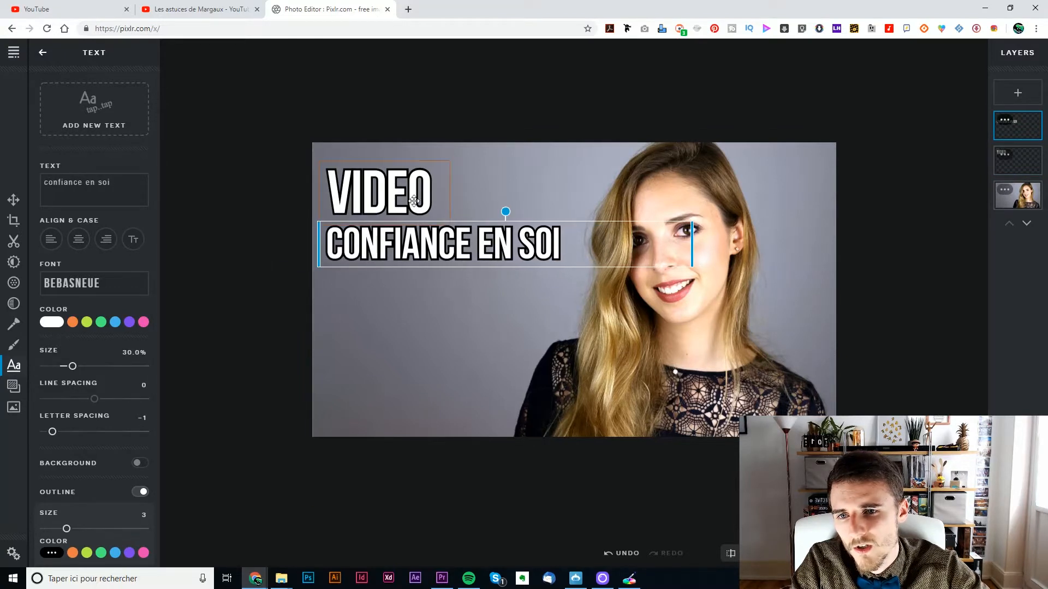
{"action": "left_click_drag", "start_coordinate": [407, 199], "coordinate": [406, 196]}
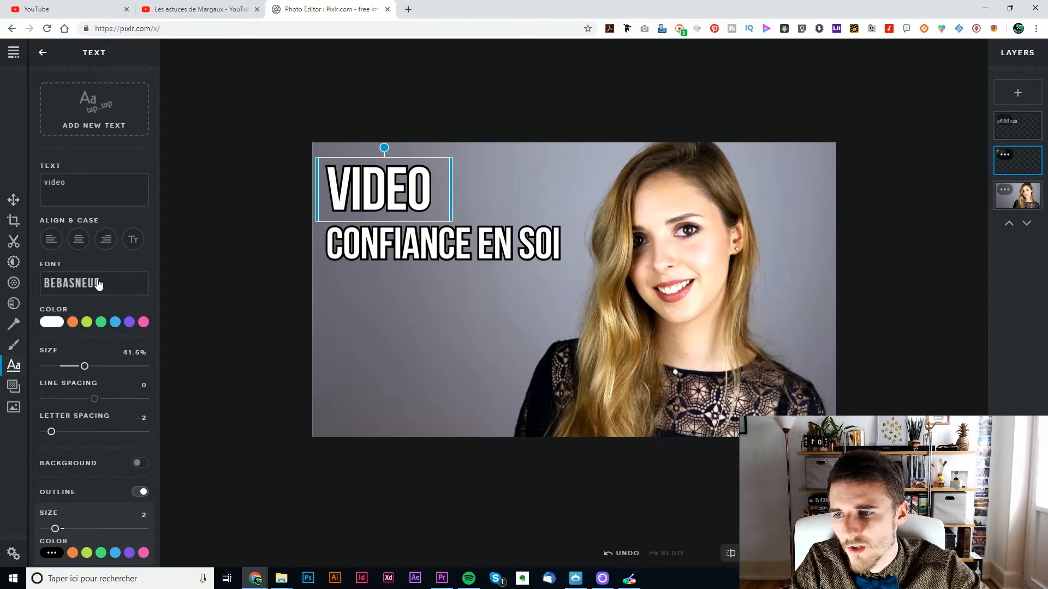
{"action": "left_click", "coordinate": [709, 64]}
Add a drawing layer and choose the rectangle shape for it.
{"action": "left_click", "coordinate": [1017, 90]}
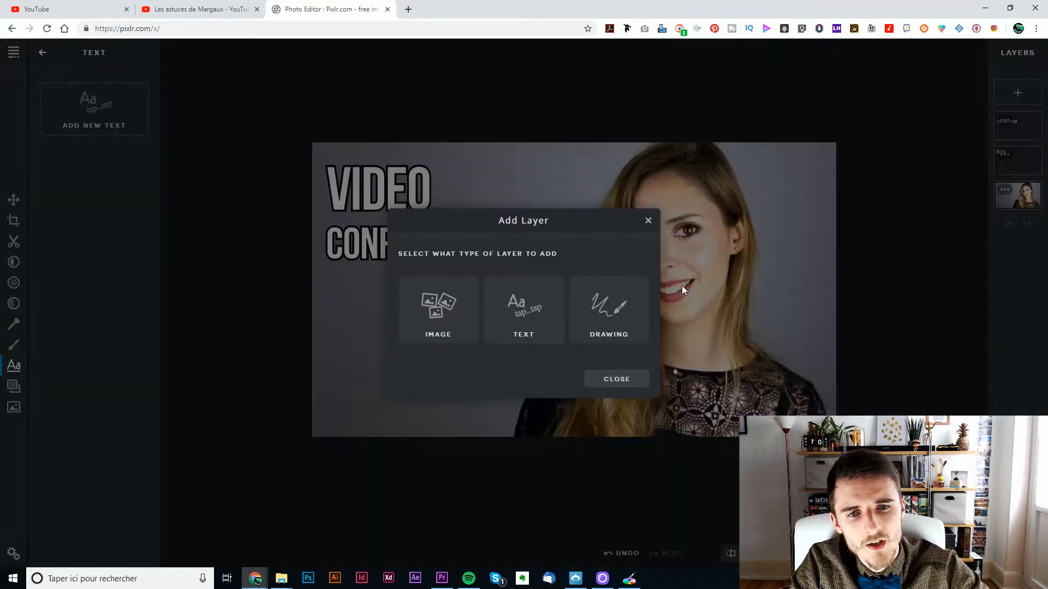
{"action": "left_click", "coordinate": [633, 314]}
{"action": "left_click", "coordinate": [122, 166]}
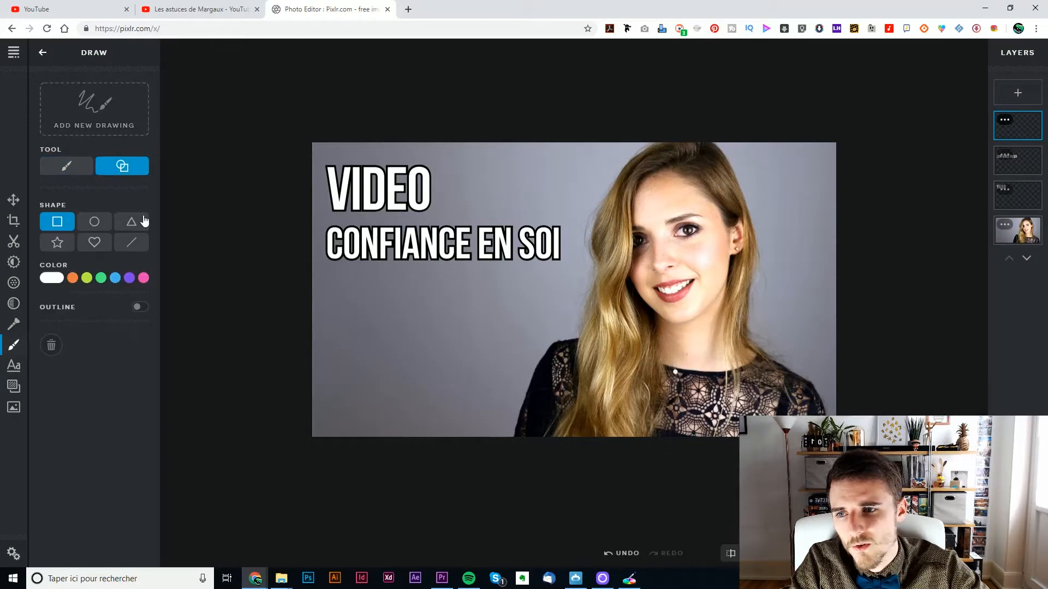
Examine the coloured text banners in the channel's YouTube thumbnails, and return to Pixlr X.
{"action": "left_click", "coordinate": [199, 8]}
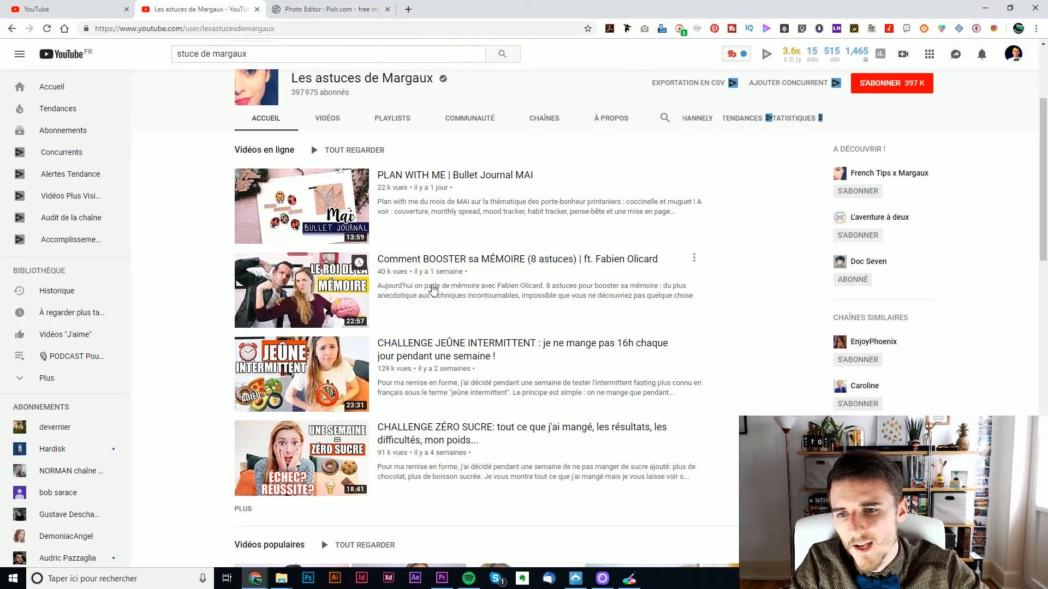
{"action": "scroll", "coordinate": [530, 355], "scroll_direction": "down", "scroll_amount": 3}
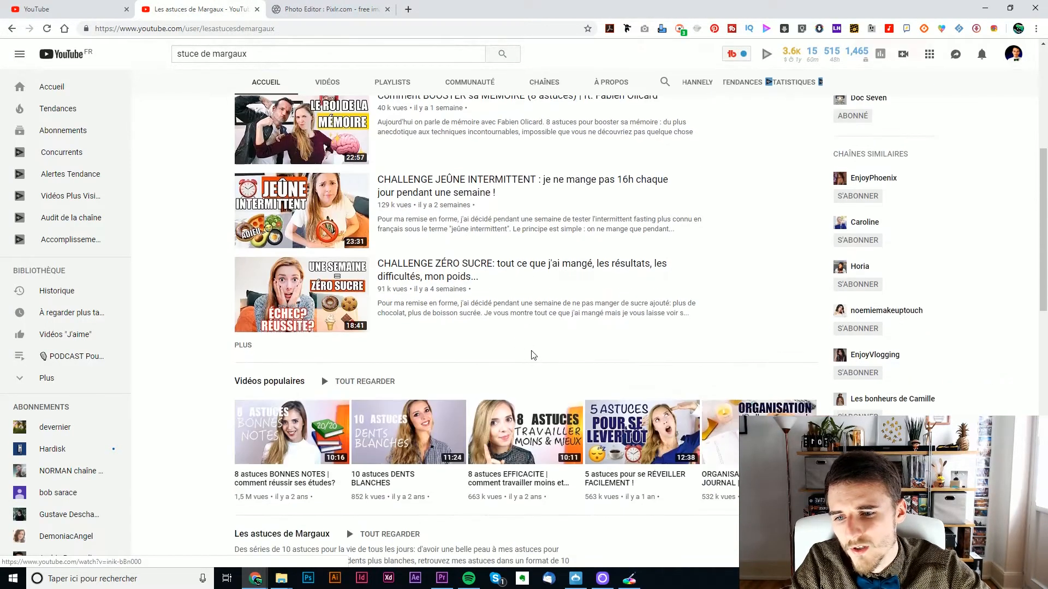
{"action": "scroll", "coordinate": [535, 354], "scroll_direction": "up", "scroll_amount": 6}
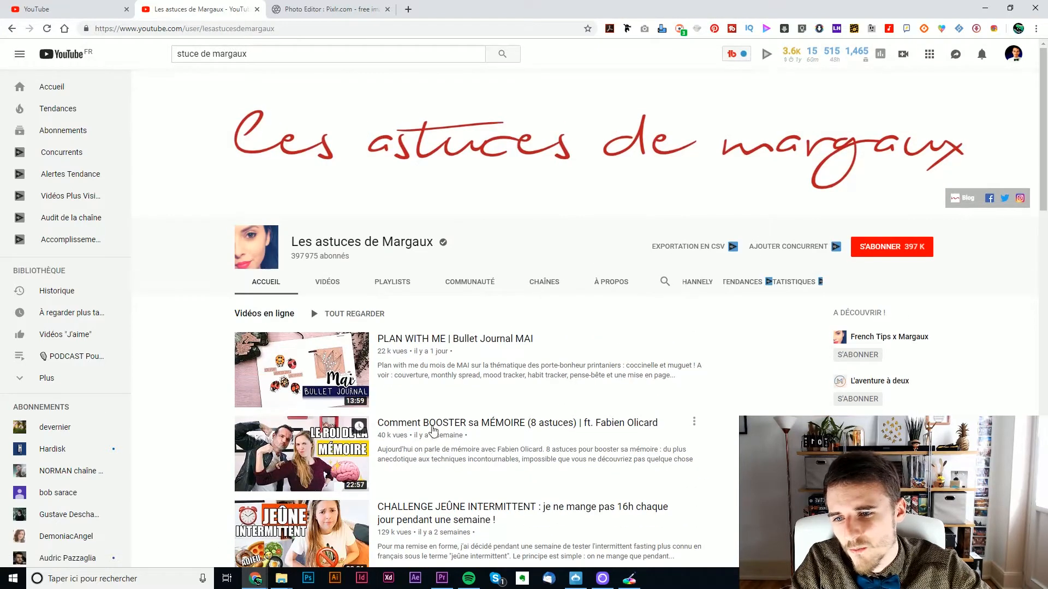
{"action": "scroll", "coordinate": [328, 306], "scroll_direction": "down", "scroll_amount": 2}
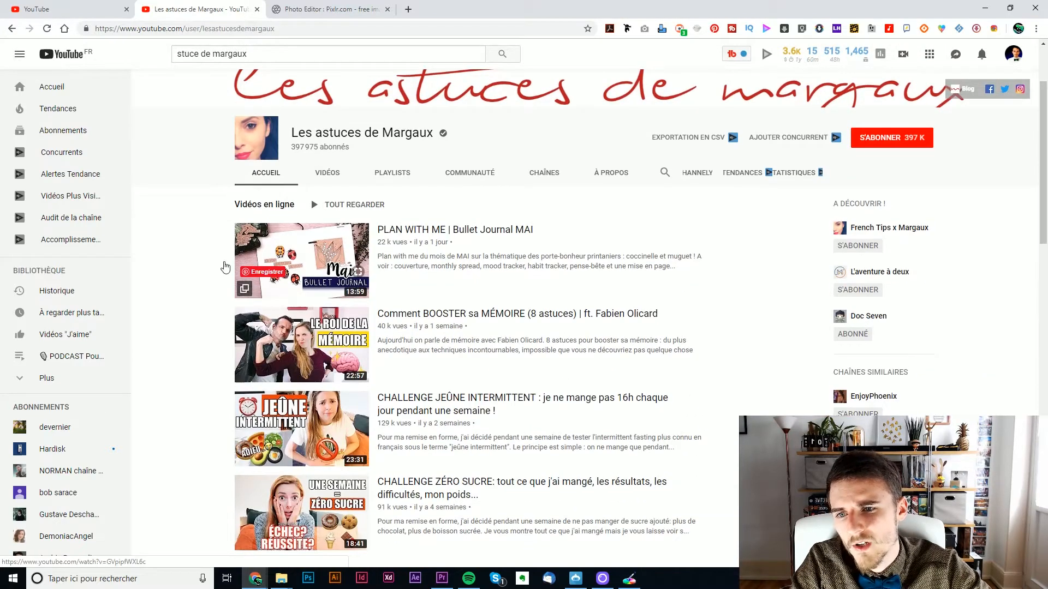
{"action": "scroll", "coordinate": [440, 254], "scroll_direction": "down", "scroll_amount": 5}
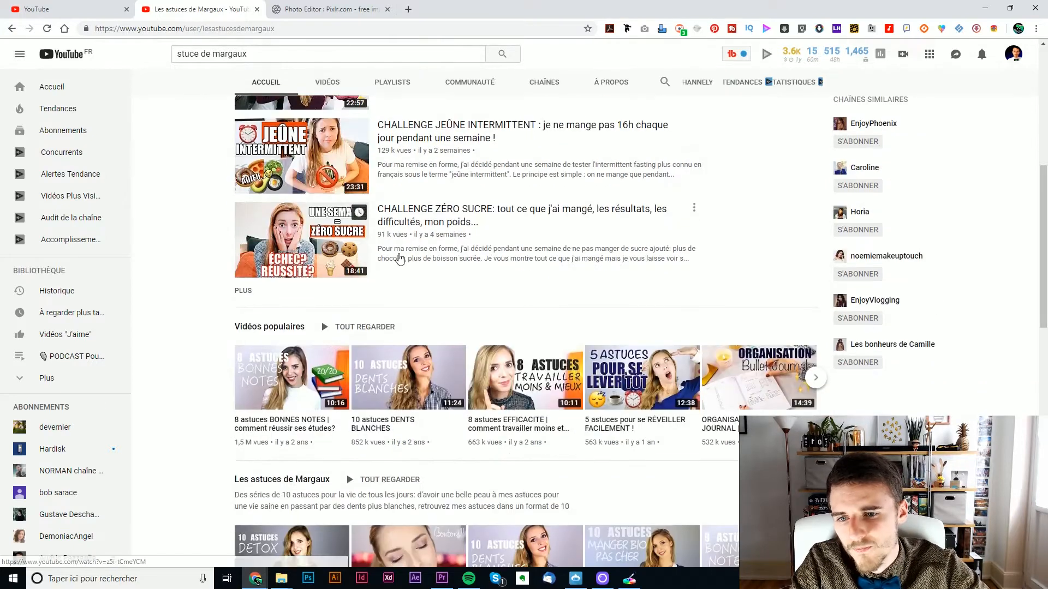
{"action": "scroll", "coordinate": [449, 250], "scroll_direction": "up", "scroll_amount": 3}
{"action": "left_click", "coordinate": [326, 6]}
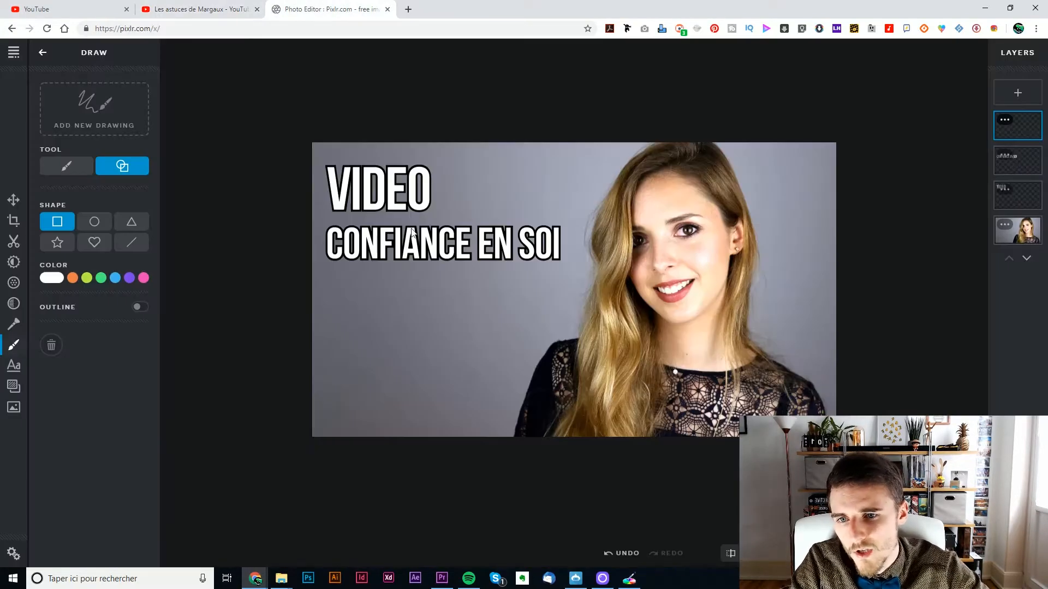
Set the shape color to #F7CA96 and draw a rectangle of about 922 by 182 over the "confiance en soi" text.
{"action": "left_click", "coordinate": [52, 278]}
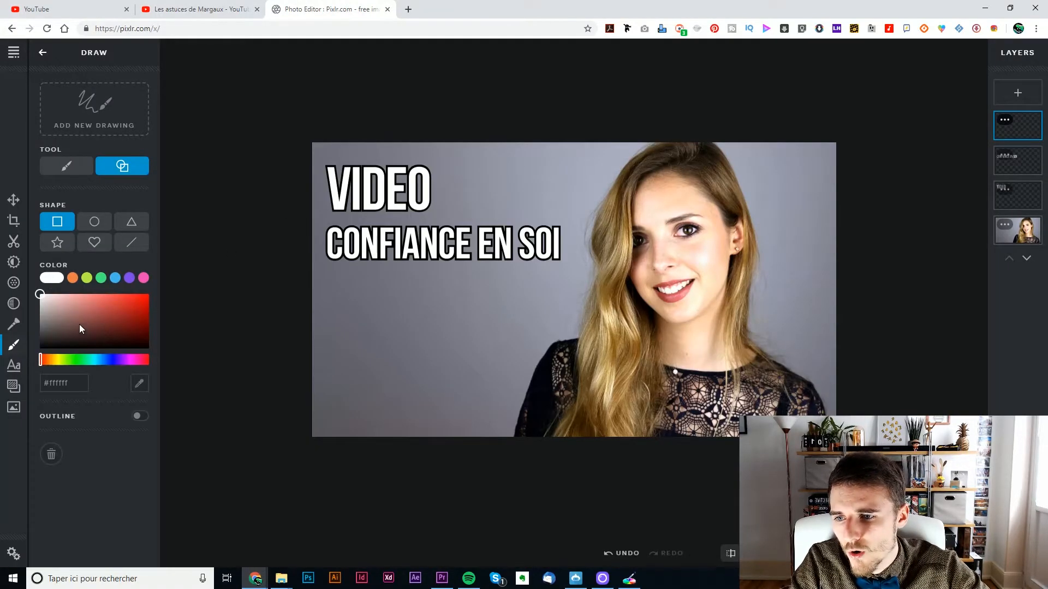
{"action": "left_click_drag", "start_coordinate": [56, 363], "coordinate": [50, 363]}
{"action": "left_click", "coordinate": [79, 303]}
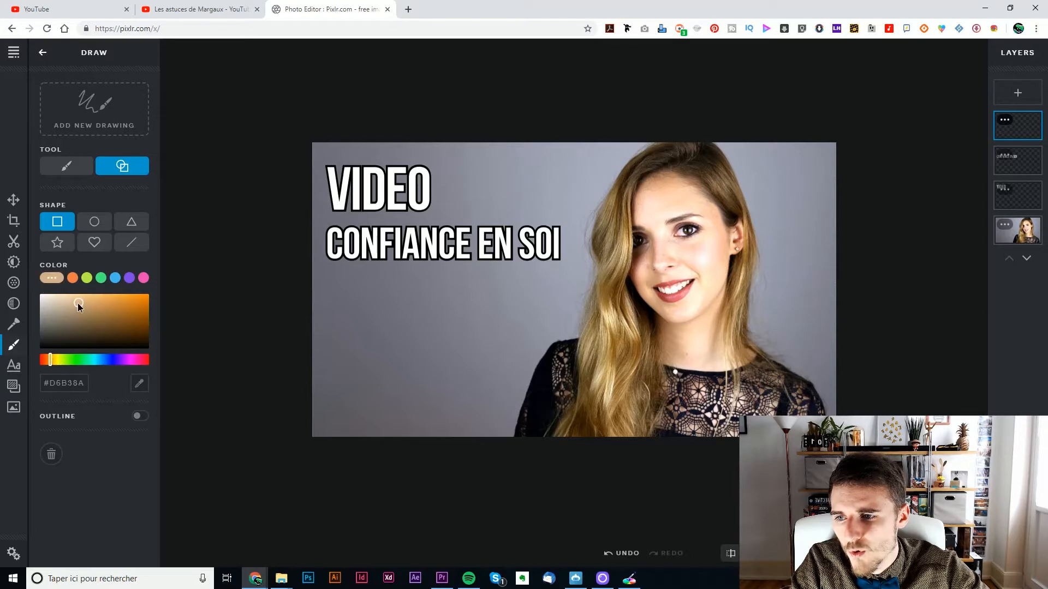
{"action": "left_click_drag", "start_coordinate": [77, 304], "coordinate": [83, 296]}
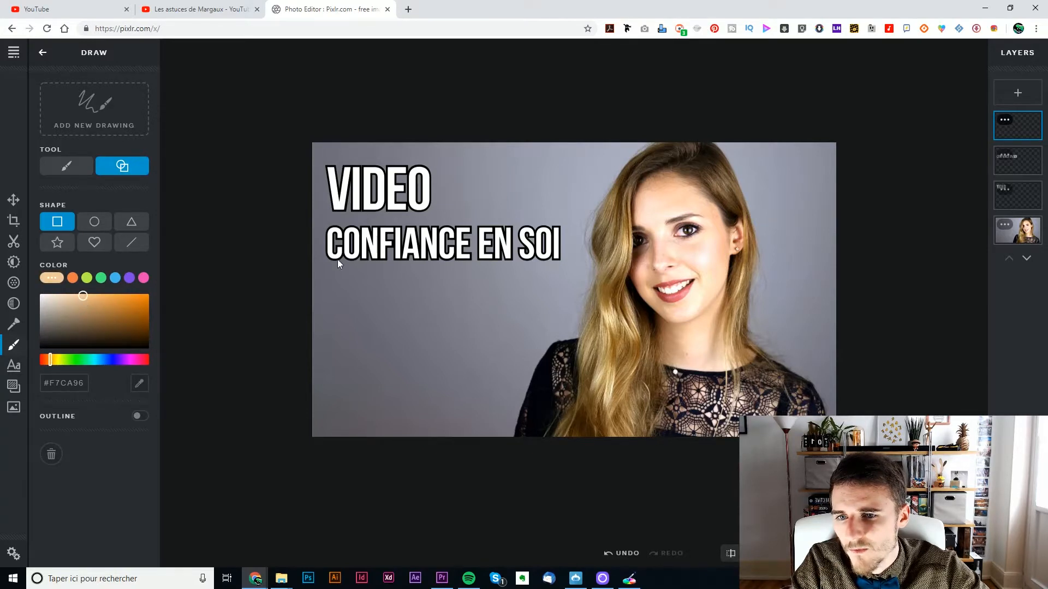
{"action": "left_click_drag", "start_coordinate": [319, 222], "coordinate": [569, 269]}
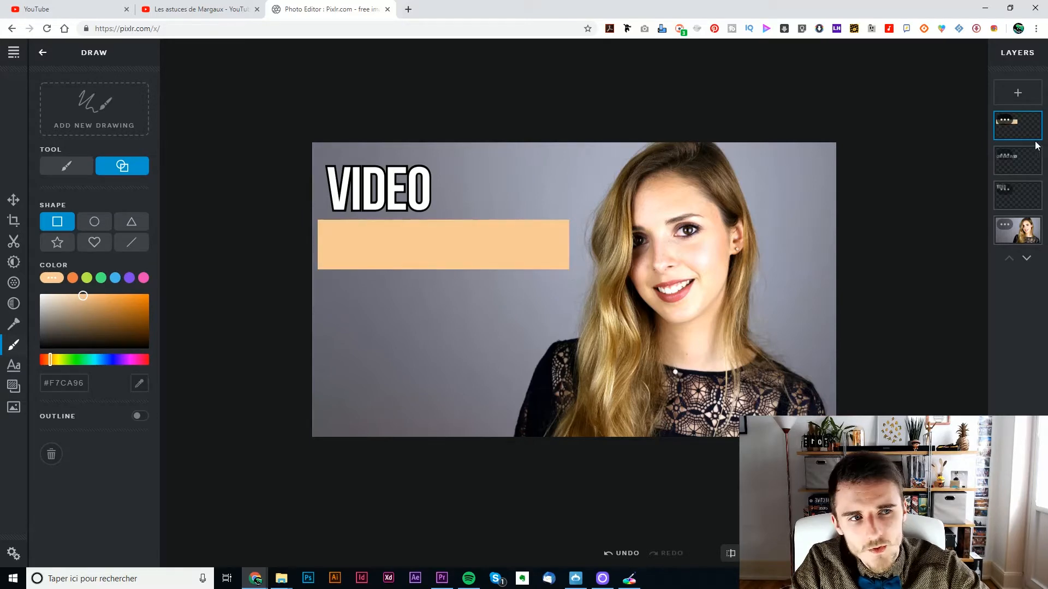
Move the "confiance en soi" text layer above the rectangle and shift both so the rectangle's edge lines up with the start of VIDEO.
{"action": "left_click_drag", "start_coordinate": [1024, 162], "coordinate": [1018, 125]}
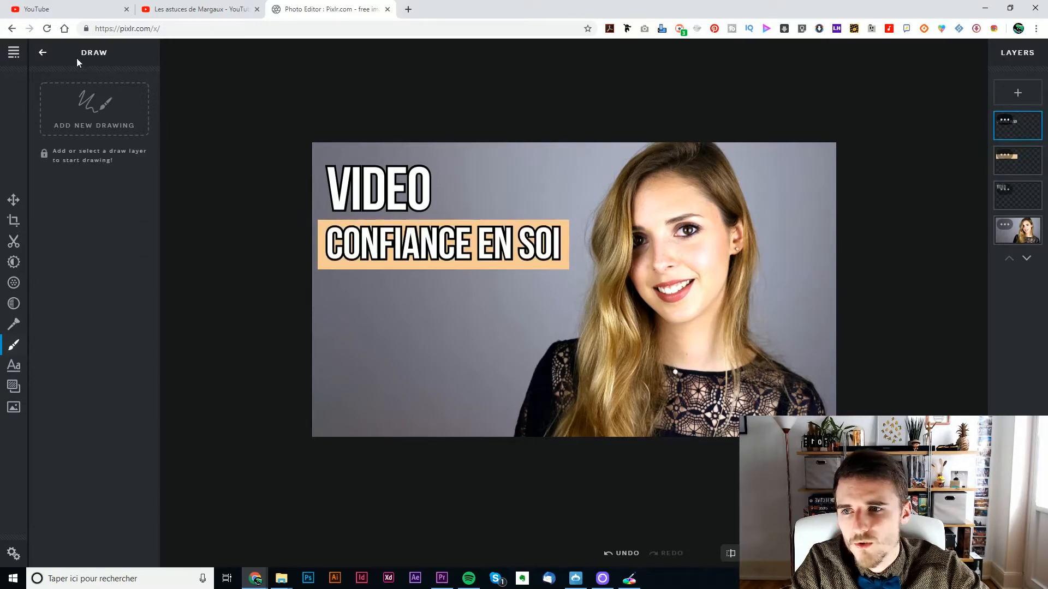
{"action": "left_click", "coordinate": [13, 221]}
{"action": "left_click", "coordinate": [14, 200]}
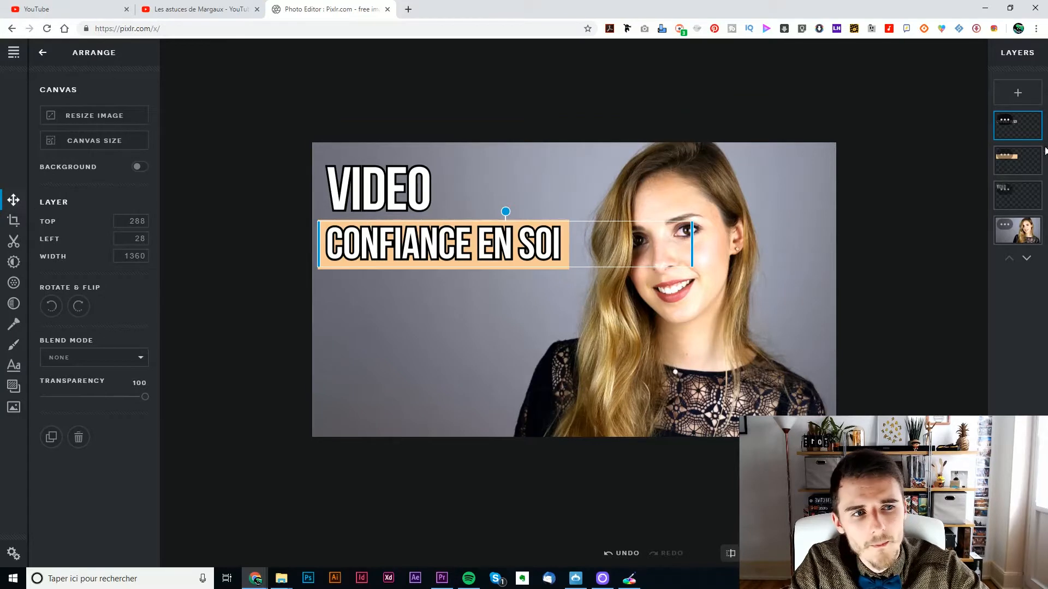
{"action": "left_click", "coordinate": [1019, 166]}
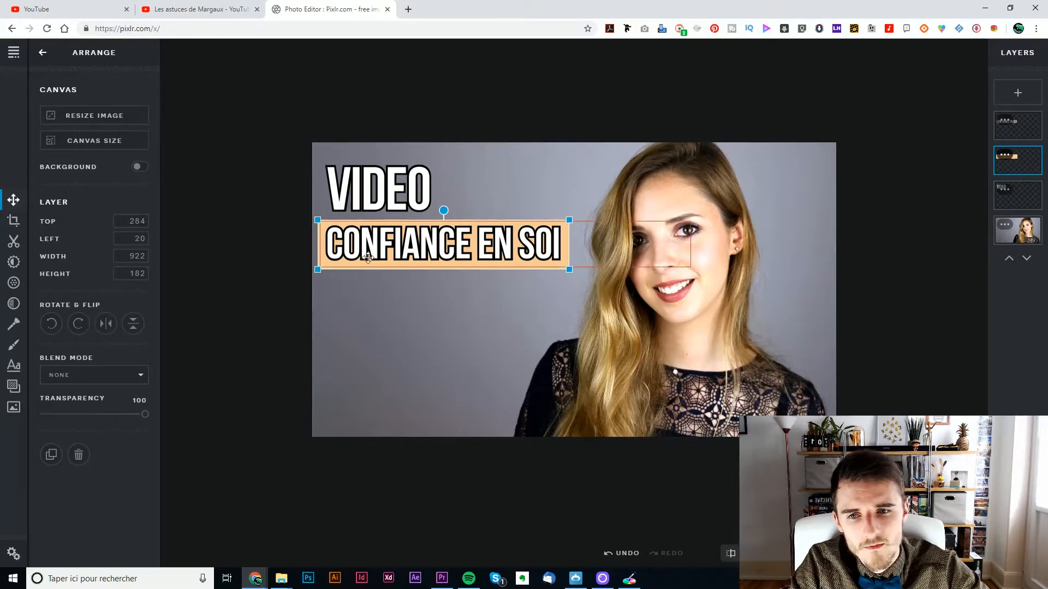
{"action": "left_click_drag", "start_coordinate": [322, 246], "coordinate": [340, 245]}
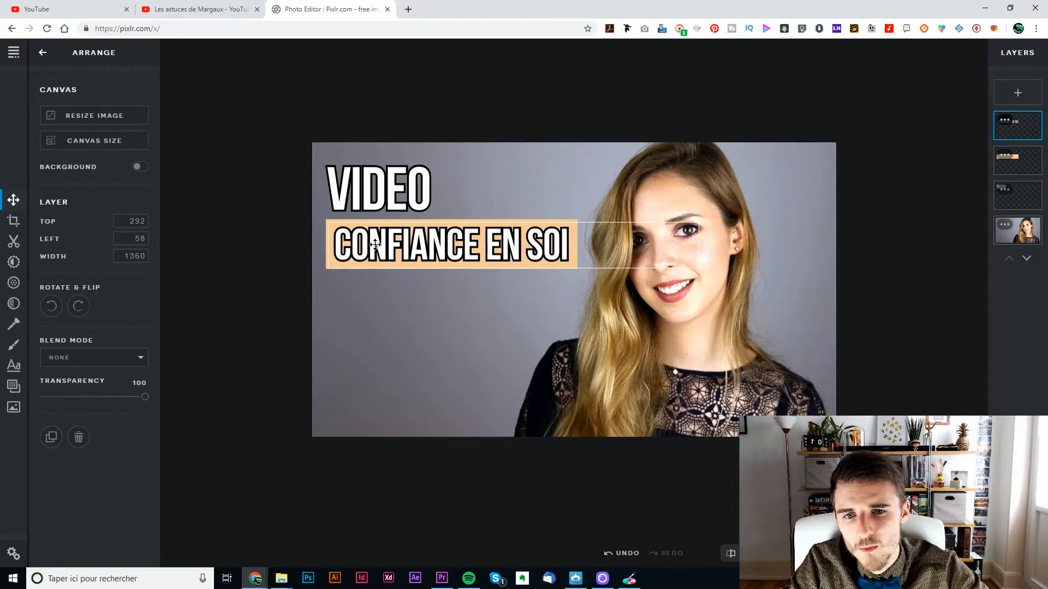
{"action": "left_click", "coordinate": [621, 77]}
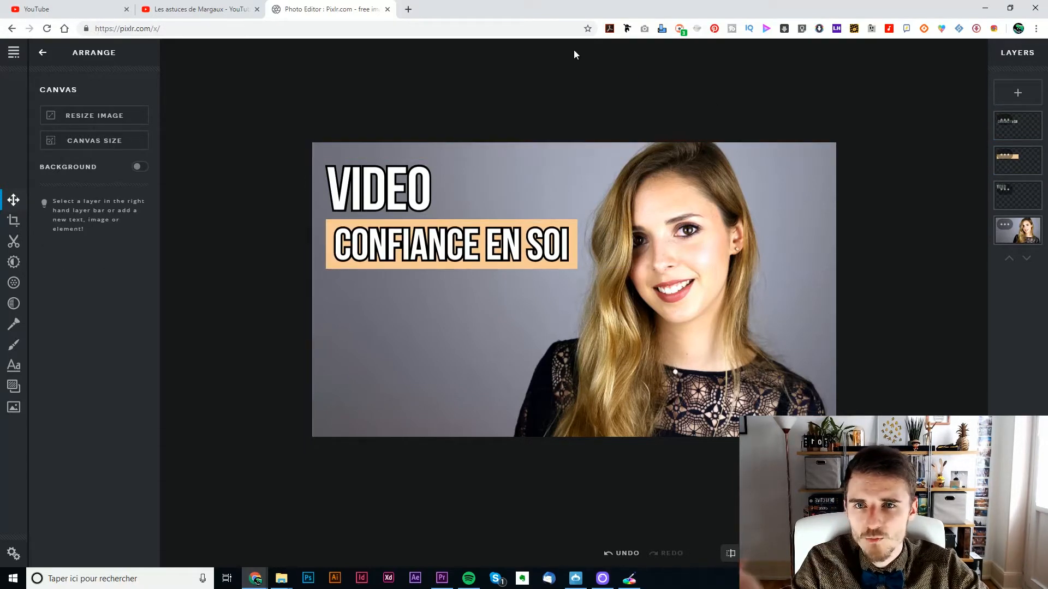
{"action": "left_click", "coordinate": [408, 9]}
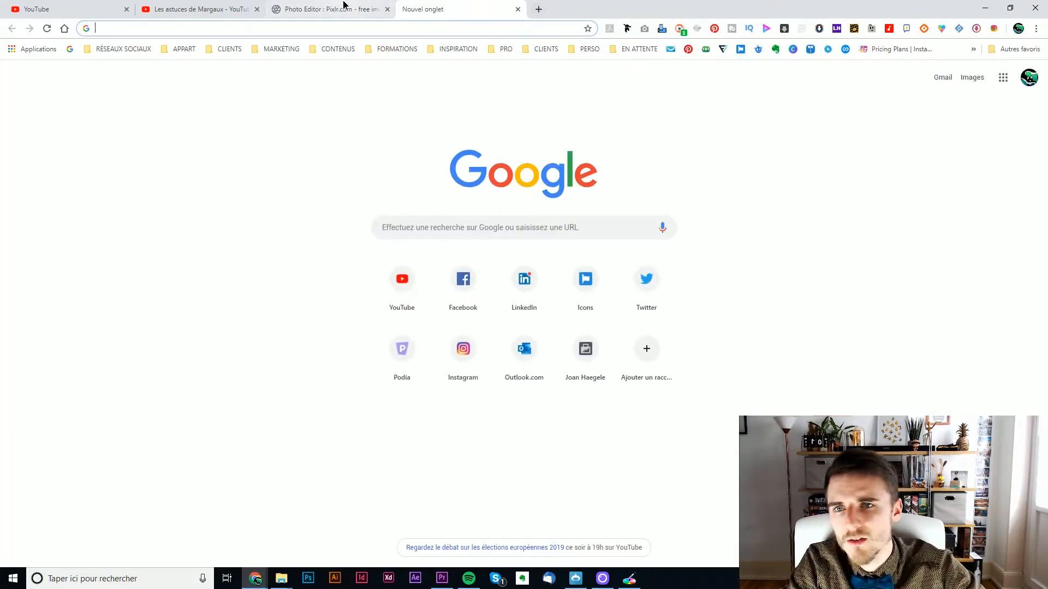
{"action": "left_click", "coordinate": [343, 8]}
{"action": "left_click", "coordinate": [13, 408]}
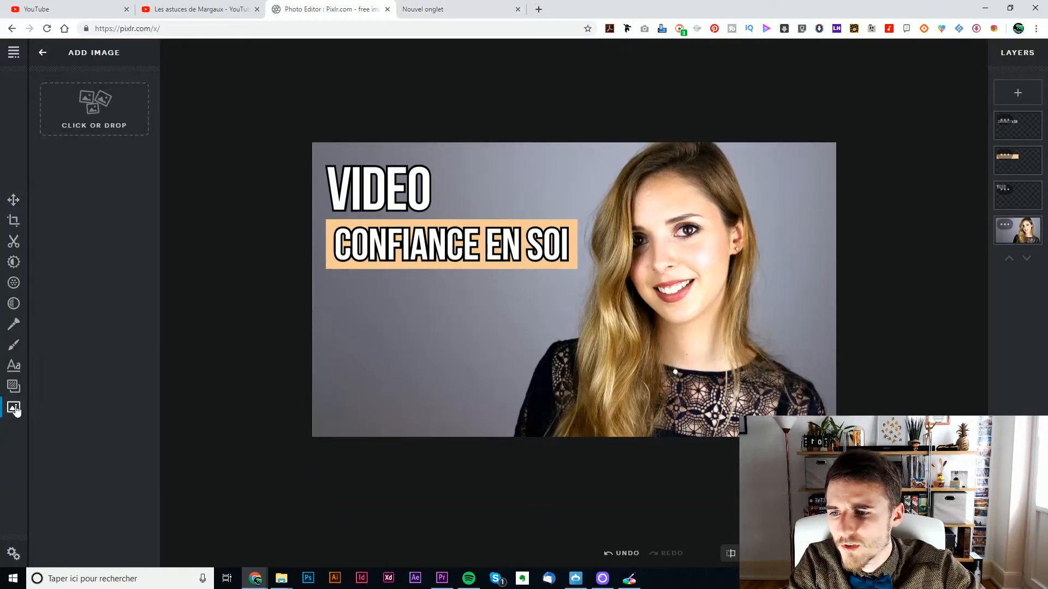
{"action": "left_click", "coordinate": [93, 104]}
{"action": "left_click", "coordinate": [726, 23]}
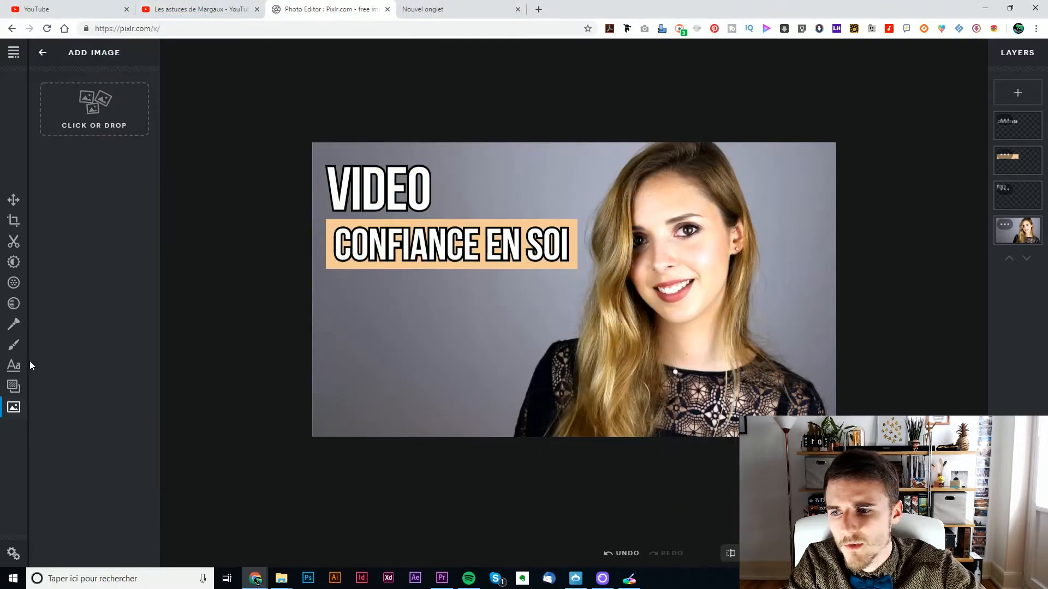
Open the list of sticker categories for adding an illustration to the thumbnail.
{"action": "left_click", "coordinate": [12, 388]}
{"action": "left_click", "coordinate": [94, 347]}
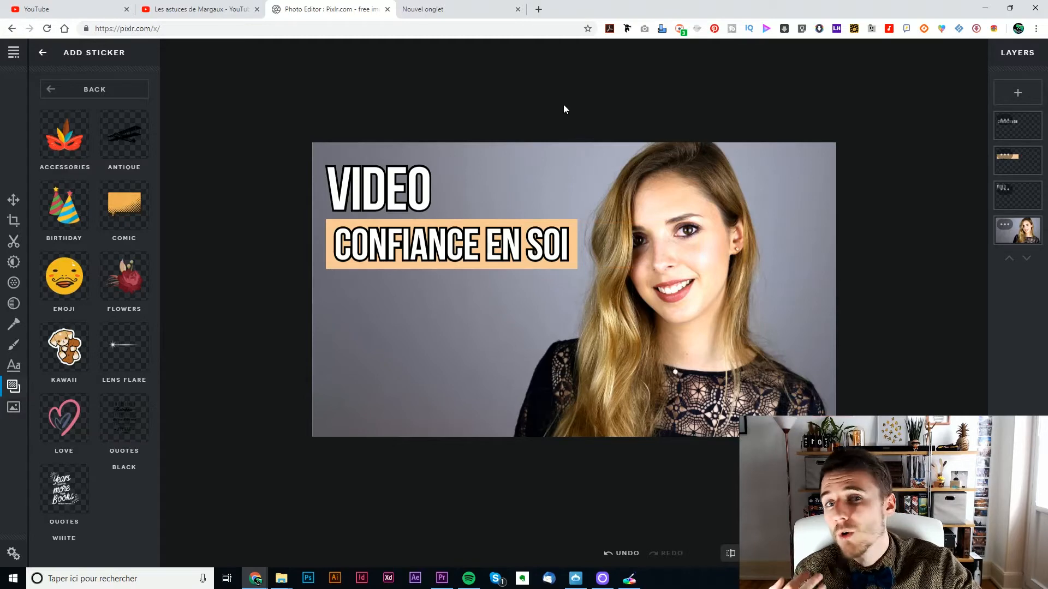
Examine how the channel's YouTube thumbnails combine text banners with small illustrations, and return to Pixlr X.
{"action": "left_click", "coordinate": [201, 8]}
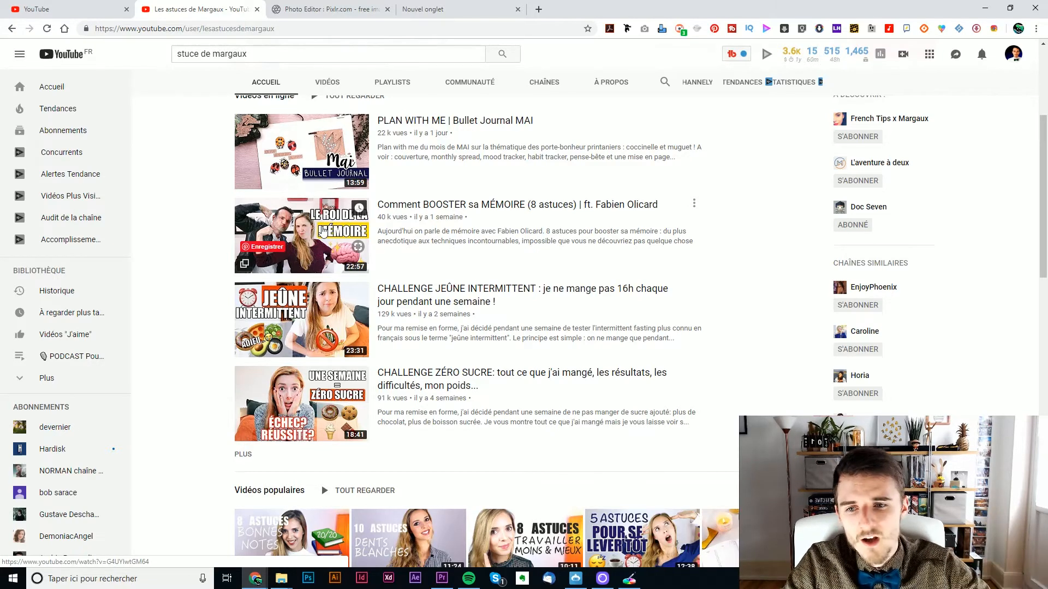
{"action": "scroll", "coordinate": [322, 254], "scroll_direction": "up", "scroll_amount": 1}
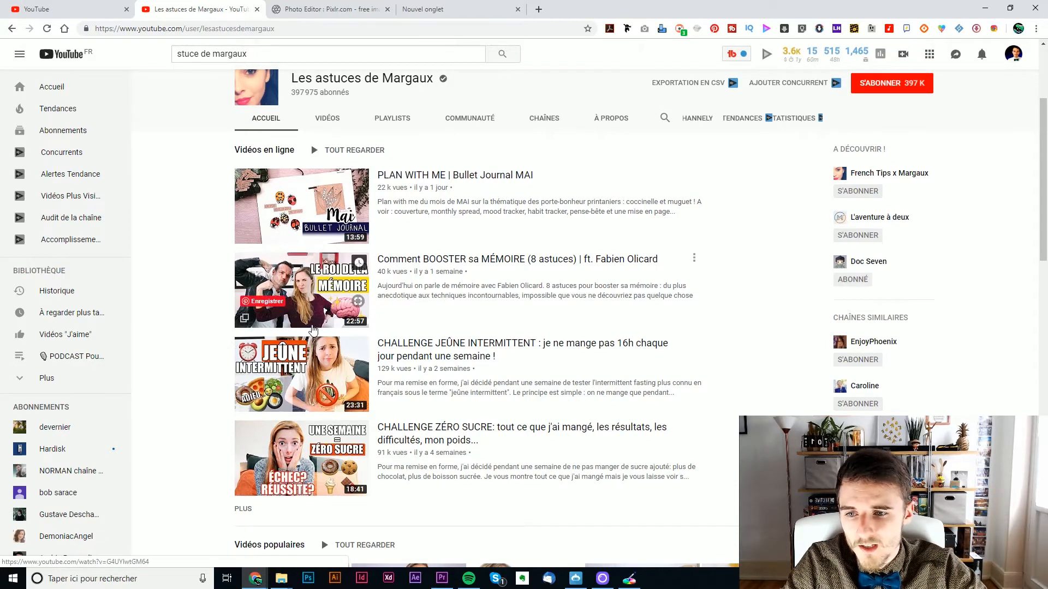
{"action": "scroll", "coordinate": [312, 331], "scroll_direction": "down", "scroll_amount": 1}
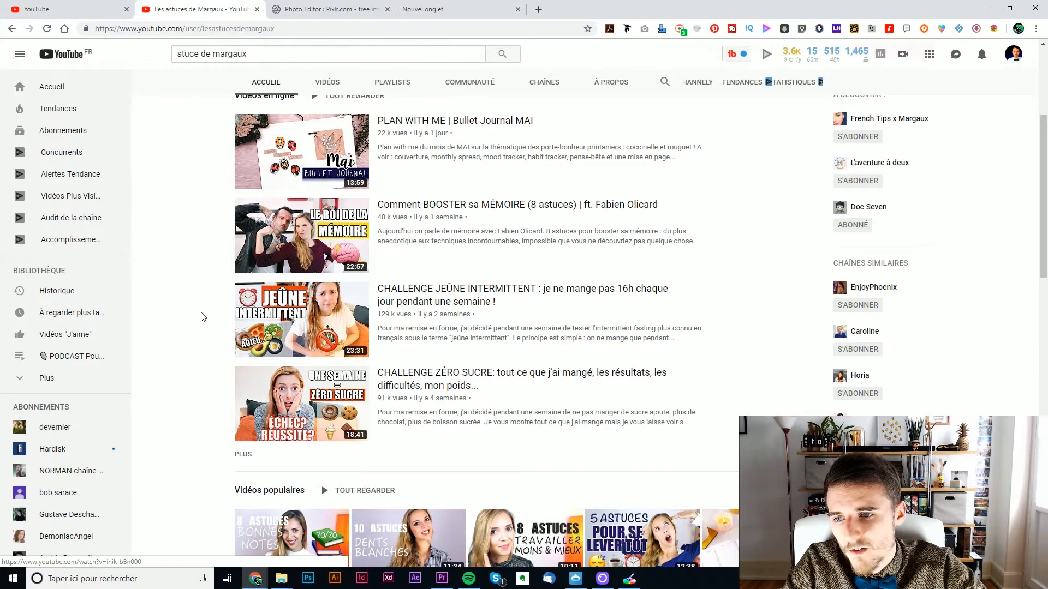
{"action": "scroll", "coordinate": [203, 317], "scroll_direction": "down", "scroll_amount": 2}
{"action": "scroll", "coordinate": [204, 317], "scroll_direction": "up", "scroll_amount": 2}
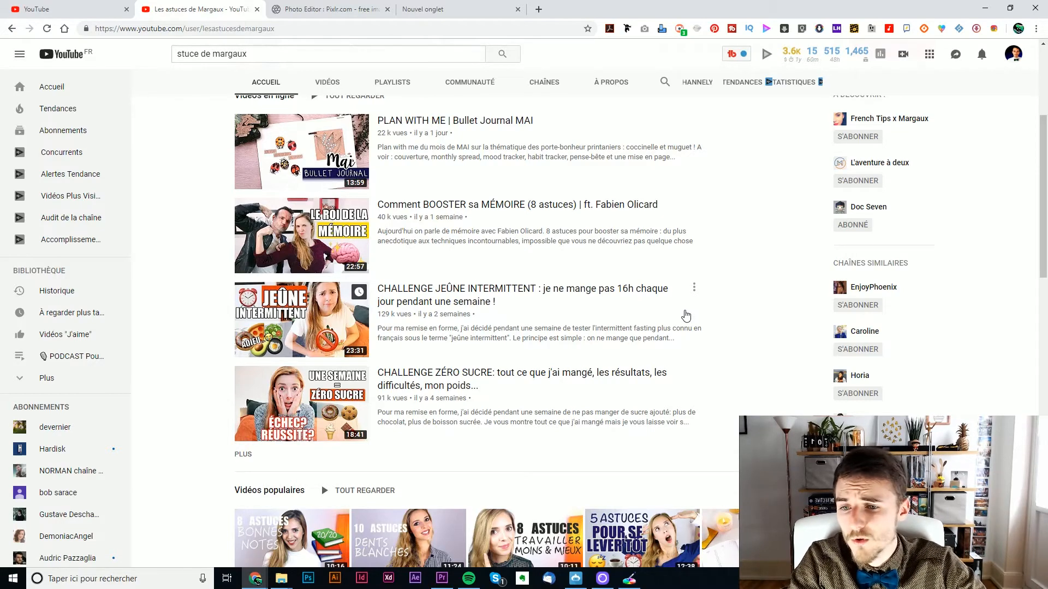
{"action": "scroll", "coordinate": [658, 311], "scroll_direction": "down", "scroll_amount": 2}
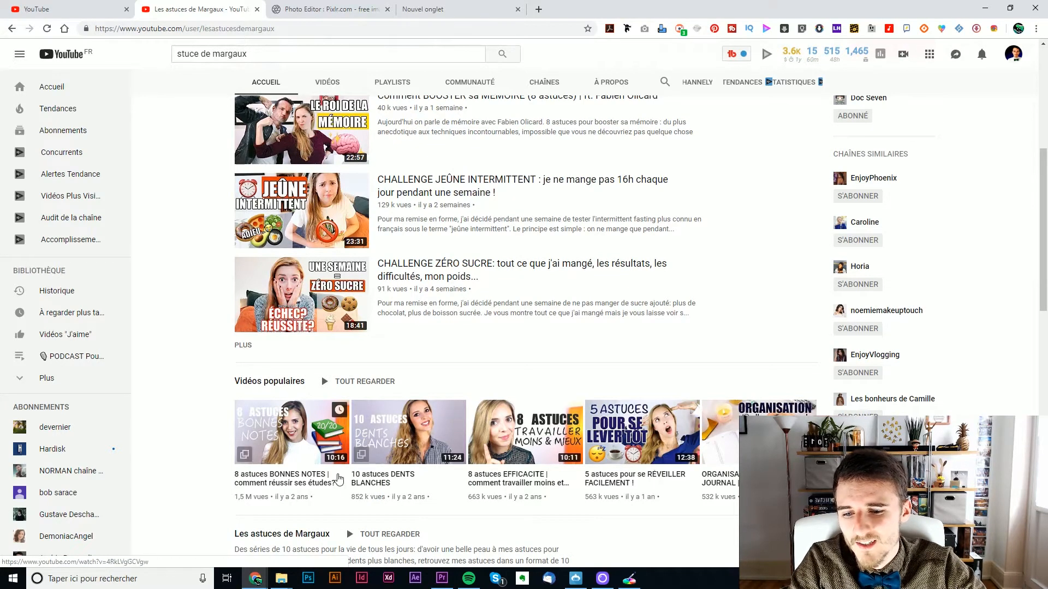
{"action": "left_click", "coordinate": [328, 10]}
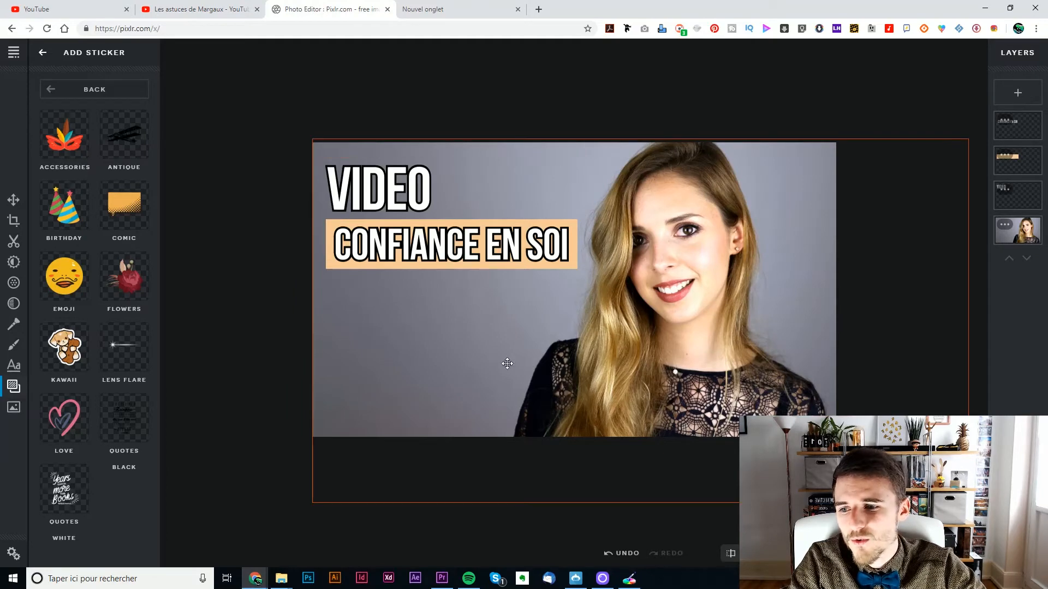
{"action": "left_click", "coordinate": [64, 347]}
{"action": "scroll", "coordinate": [104, 246], "scroll_direction": "down", "scroll_amount": 10}
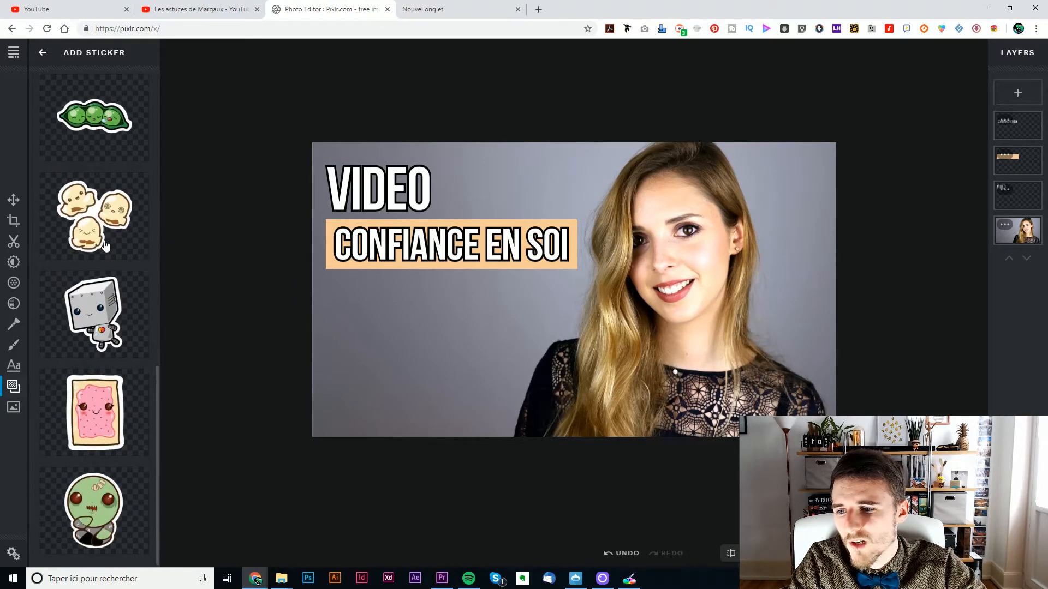
{"action": "scroll", "coordinate": [104, 246], "scroll_direction": "up", "scroll_amount": 10}
{"action": "left_click", "coordinate": [40, 52]}
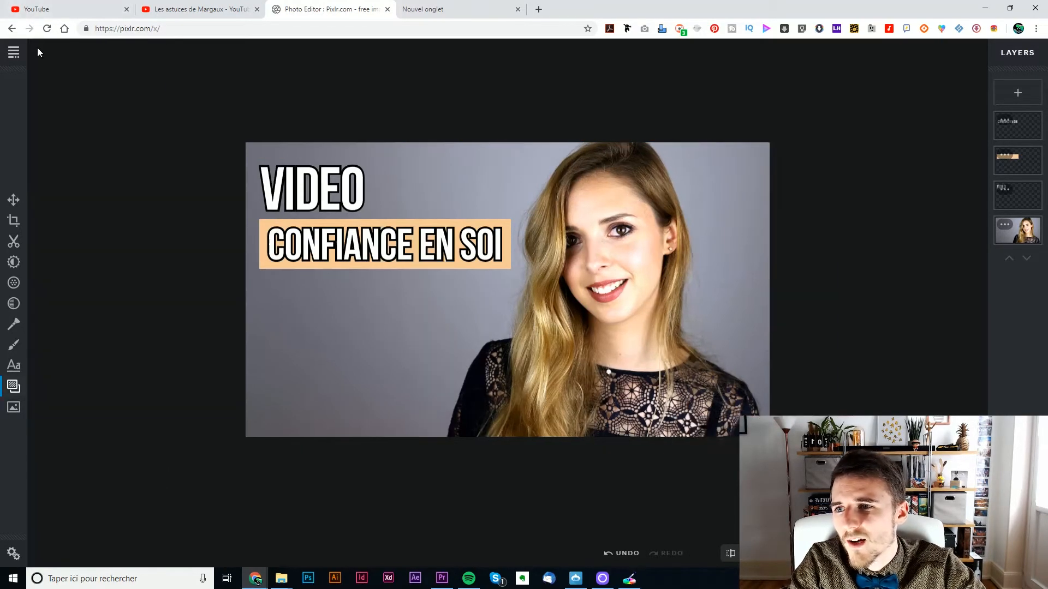
{"action": "left_click", "coordinate": [14, 407]}
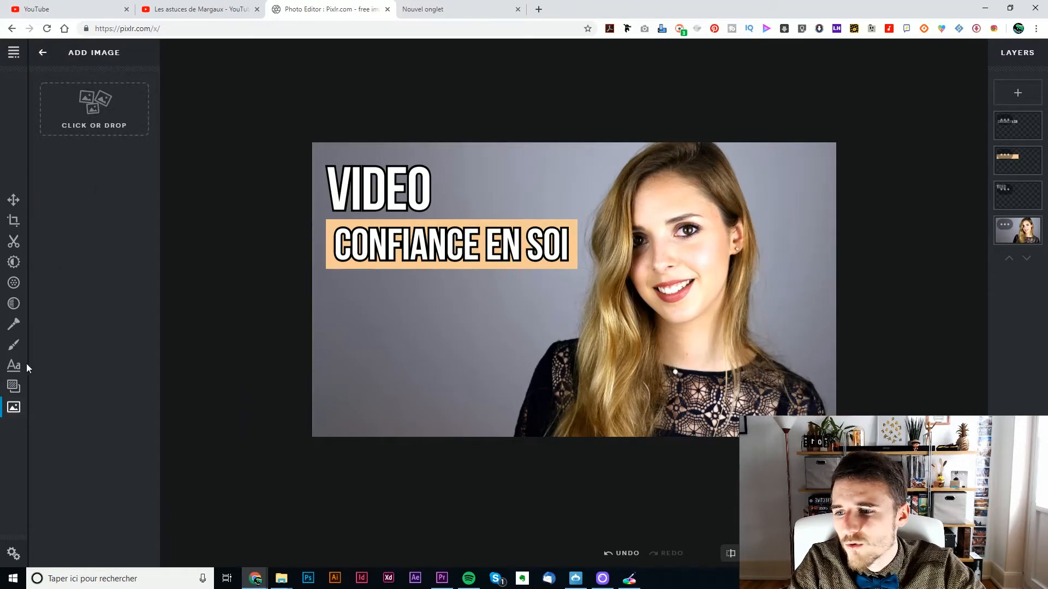
Add the golden heart key sticker from the Love category and place it beneath the "confiance en soi" banner.
{"action": "left_click", "coordinate": [7, 386]}
{"action": "left_click", "coordinate": [93, 330]}
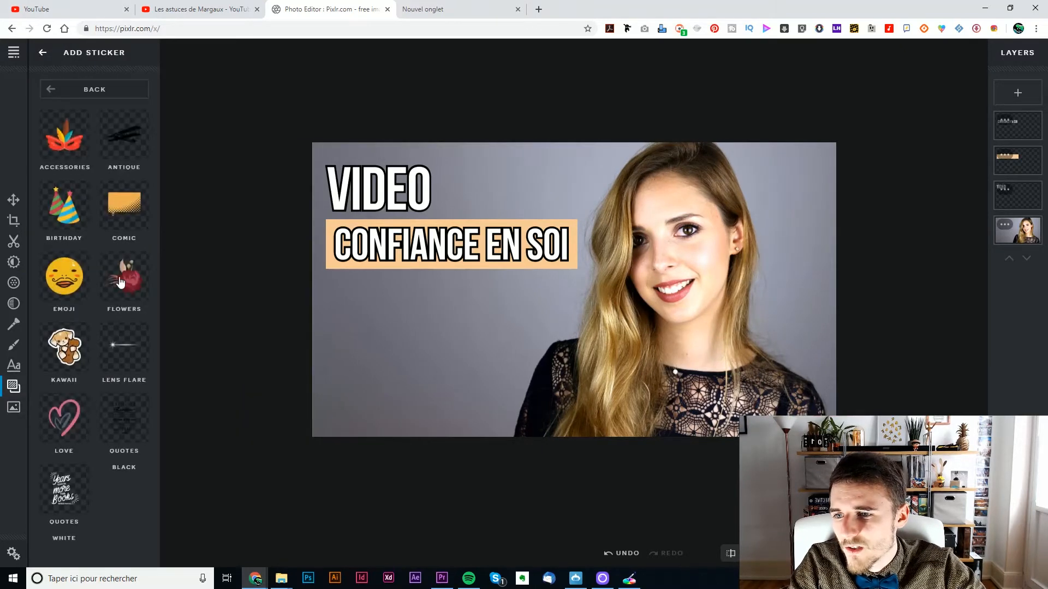
{"action": "left_click", "coordinate": [77, 426]}
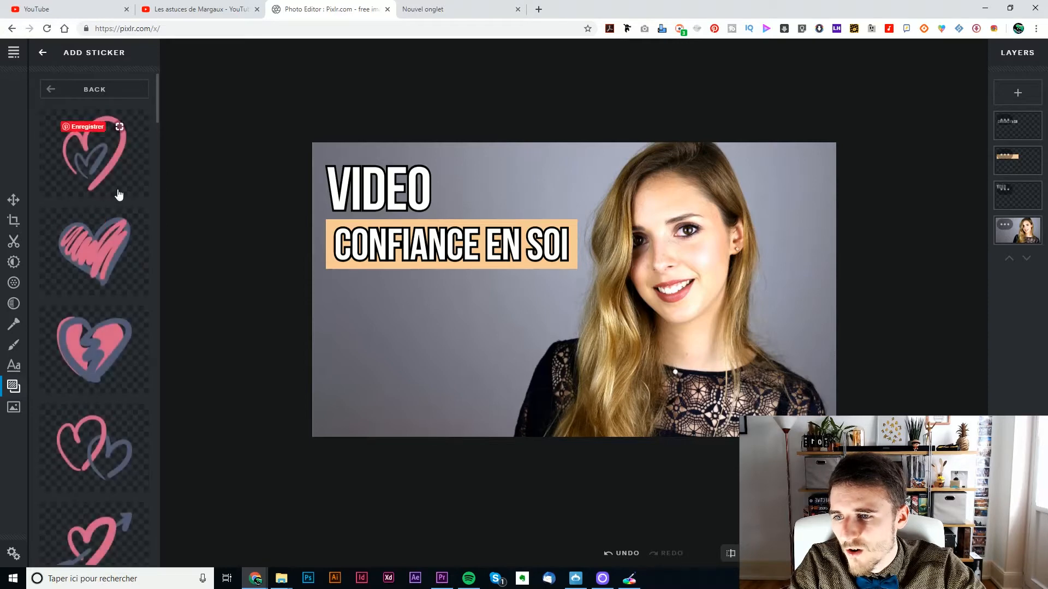
{"action": "scroll", "coordinate": [113, 290], "scroll_direction": "down", "scroll_amount": 5}
{"action": "scroll", "coordinate": [101, 301], "scroll_direction": "down", "scroll_amount": 15}
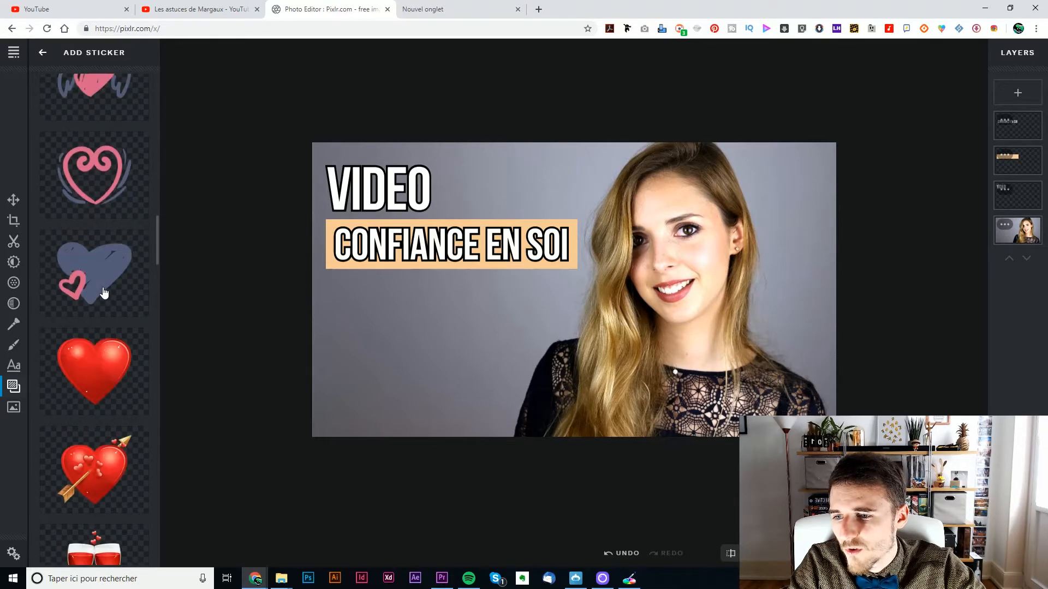
{"action": "scroll", "coordinate": [101, 300], "scroll_direction": "down", "scroll_amount": 10}
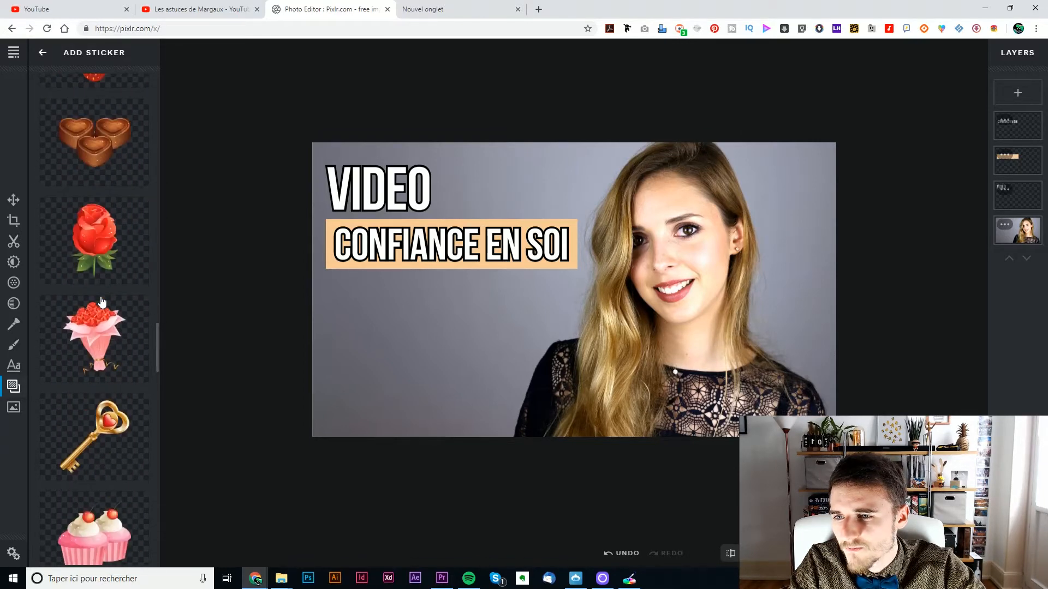
{"action": "scroll", "coordinate": [101, 301], "scroll_direction": "down", "scroll_amount": 4}
{"action": "left_click", "coordinate": [118, 240]}
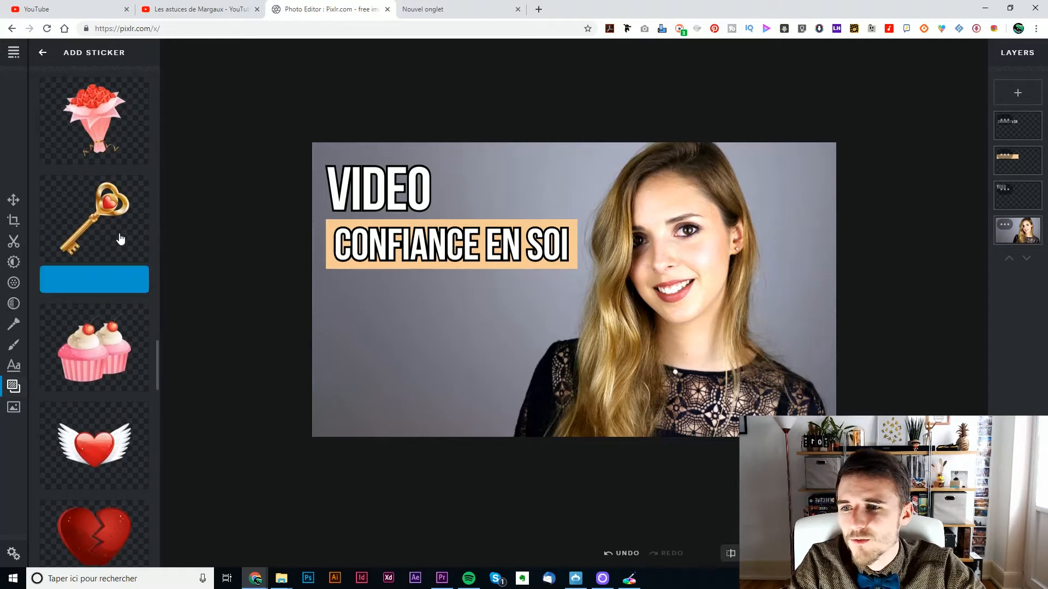
{"action": "left_click_drag", "start_coordinate": [570, 297], "coordinate": [411, 361]}
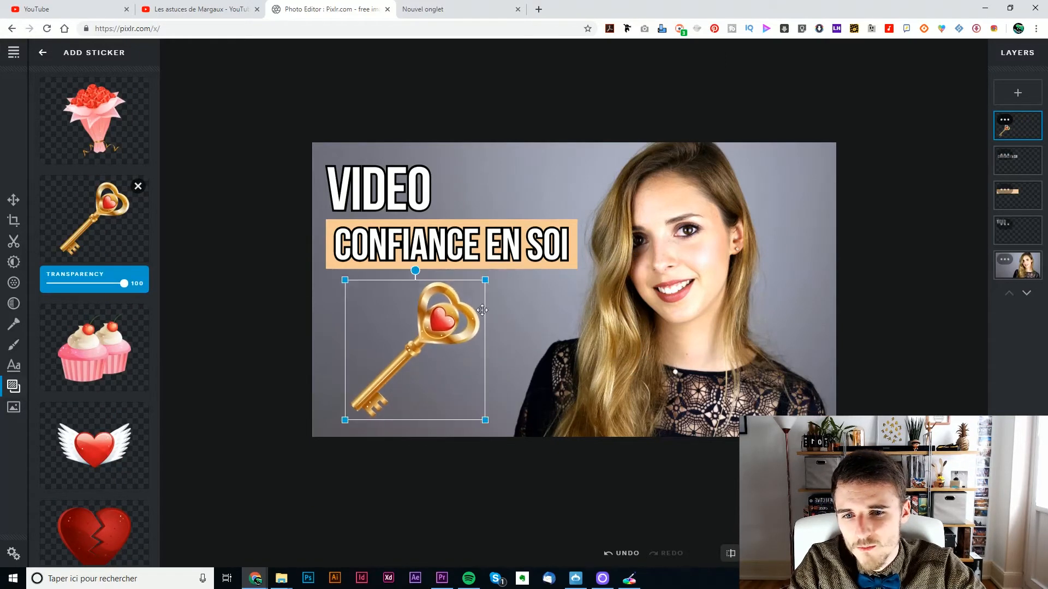
{"action": "left_click_drag", "start_coordinate": [473, 287], "coordinate": [467, 288]}
Add the music notes with hearts sticker, shrink and tilt it slightly, and place it in the photo's upper-right corner.
{"action": "scroll", "coordinate": [90, 361], "scroll_direction": "down", "scroll_amount": 5}
{"action": "scroll", "coordinate": [90, 360], "scroll_direction": "down", "scroll_amount": 8}
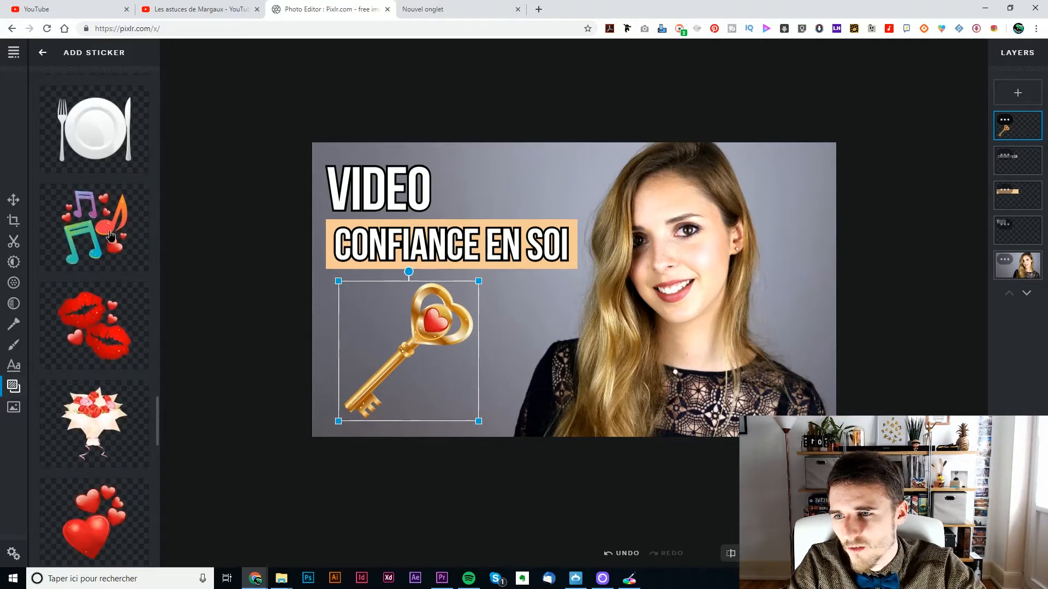
{"action": "left_click", "coordinate": [111, 236]}
{"action": "left_click_drag", "start_coordinate": [629, 254], "coordinate": [836, 162]}
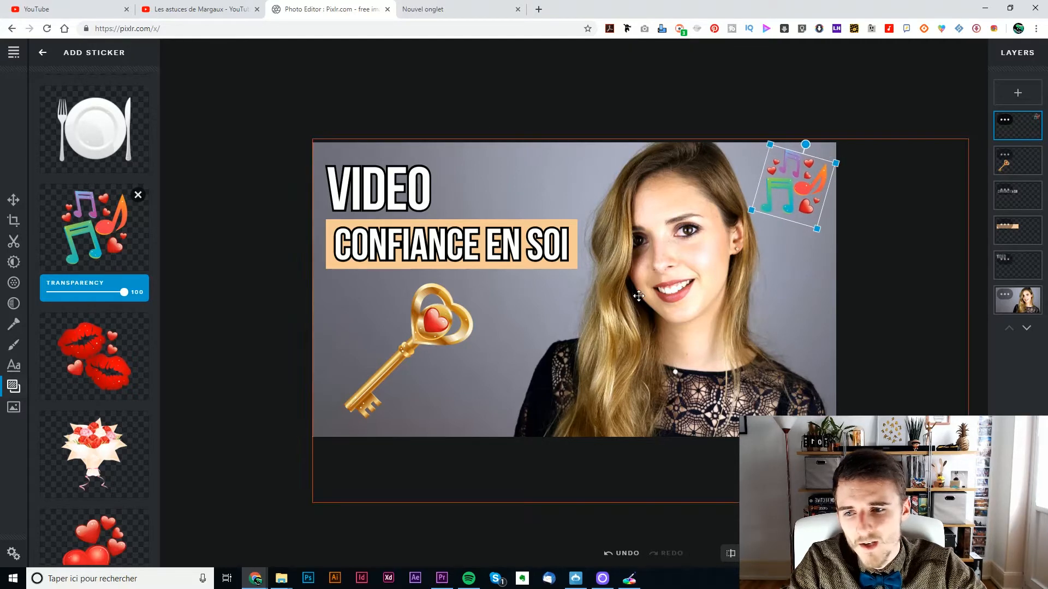
Try the white "Love" lettering sticker at a reduced size over the woman's shoulder, and delete it.
{"action": "scroll", "coordinate": [99, 415], "scroll_direction": "down", "scroll_amount": 10}
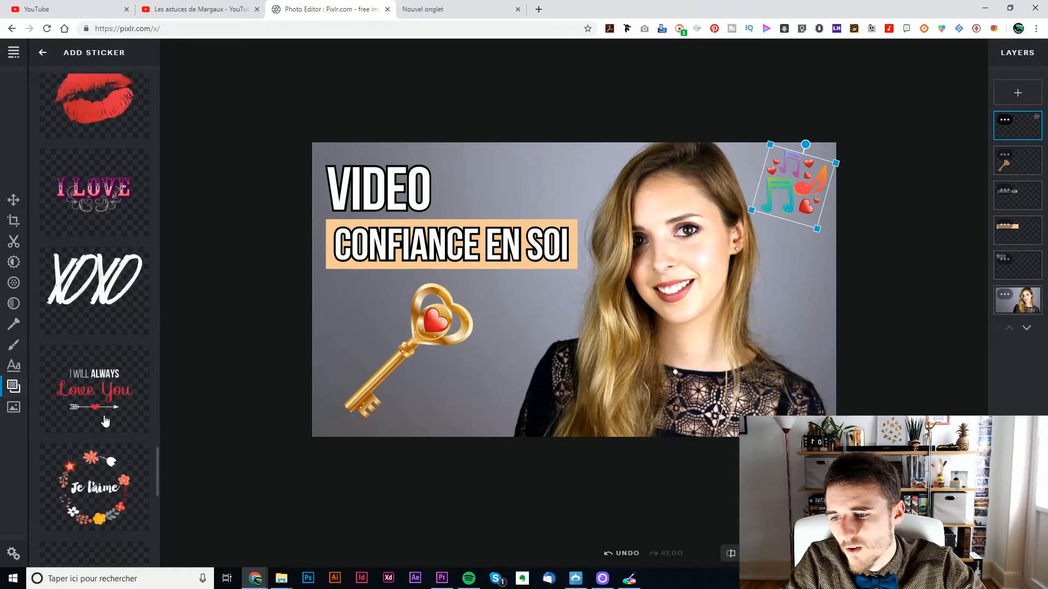
{"action": "scroll", "coordinate": [106, 423], "scroll_direction": "down", "scroll_amount": 8}
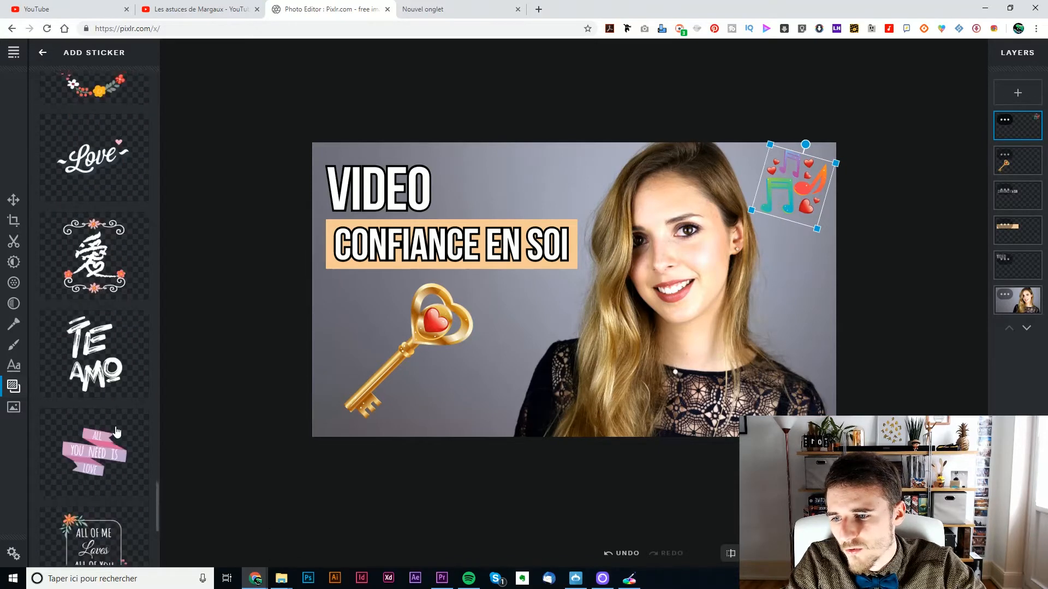
{"action": "scroll", "coordinate": [116, 426], "scroll_direction": "up", "scroll_amount": 3}
{"action": "left_click", "coordinate": [115, 349]}
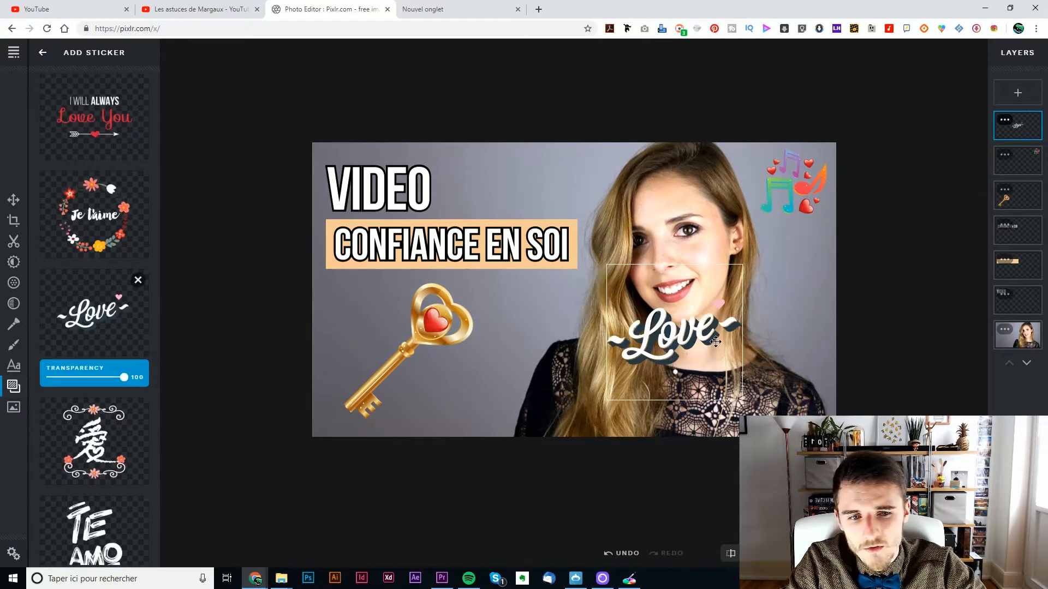
{"action": "left_click_drag", "start_coordinate": [743, 264], "coordinate": [696, 310]}
{"action": "left_click_drag", "start_coordinate": [661, 348], "coordinate": [790, 401]}
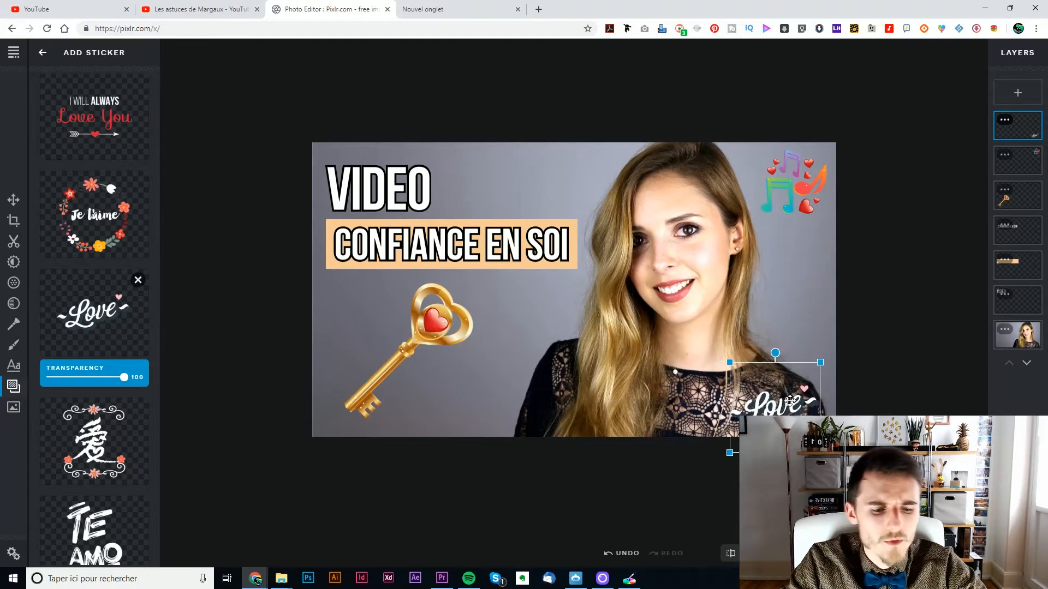
{"action": "key", "text": "Delete"}
{"action": "left_click", "coordinate": [872, 280]}
{"action": "left_click", "coordinate": [782, 128]}
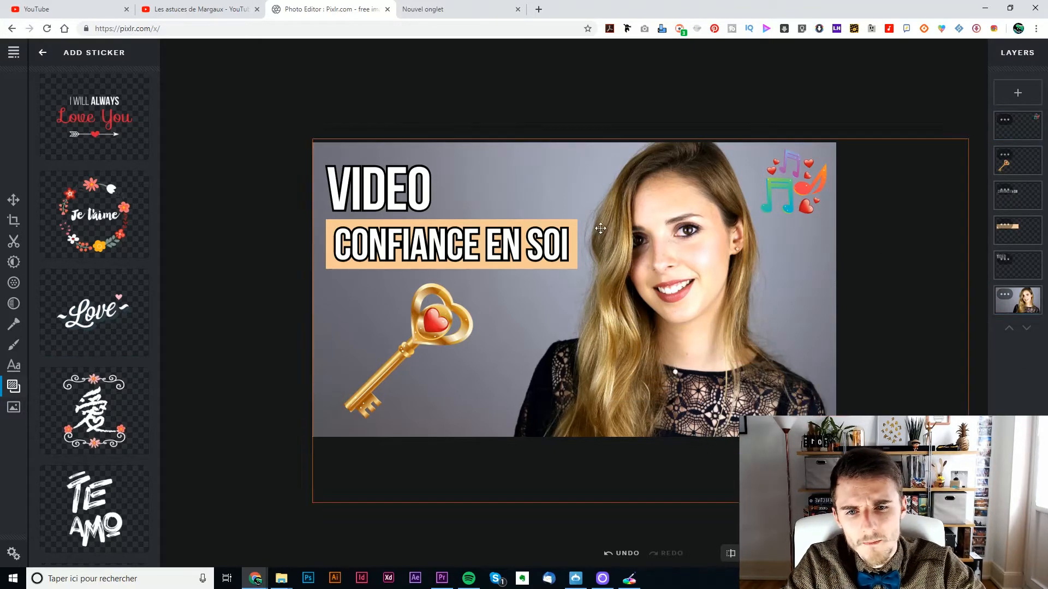
{"action": "left_click", "coordinate": [437, 322]}
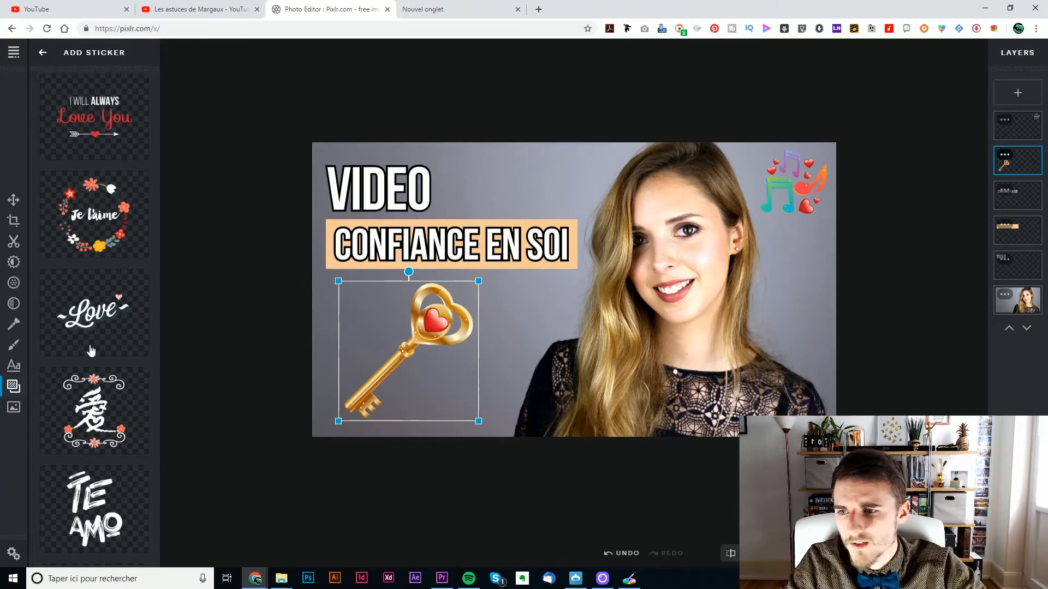
{"action": "left_click", "coordinate": [14, 344]}
{"action": "left_click", "coordinate": [12, 328]}
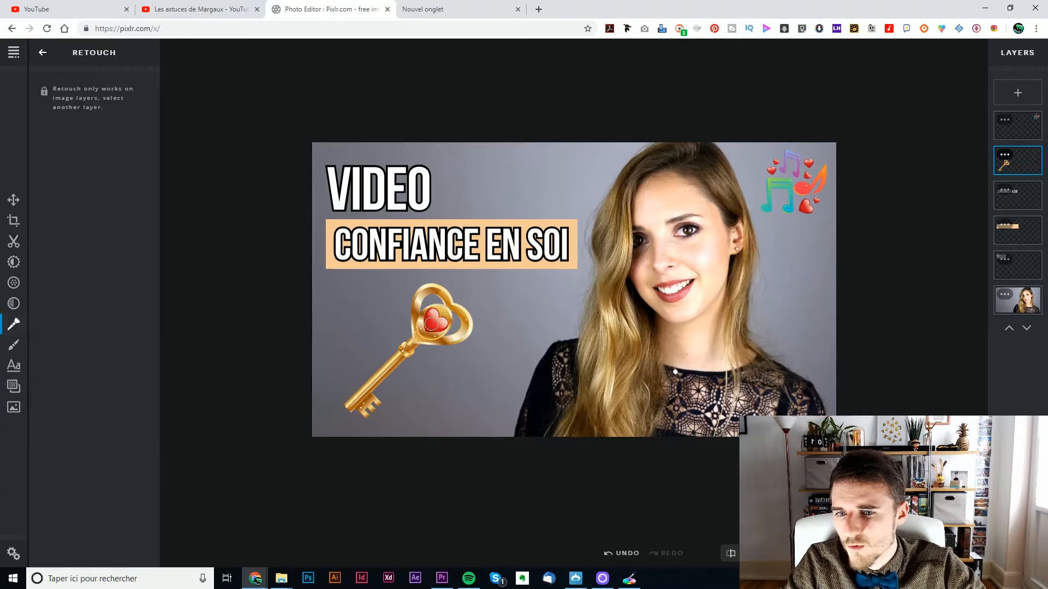
{"action": "left_click", "coordinate": [14, 201]}
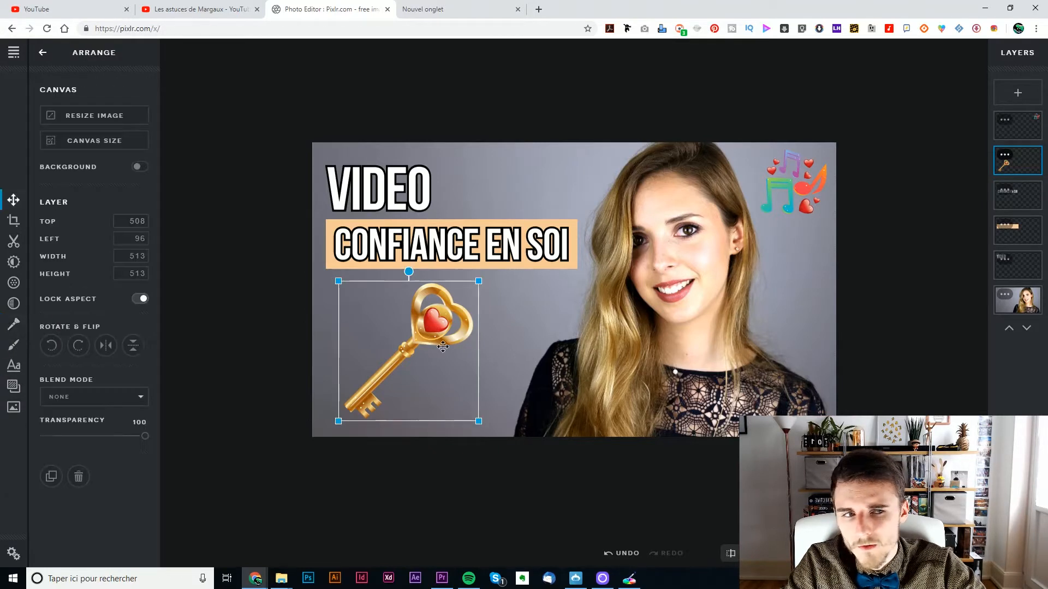
{"action": "left_click", "coordinate": [1005, 156]}
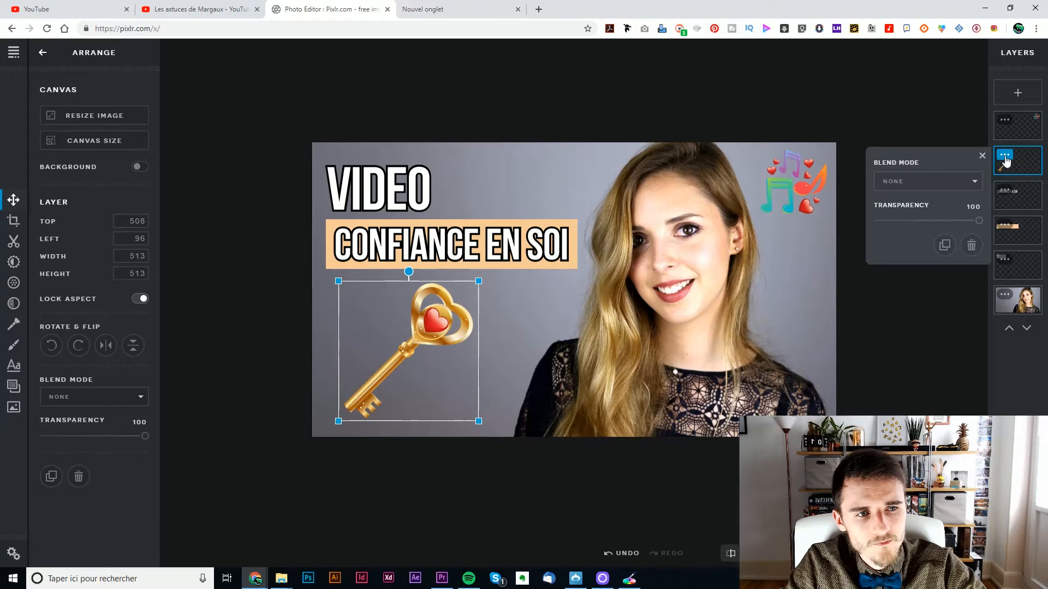
{"action": "left_click", "coordinate": [937, 122]}
Shrink the key sticker slightly and shift it towards the photo's left edge under the banner.
{"action": "left_click", "coordinate": [443, 327]}
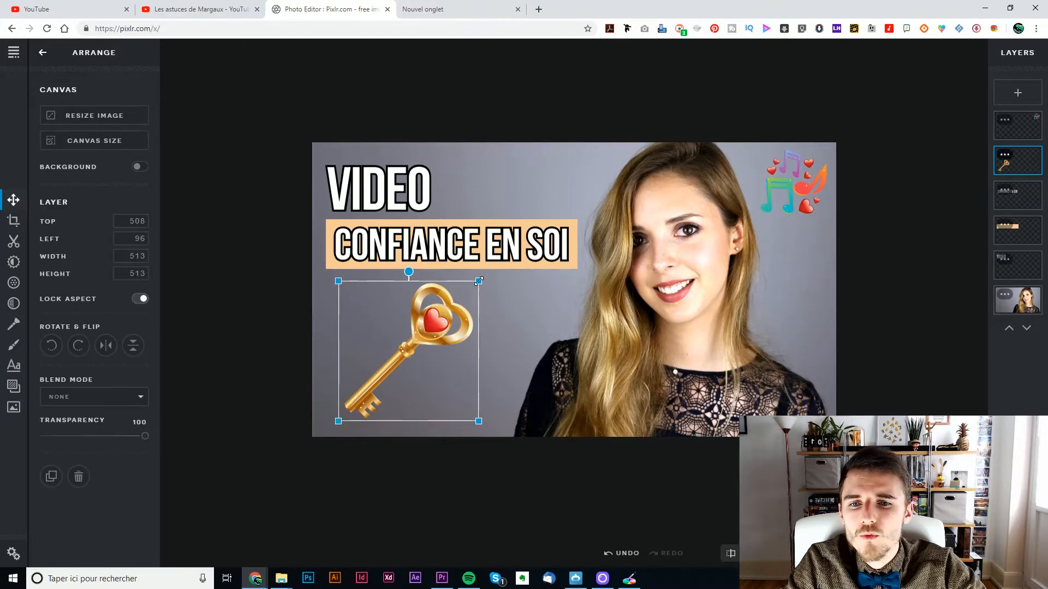
{"action": "mouse_move", "coordinate": [479, 282]}
{"action": "left_mouse_down"}
{"action": "mouse_move", "coordinate": [494, 268]}
{"action": "mouse_move", "coordinate": [465, 297]}
{"action": "left_mouse_up"}
{"action": "left_click_drag", "start_coordinate": [410, 329], "coordinate": [408, 310]}
{"action": "left_click", "coordinate": [766, 121]}
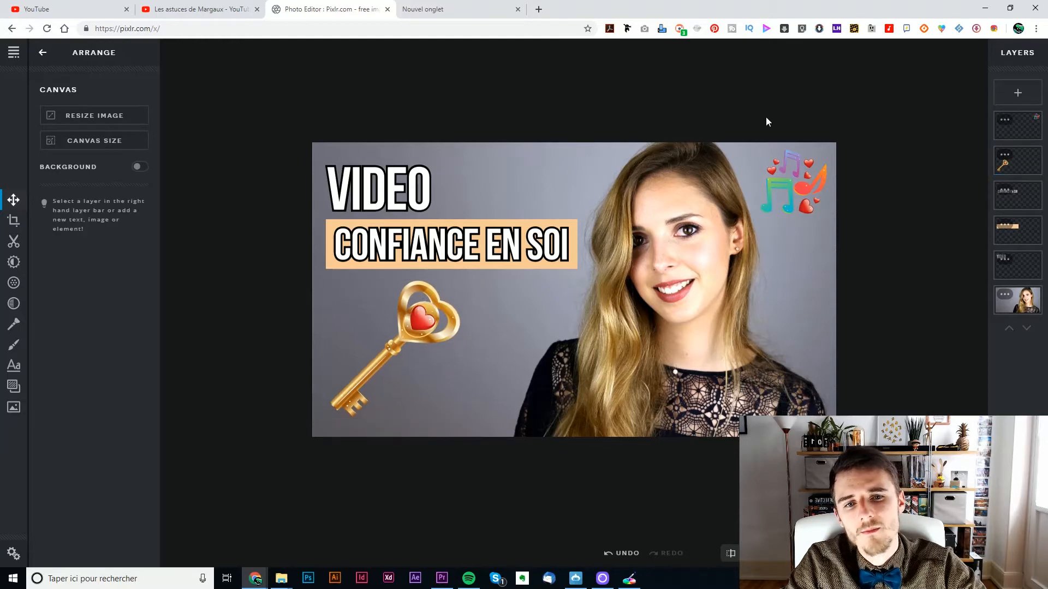
Check the thumbnail at a reduced display size and move the key sticker to the photo's lower right, over the woman's shoulder.
{"action": "left_click", "coordinate": [760, 554]}
{"action": "left_click", "coordinate": [759, 553]}
{"action": "left_click", "coordinate": [760, 553]}
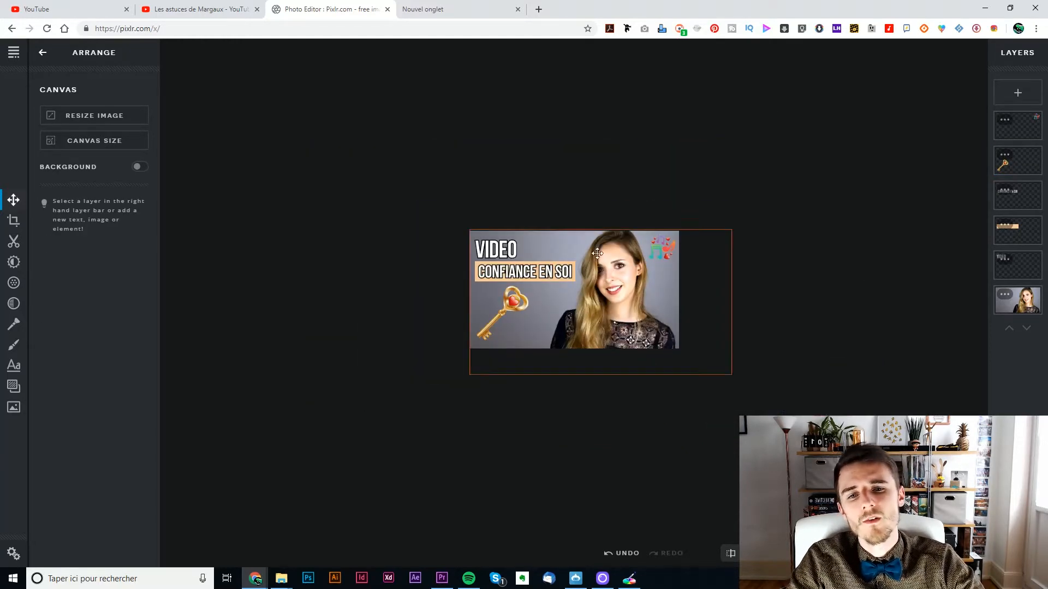
{"action": "left_click", "coordinate": [760, 554]}
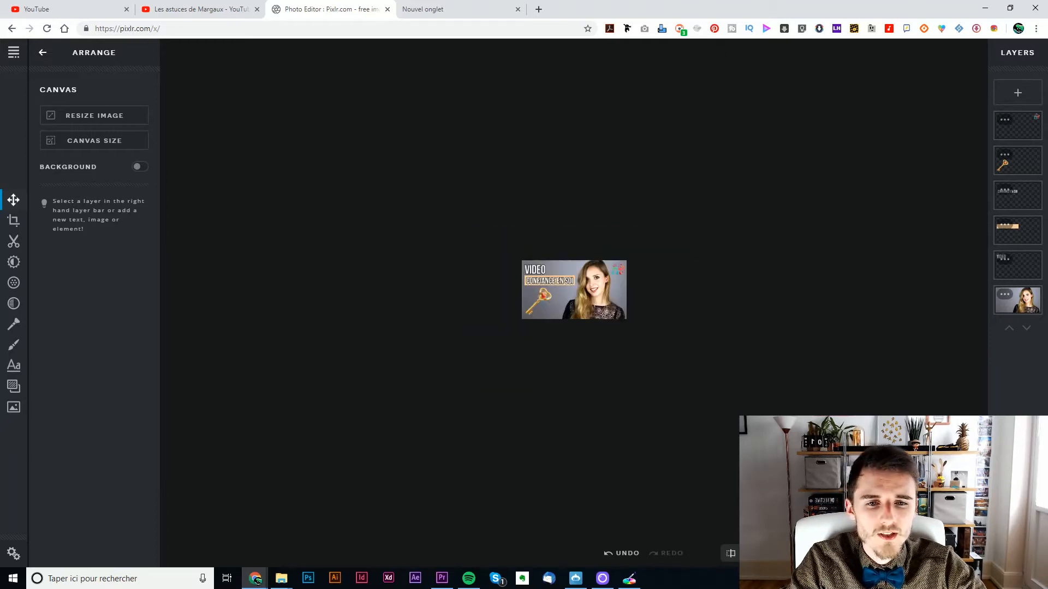
{"action": "left_click", "coordinate": [807, 553]}
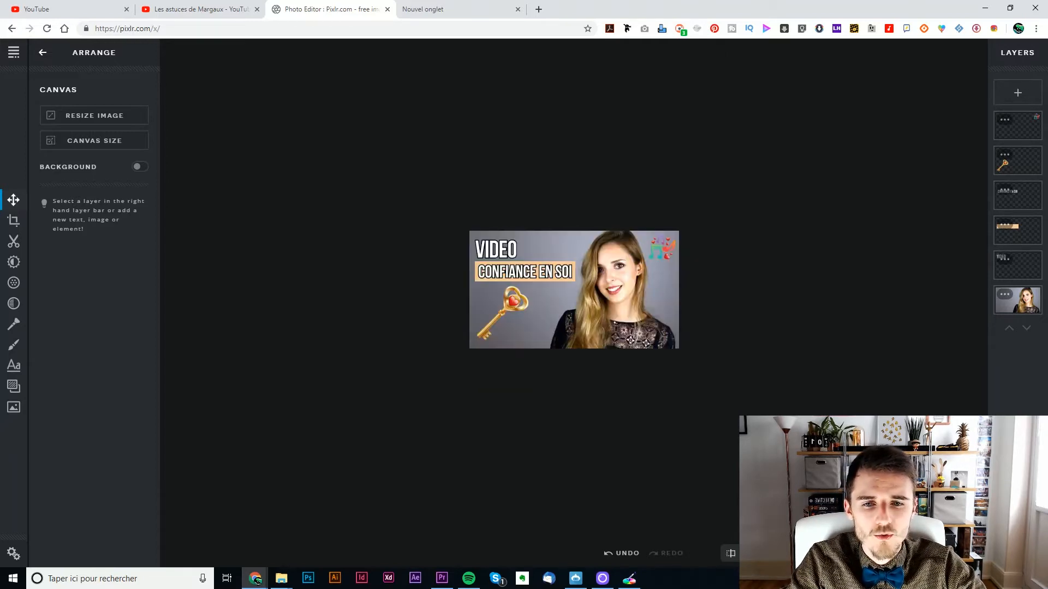
{"action": "left_click_drag", "start_coordinate": [507, 315], "coordinate": [654, 314]}
Break the "confiance en soi" text onto two lines after "confiance" and set its line spacing to 18.
{"action": "double_click", "coordinate": [548, 274]}
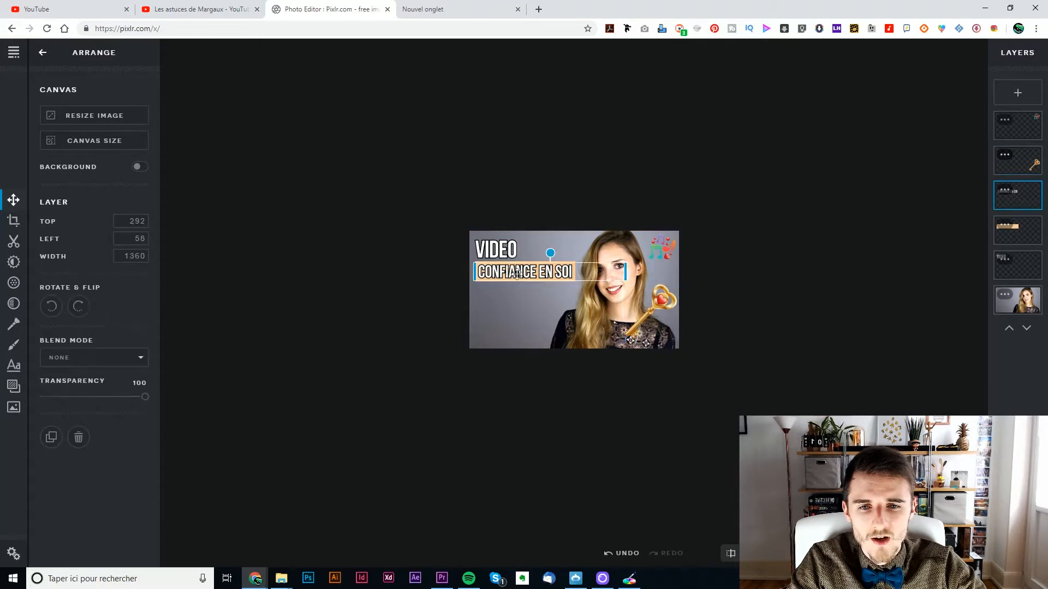
{"action": "left_click", "coordinate": [550, 275]}
{"action": "key", "text": "Return"}
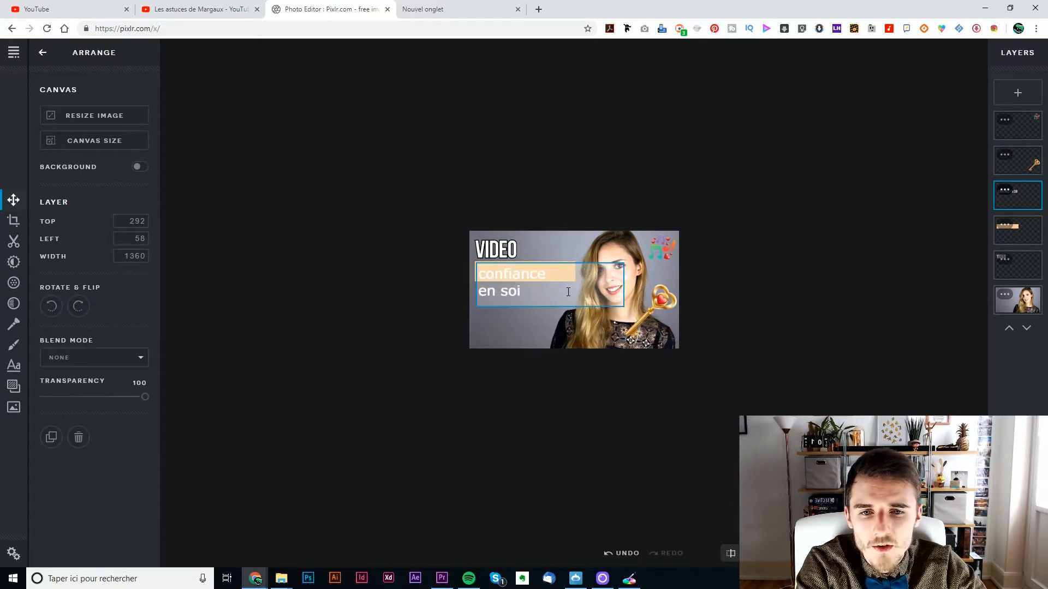
{"action": "left_click", "coordinate": [771, 390]}
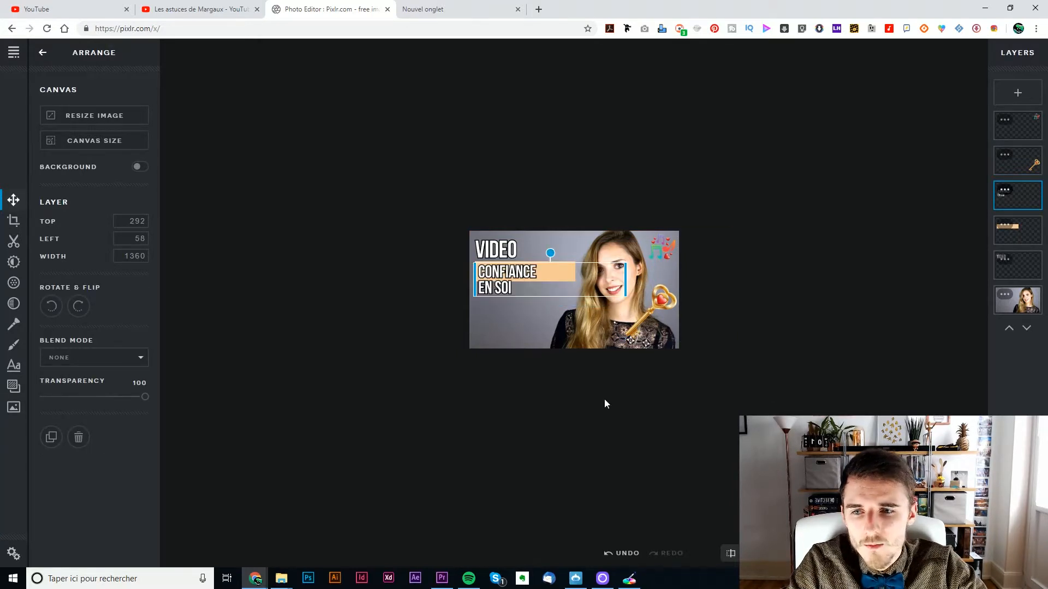
{"action": "left_click", "coordinate": [12, 365]}
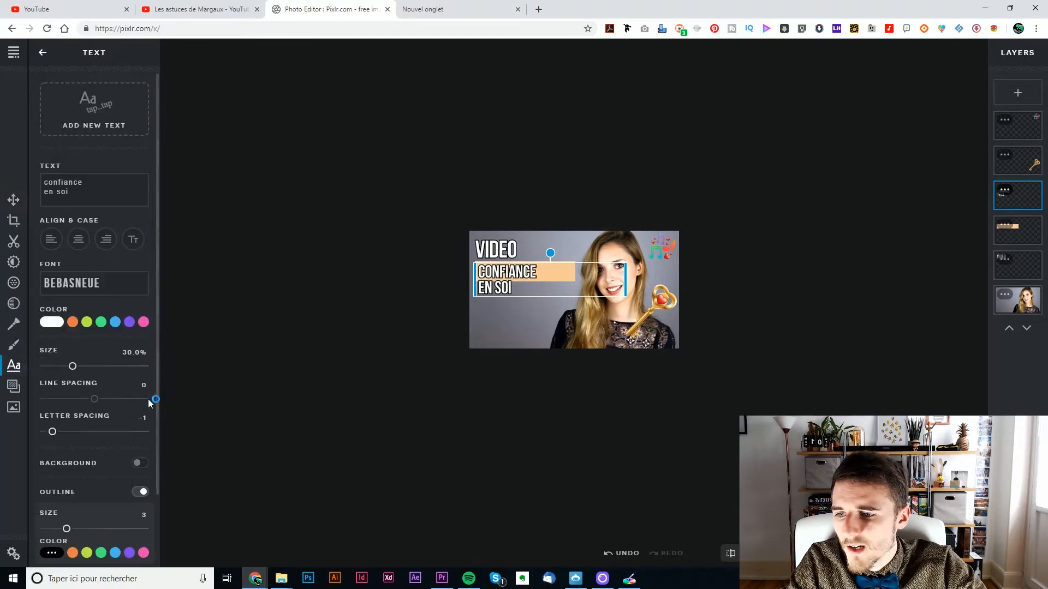
{"action": "left_click_drag", "start_coordinate": [98, 403], "coordinate": [103, 402]}
{"action": "left_click", "coordinate": [491, 425]}
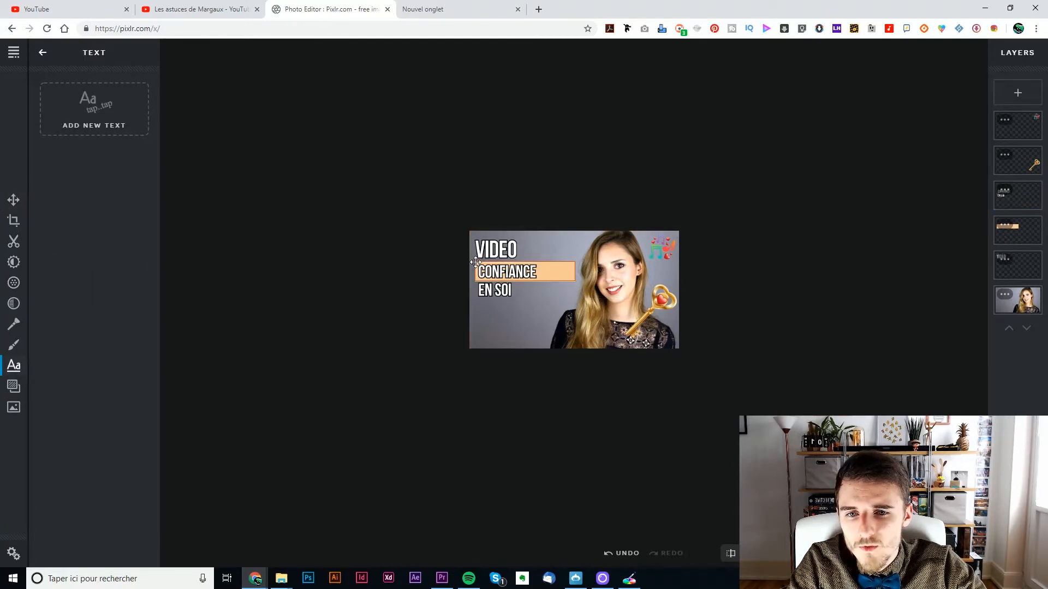
Narrow the orange rectangle to fit the word CONFIANCE, and duplicate it as a resized backing behind EN SOI.
{"action": "left_click", "coordinate": [475, 262]}
{"action": "left_click_drag", "start_coordinate": [575, 281], "coordinate": [542, 283]}
{"action": "left_click", "coordinate": [1005, 225]}
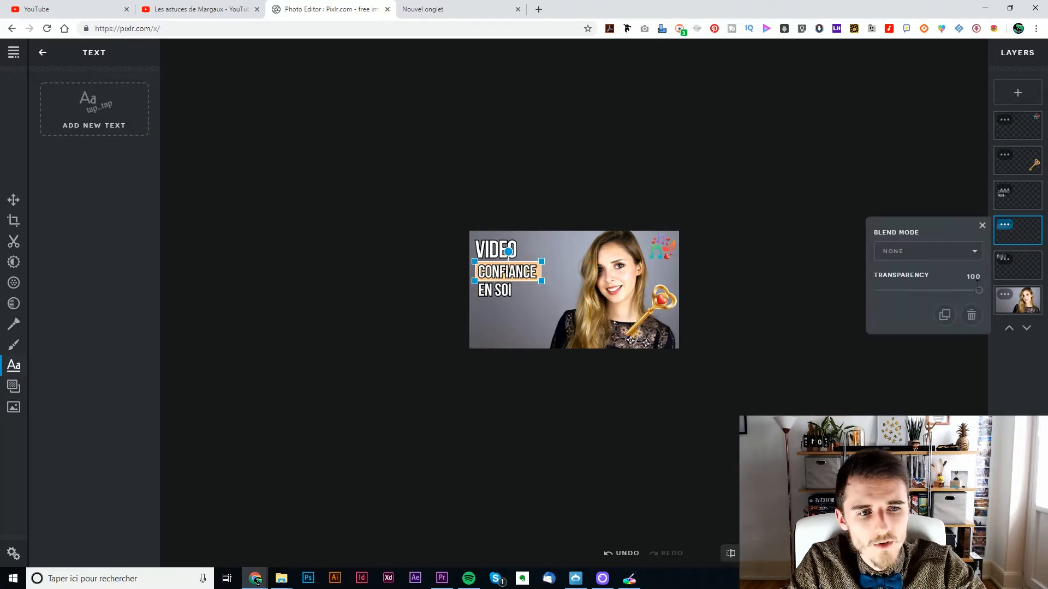
{"action": "left_click", "coordinate": [946, 317]}
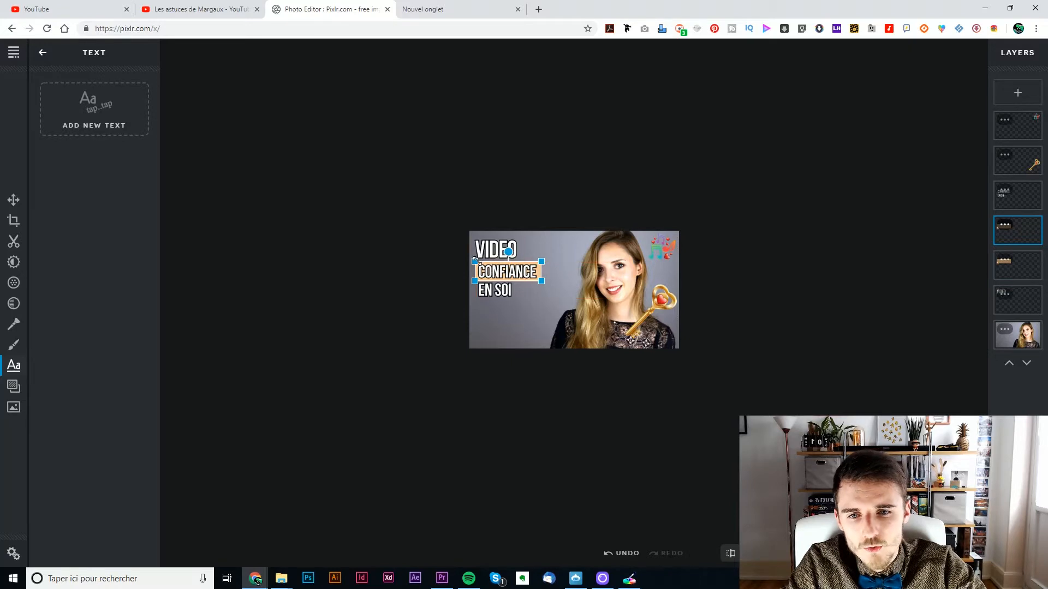
{"action": "scroll", "coordinate": [408, 298], "scroll_direction": "up", "scroll_amount": 3}
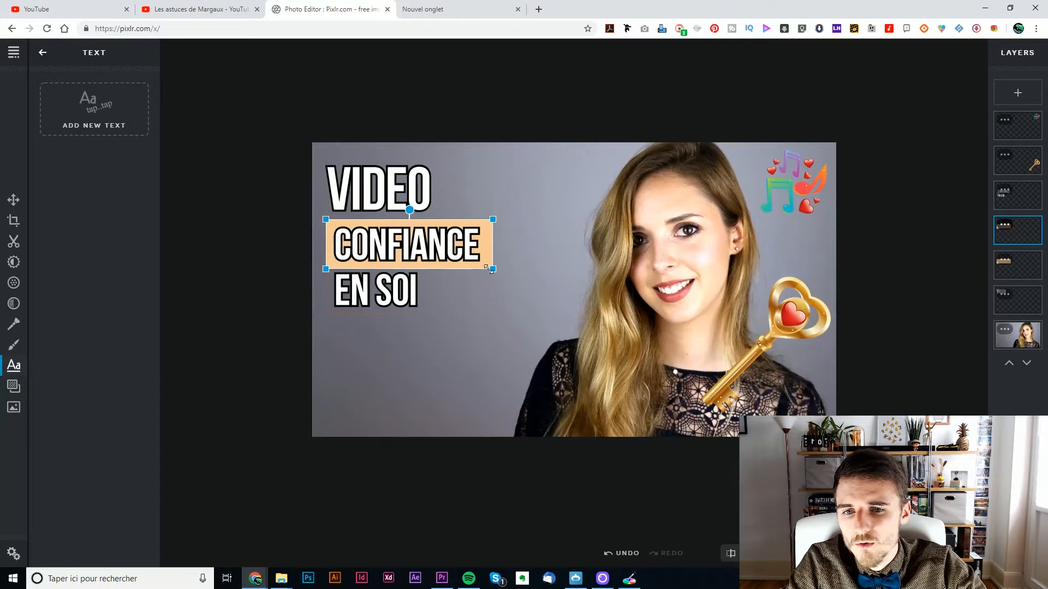
{"action": "left_click_drag", "start_coordinate": [491, 270], "coordinate": [426, 322]}
Narrow the "confiance en soi" text box so it ends just past the word CONFIANCE.
{"action": "left_click", "coordinate": [401, 271]}
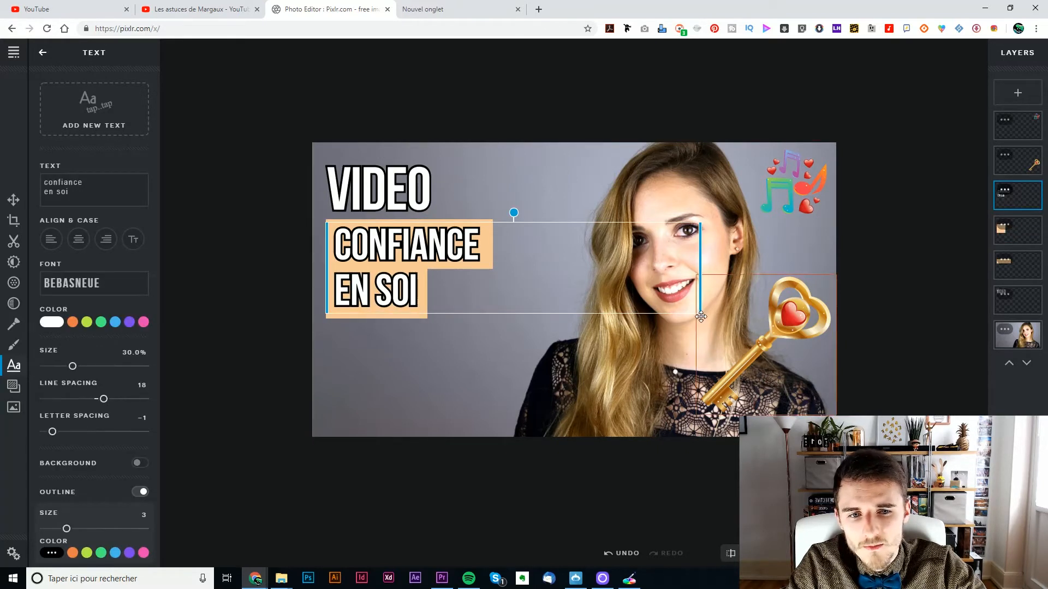
{"action": "left_click_drag", "start_coordinate": [694, 306], "coordinate": [505, 307]}
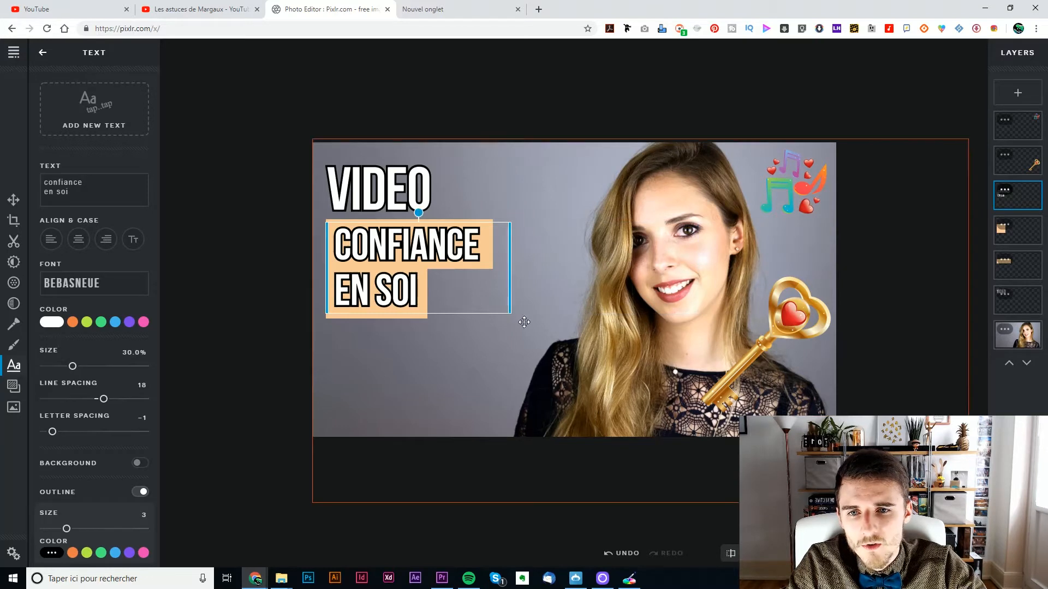
{"action": "left_click", "coordinate": [237, 270]}
{"action": "left_click", "coordinate": [361, 236]}
{"action": "mouse_move", "coordinate": [402, 239]}
{"action": "left_mouse_down"}
{"action": "mouse_move", "coordinate": [435, 272]}
{"action": "mouse_move", "coordinate": [411, 252]}
{"action": "left_mouse_up"}
{"action": "key", "text": "ctrl+z"}
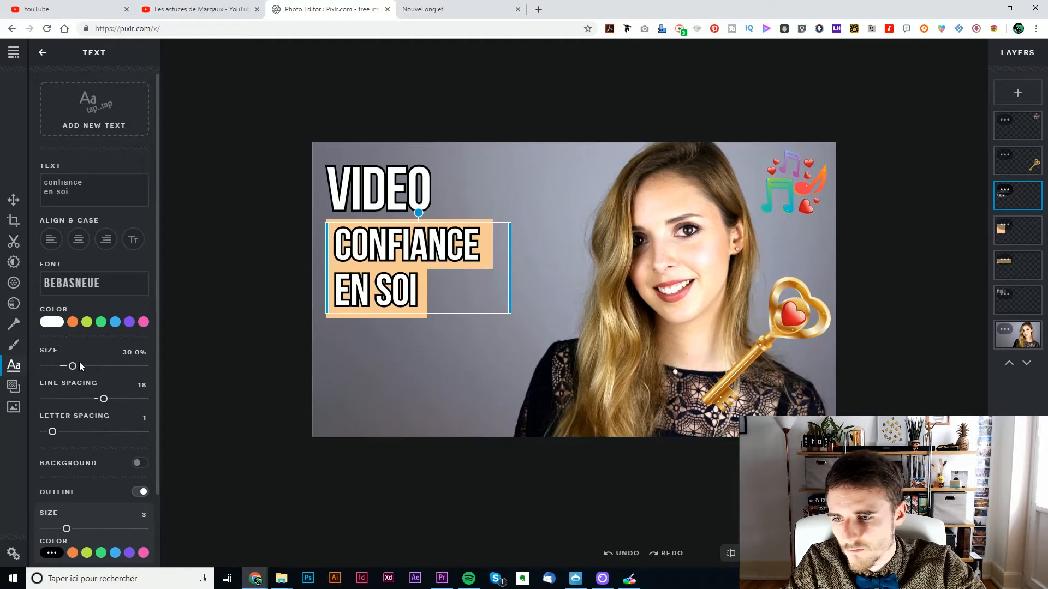
Enlarge the "confiance en soi" text, widen its text box, and resize both orange rectangles to fit behind CONFIANCE and EN SOI.
{"action": "left_click_drag", "start_coordinate": [79, 367], "coordinate": [80, 366]}
{"action": "left_click_drag", "start_coordinate": [508, 278], "coordinate": [561, 278]}
{"action": "left_click", "coordinate": [463, 224]}
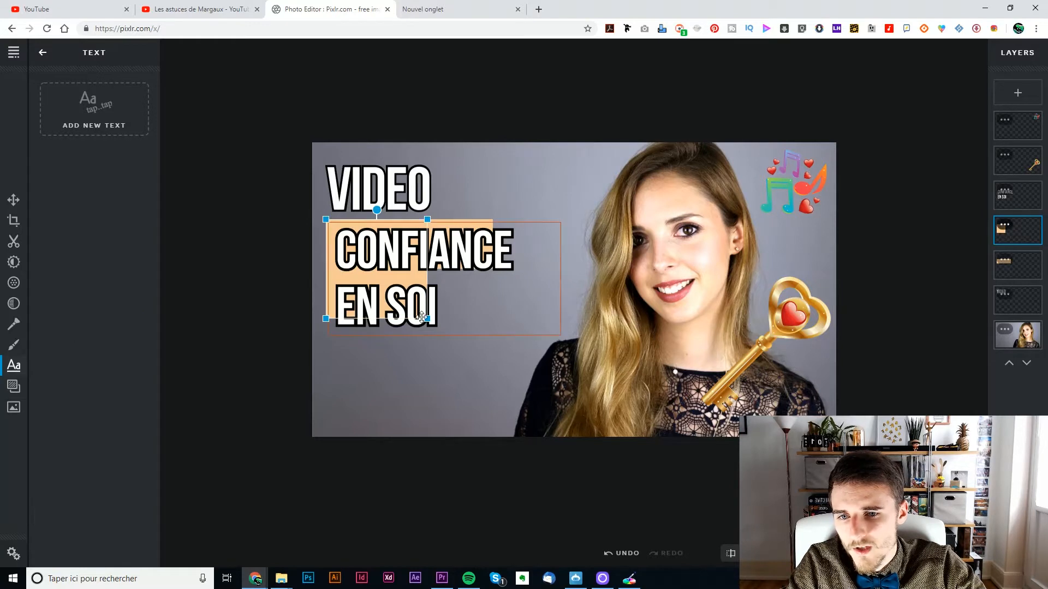
{"action": "left_click_drag", "start_coordinate": [431, 323], "coordinate": [456, 341]}
{"action": "left_click", "coordinate": [488, 221]}
{"action": "left_click_drag", "start_coordinate": [494, 270], "coordinate": [526, 281]}
Move the key sticker to the empty area beside and below EN SOI, and delete the music notes sticker.
{"action": "left_click_drag", "start_coordinate": [810, 335], "coordinate": [522, 350]}
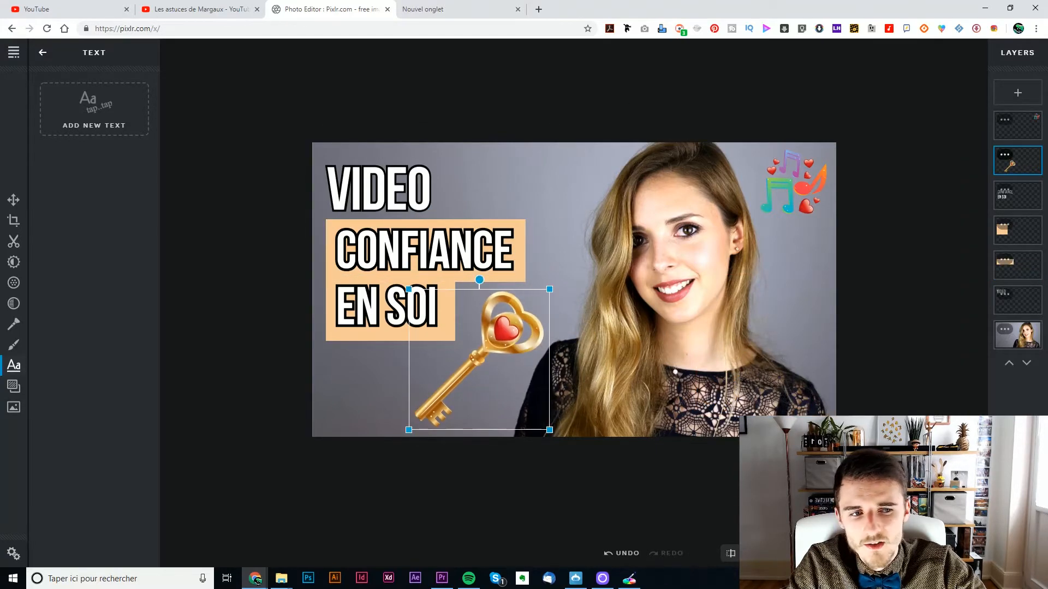
{"action": "scroll", "coordinate": [574, 290], "scroll_direction": "down", "scroll_amount": 4}
{"action": "left_click", "coordinate": [774, 401]}
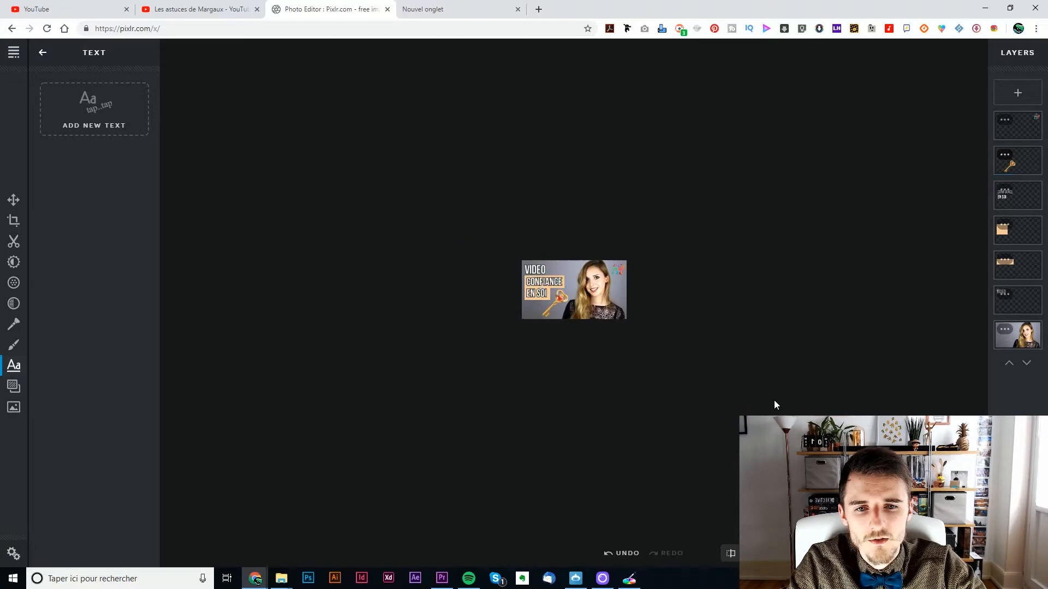
{"action": "scroll", "coordinate": [574, 290], "scroll_direction": "up", "scroll_amount": 1}
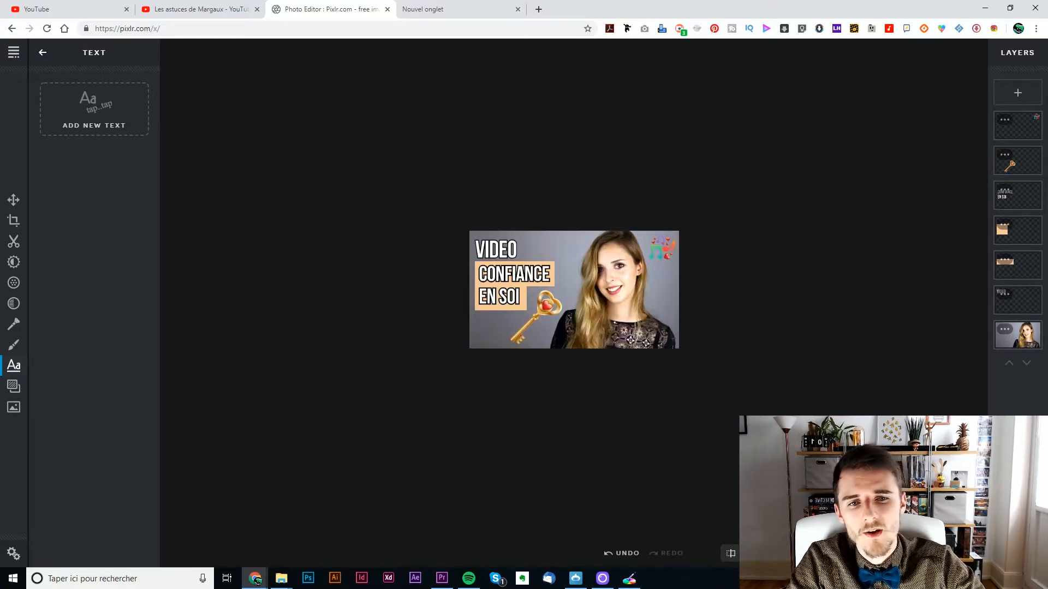
{"action": "left_click", "coordinate": [662, 248]}
{"action": "key", "text": "Delete"}
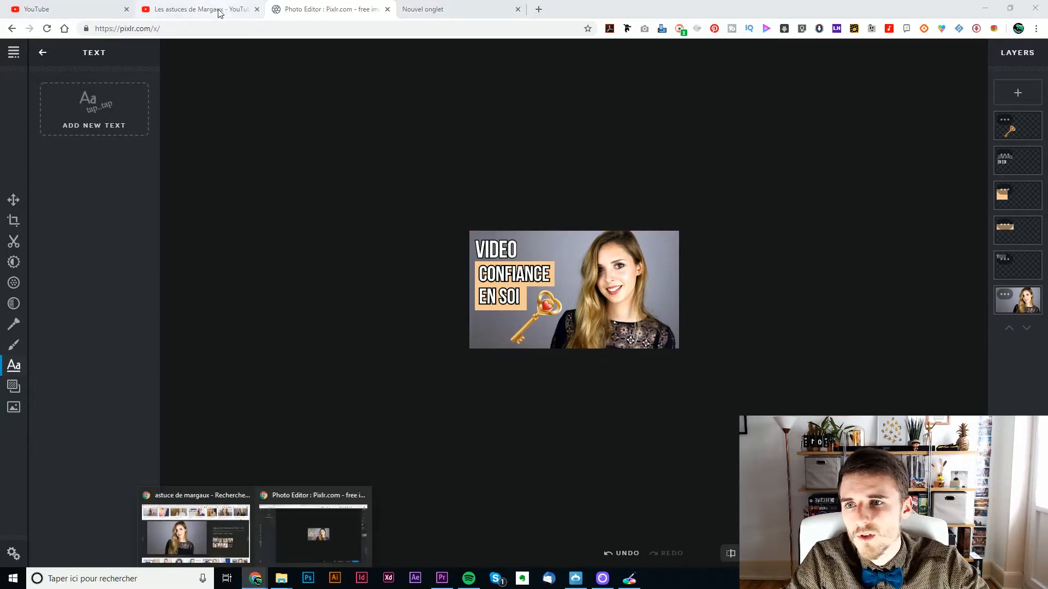
Switch to YouTube and examine the thumbnails of the trending videos (Tendances) for their use of text, arrows and emojis.
{"action": "left_click", "coordinate": [65, 9]}
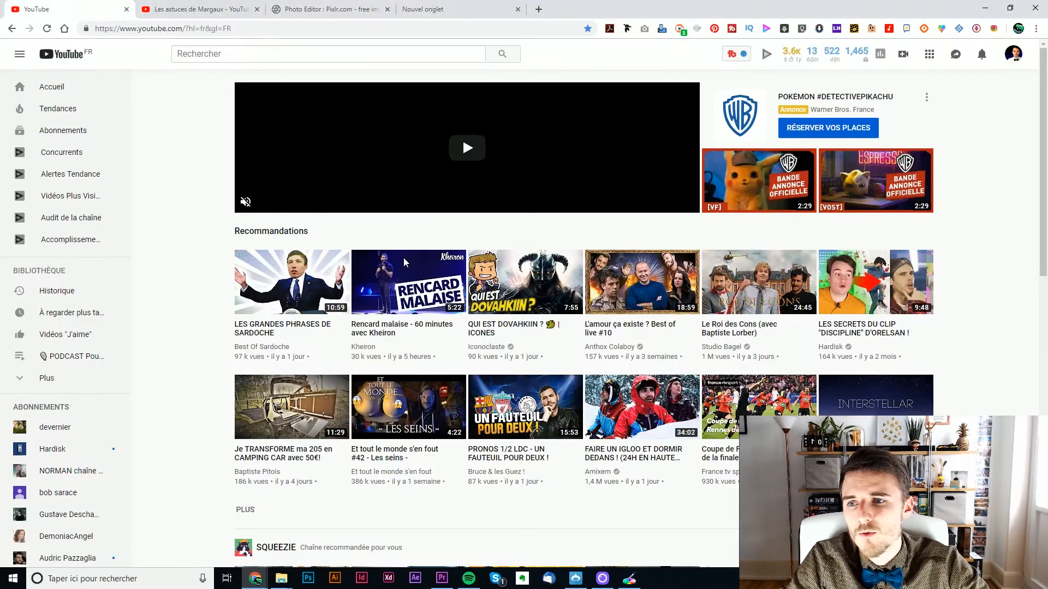
{"action": "left_click", "coordinate": [59, 105]}
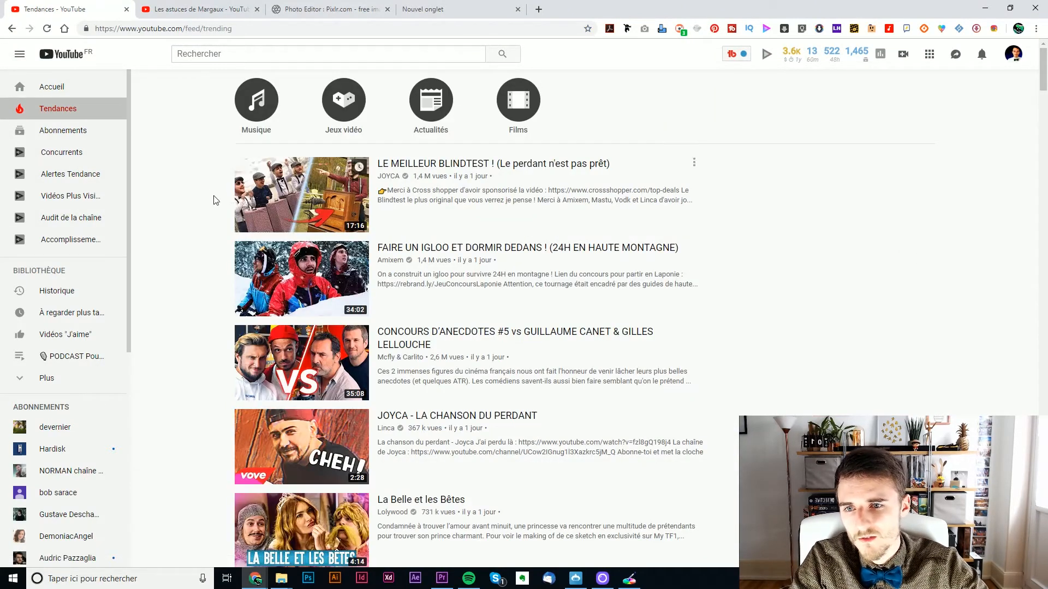
{"action": "scroll", "coordinate": [214, 199], "scroll_direction": "down", "scroll_amount": 7}
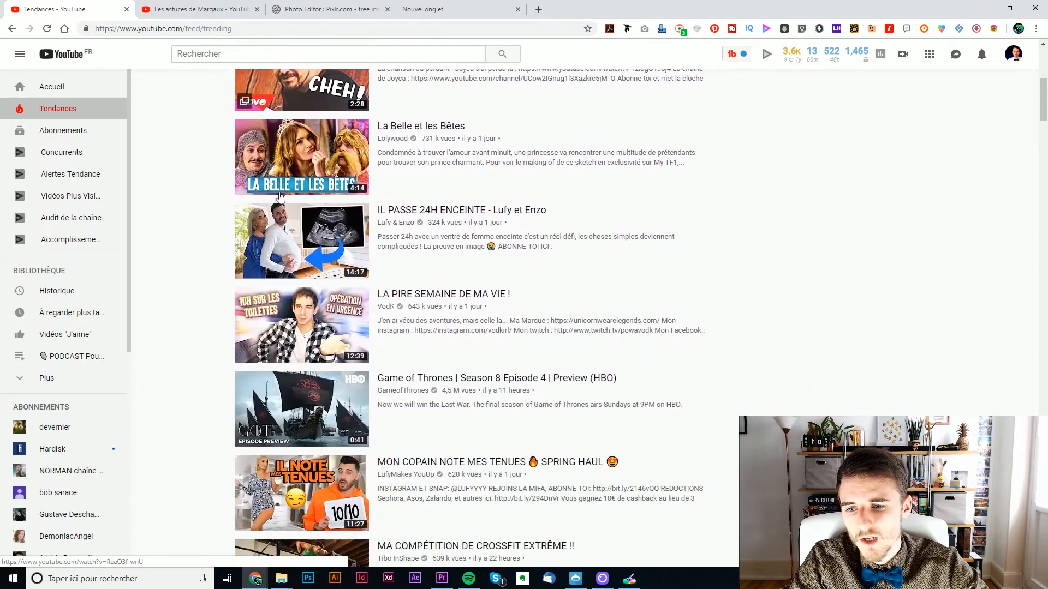
{"action": "scroll", "coordinate": [280, 196], "scroll_direction": "down", "scroll_amount": 3}
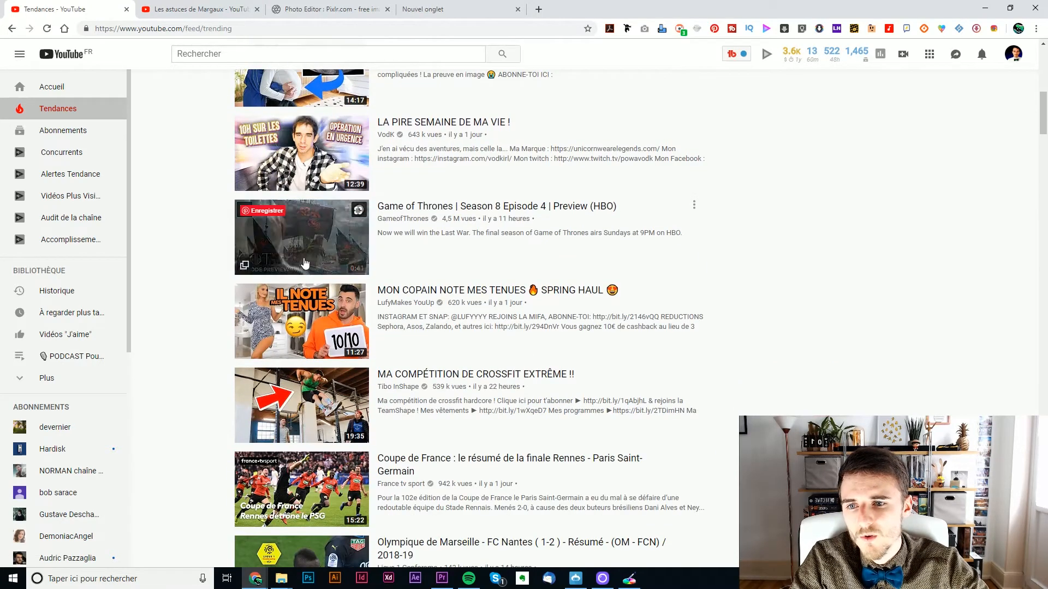
{"action": "scroll", "coordinate": [187, 338], "scroll_direction": "up", "scroll_amount": 5}
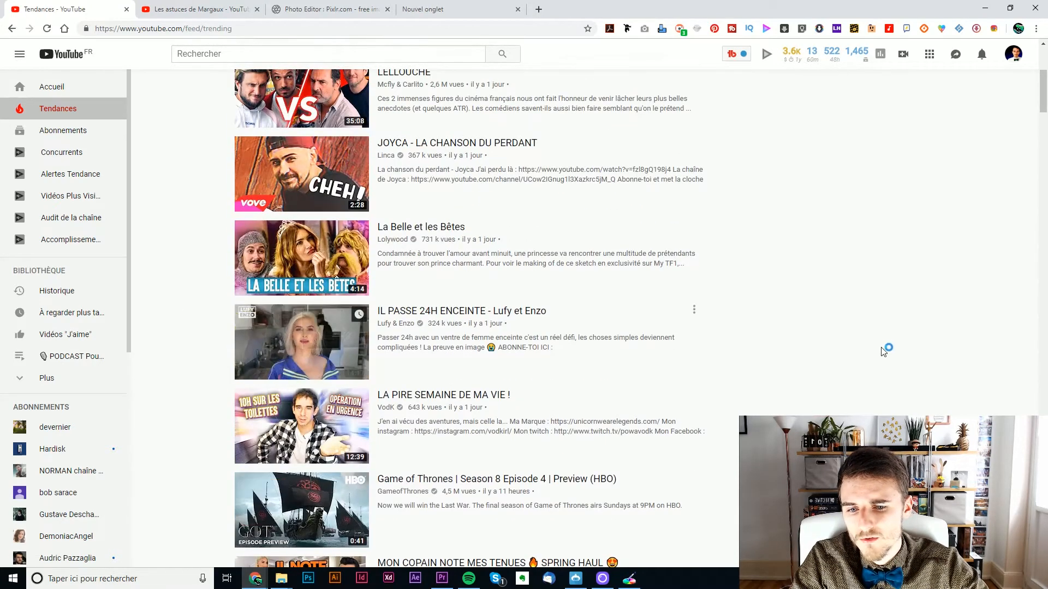
{"action": "scroll", "coordinate": [925, 355], "scroll_direction": "down", "scroll_amount": 1}
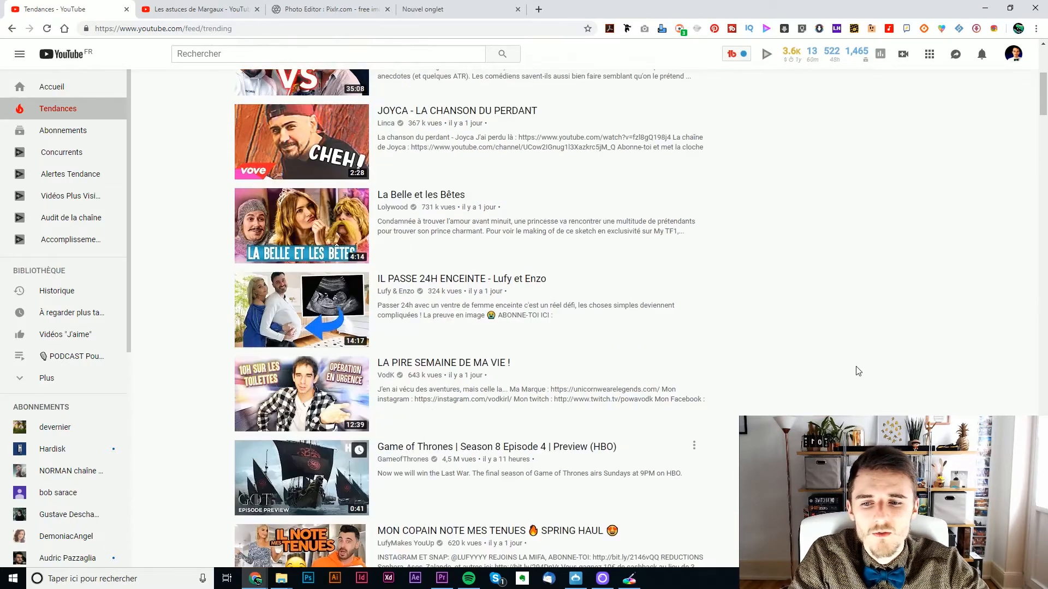
{"action": "scroll", "coordinate": [858, 371], "scroll_direction": "up", "scroll_amount": 1}
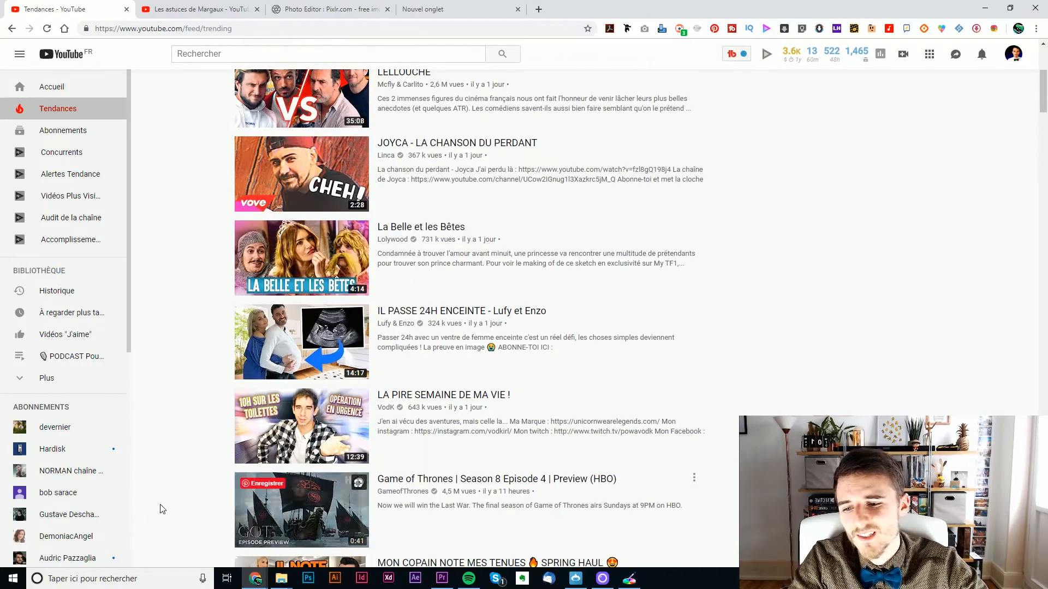
{"action": "scroll", "coordinate": [199, 410], "scroll_direction": "down", "scroll_amount": 1}
{"action": "scroll", "coordinate": [194, 397], "scroll_direction": "up", "scroll_amount": 5}
{"action": "scroll", "coordinate": [169, 435], "scroll_direction": "down", "scroll_amount": 6}
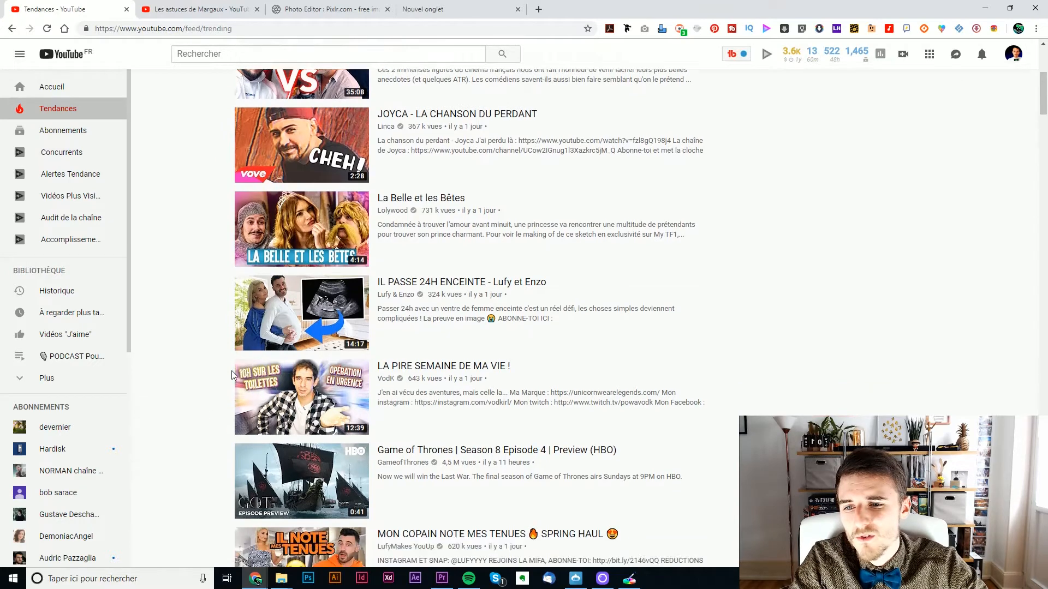
{"action": "scroll", "coordinate": [232, 375], "scroll_direction": "down", "scroll_amount": 6}
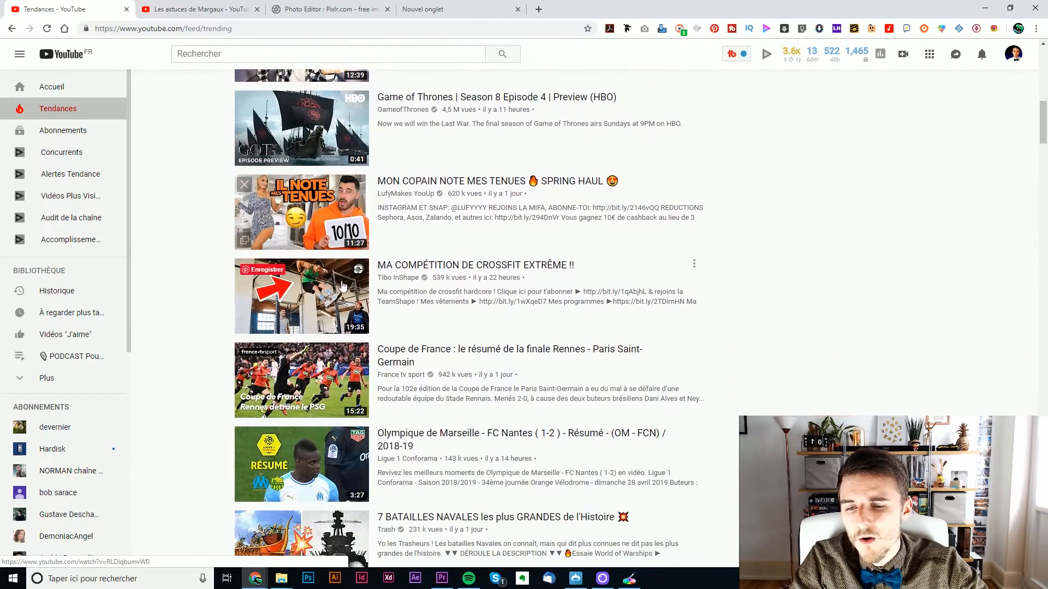
{"action": "scroll", "coordinate": [333, 273], "scroll_direction": "down", "scroll_amount": 2}
{"action": "scroll", "coordinate": [276, 198], "scroll_direction": "down", "scroll_amount": 3}
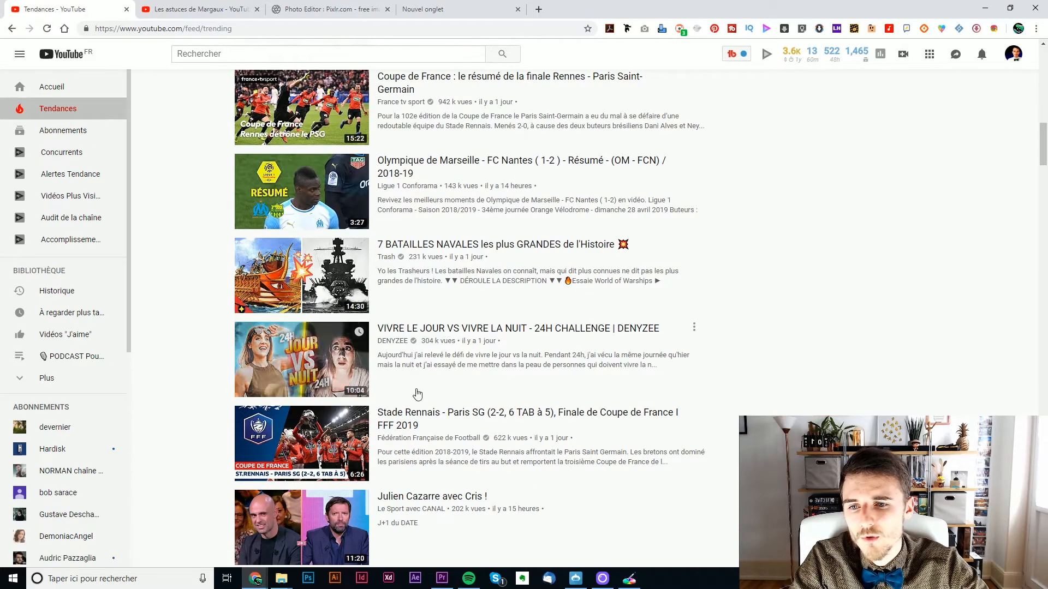
{"action": "scroll", "coordinate": [435, 325], "scroll_direction": "down", "scroll_amount": 2}
{"action": "scroll", "coordinate": [550, 462], "scroll_direction": "up", "scroll_amount": 5}
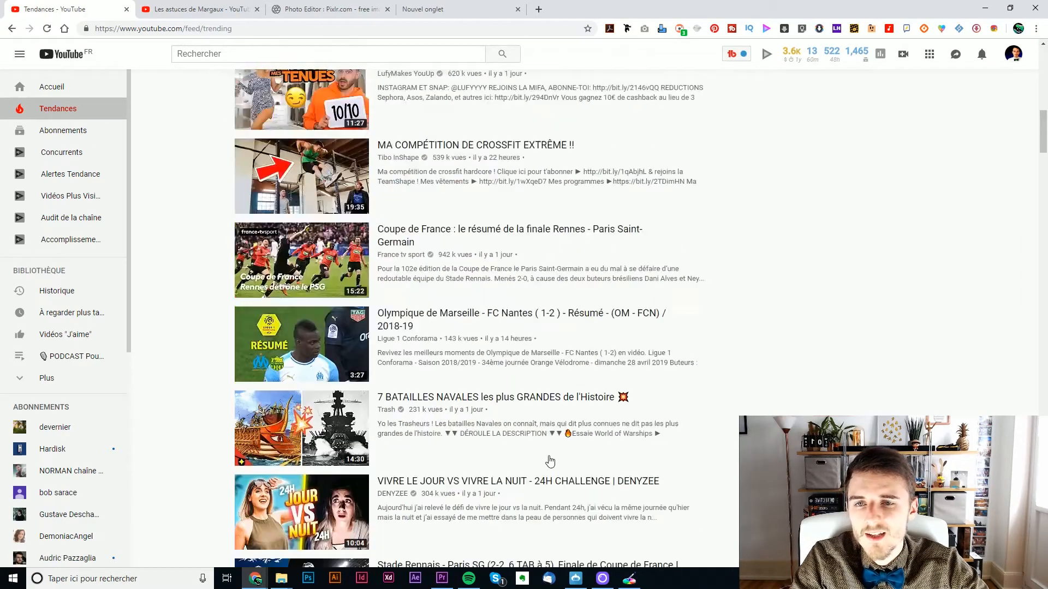
{"action": "scroll", "coordinate": [550, 462], "scroll_direction": "up", "scroll_amount": 1}
{"action": "scroll", "coordinate": [542, 460], "scroll_direction": "up", "scroll_amount": 6}
Switch back to Pixlr X and download the thumbnail as Vignette Margaux in JPG format at high quality, 1920 × 1080.
{"action": "left_click", "coordinate": [309, 7]}
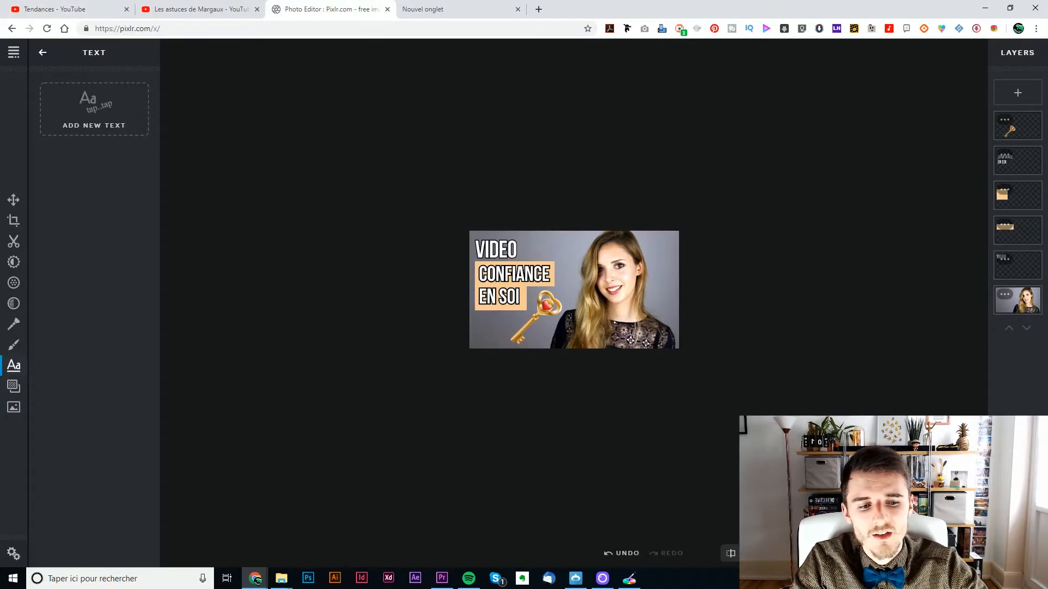
{"action": "key", "text": "ctrl+s"}
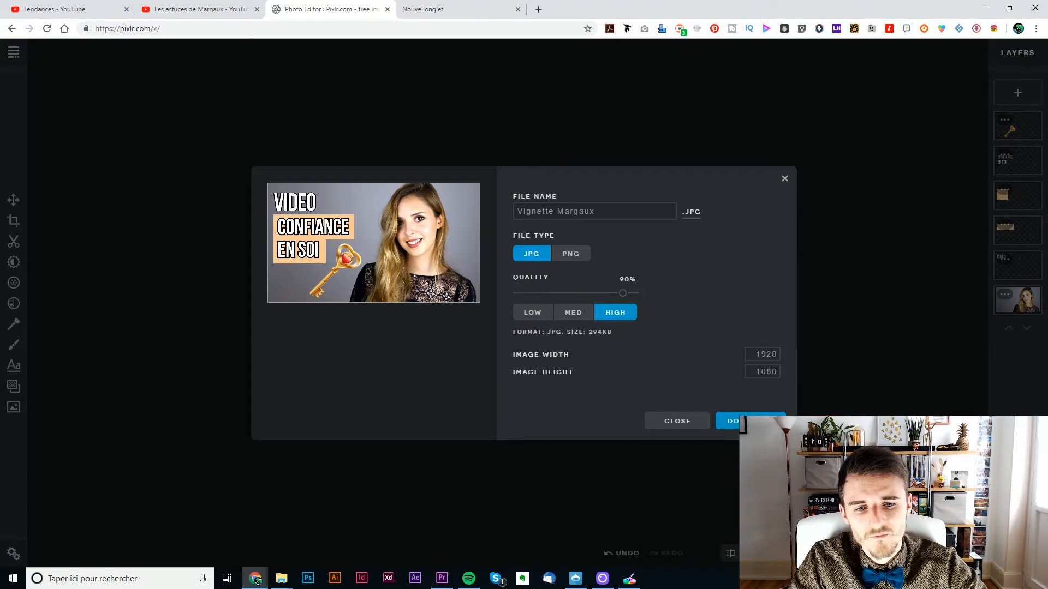
{"action": "left_click", "coordinate": [751, 421]}
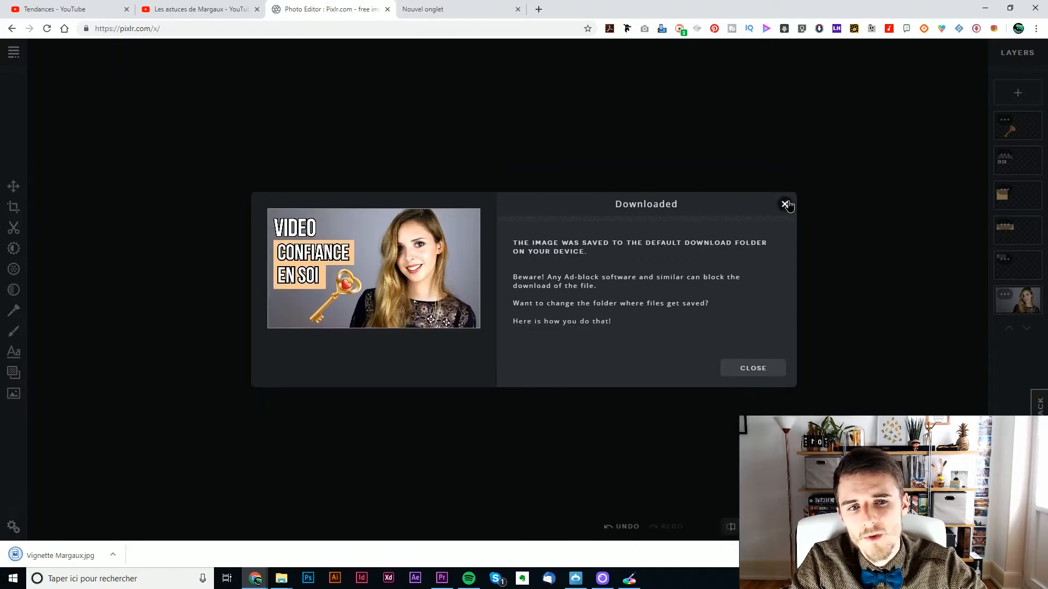
{"action": "left_click", "coordinate": [785, 204]}
{"action": "left_click", "coordinate": [60, 555]}
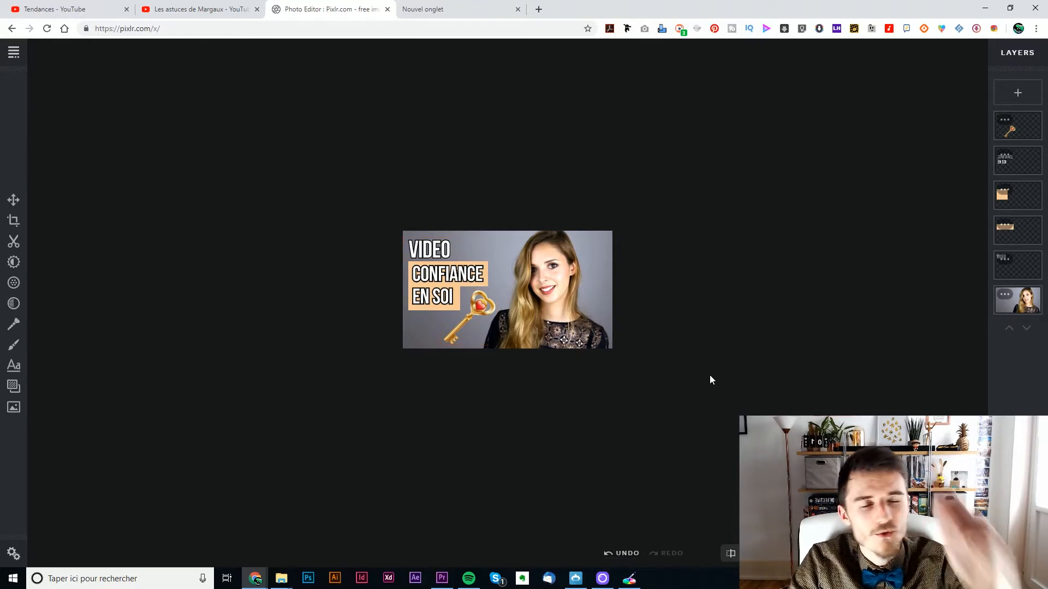
Open Canva in the empty browser tab and look over the design types on its home page.
{"action": "left_click", "coordinate": [437, 5]}
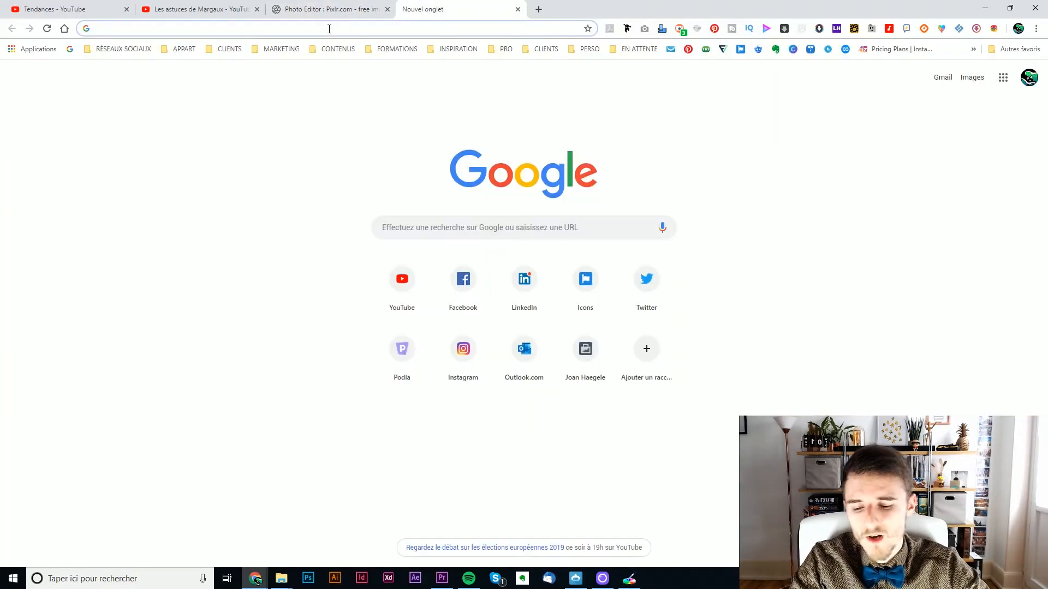
{"action": "type", "text": "can"}
{"action": "key", "text": "Return"}
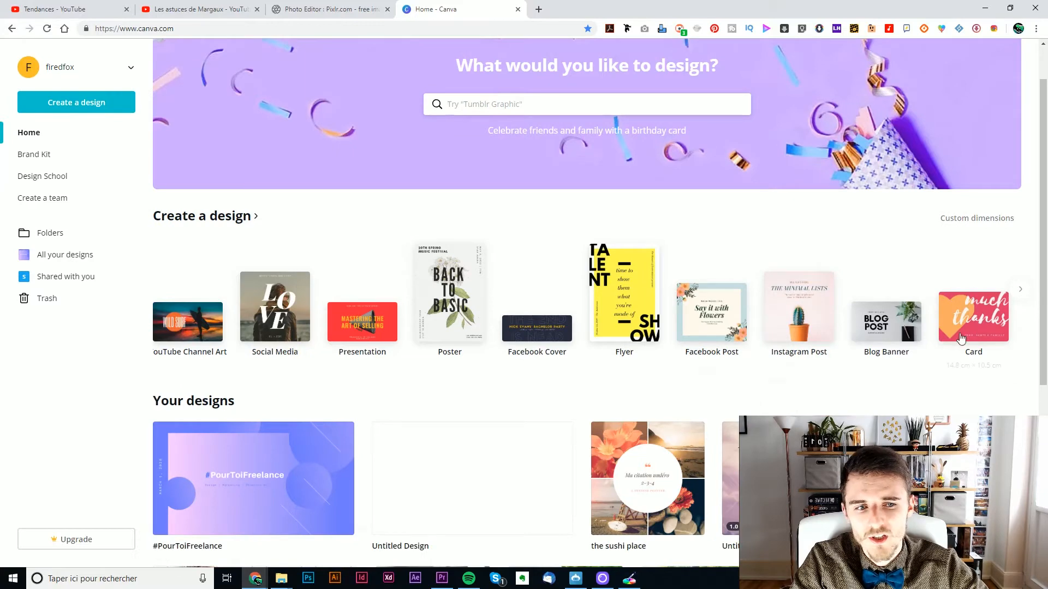
{"action": "scroll", "coordinate": [716, 227], "scroll_direction": "down", "scroll_amount": 6}
{"action": "scroll", "coordinate": [734, 413], "scroll_direction": "up", "scroll_amount": 6}
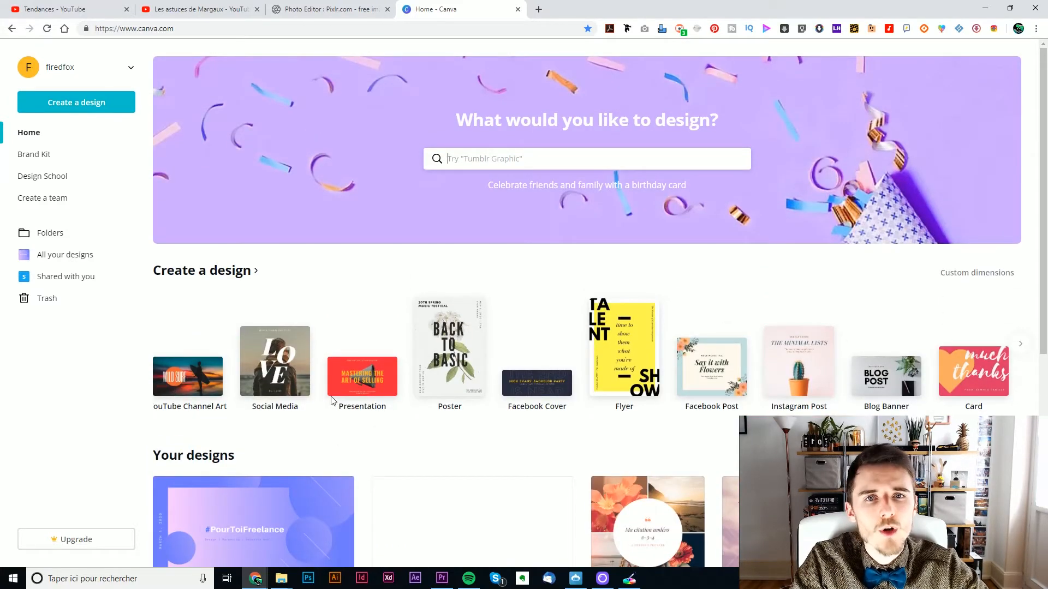
Create a new Canva design with custom dimensions of 1920 × 1080 px.
{"action": "left_click", "coordinate": [995, 284]}
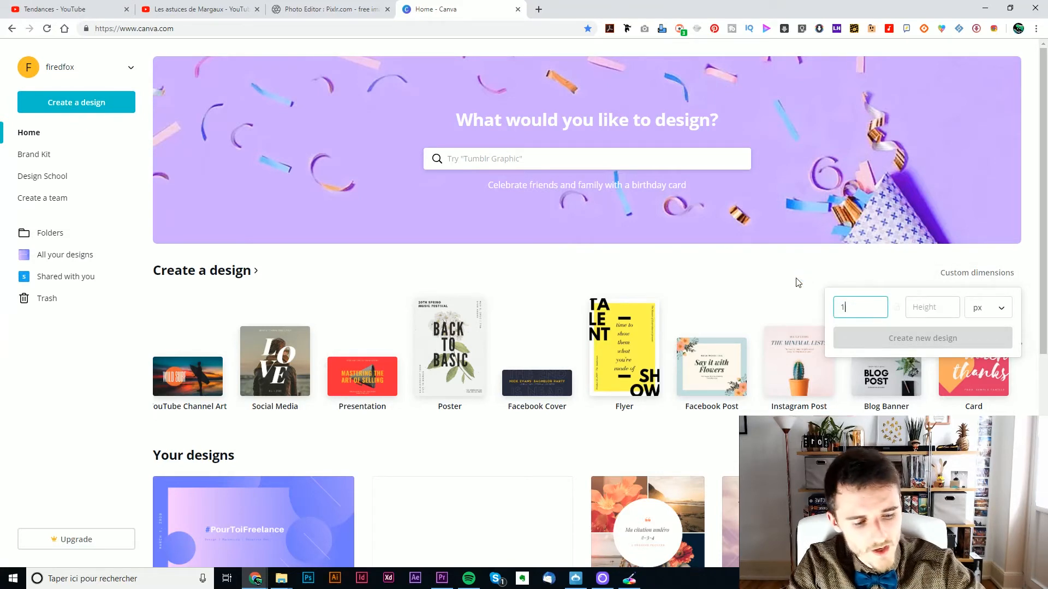
{"action": "key", "text": "Tab"}
{"action": "type", "text": "1080"}
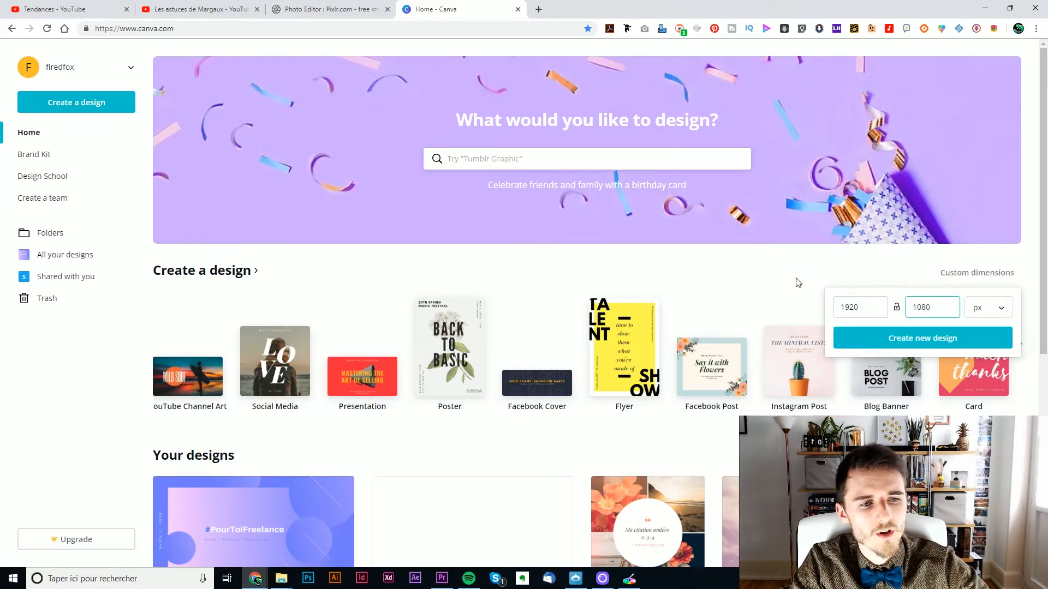
{"action": "left_click", "coordinate": [934, 337]}
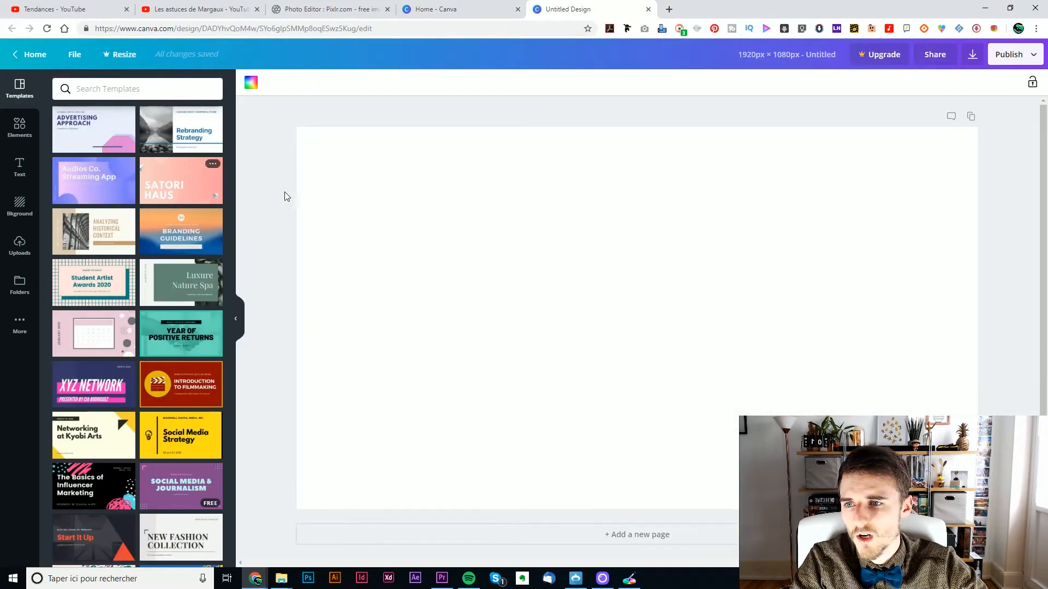
Find the Biodiversity Presentation template and apply its bear cover page to the blank design.
{"action": "scroll", "coordinate": [179, 207], "scroll_direction": "down", "scroll_amount": 15}
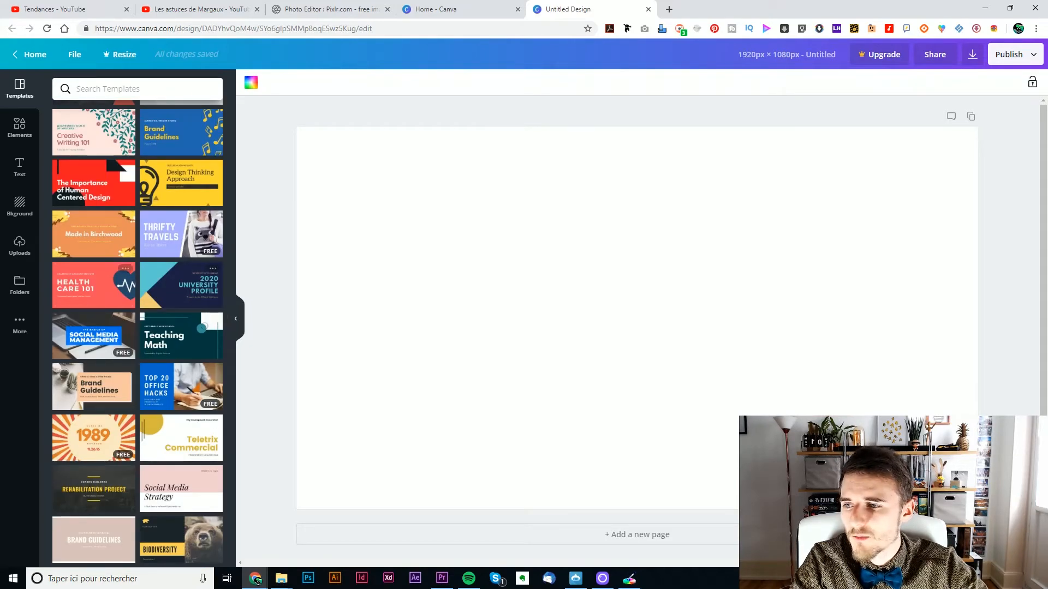
{"action": "scroll", "coordinate": [173, 421], "scroll_direction": "down", "scroll_amount": 2}
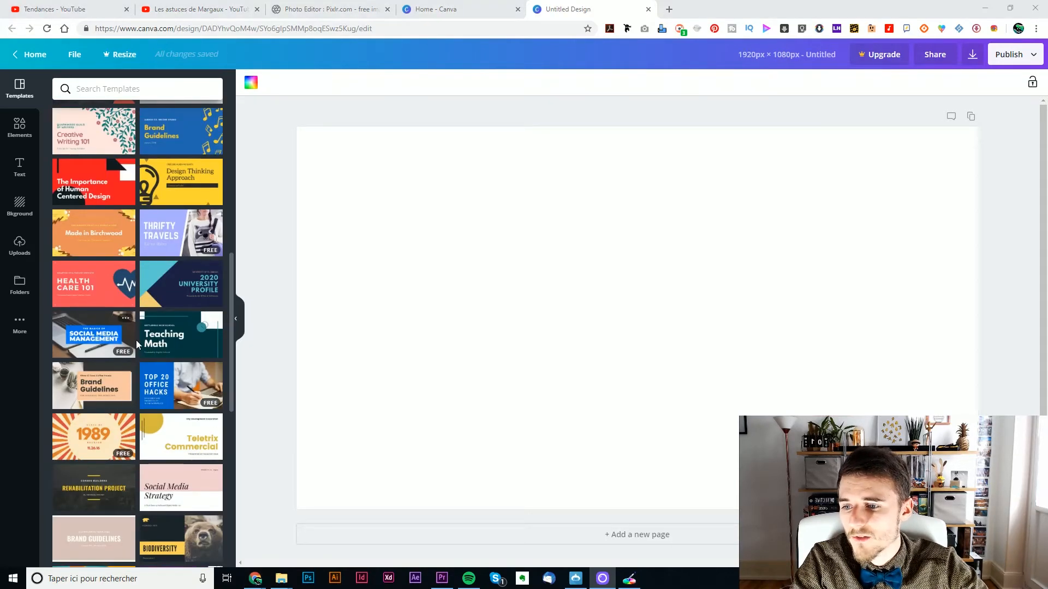
{"action": "scroll", "coordinate": [172, 421], "scroll_direction": "down", "scroll_amount": 3}
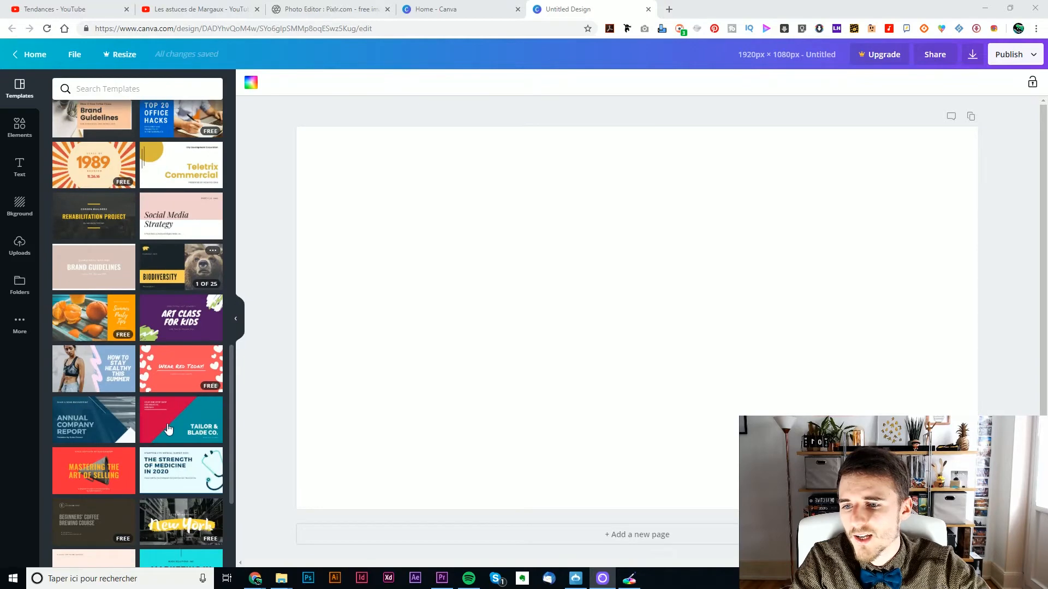
{"action": "left_click", "coordinate": [180, 266]}
{"action": "left_click", "coordinate": [82, 159]}
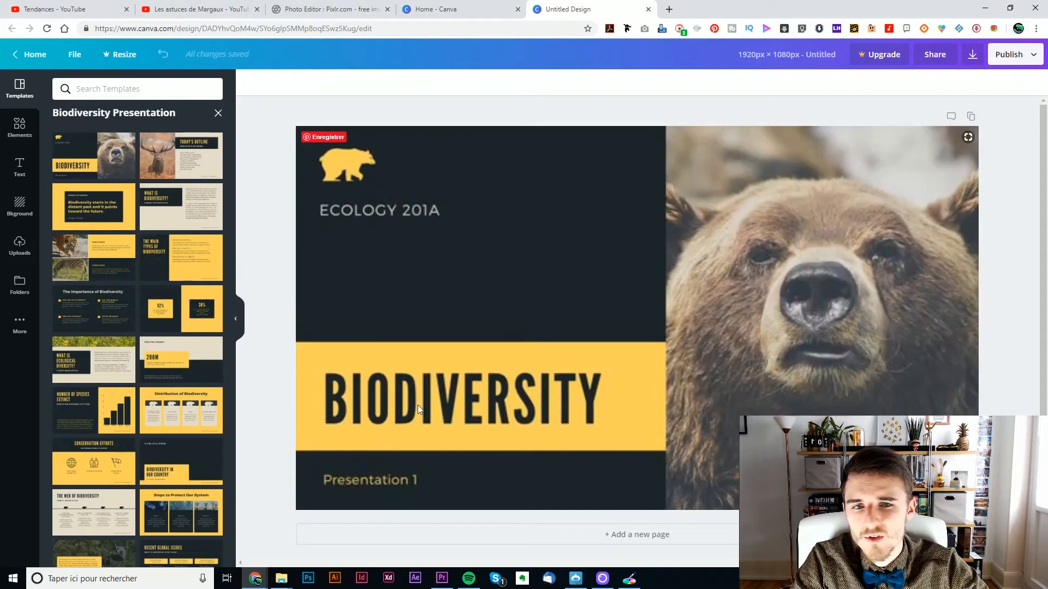
Look at Canva's background, text and element libraries, leave the design, and switch back to the thumbnail in Pixlr X.
{"action": "left_click", "coordinate": [20, 206]}
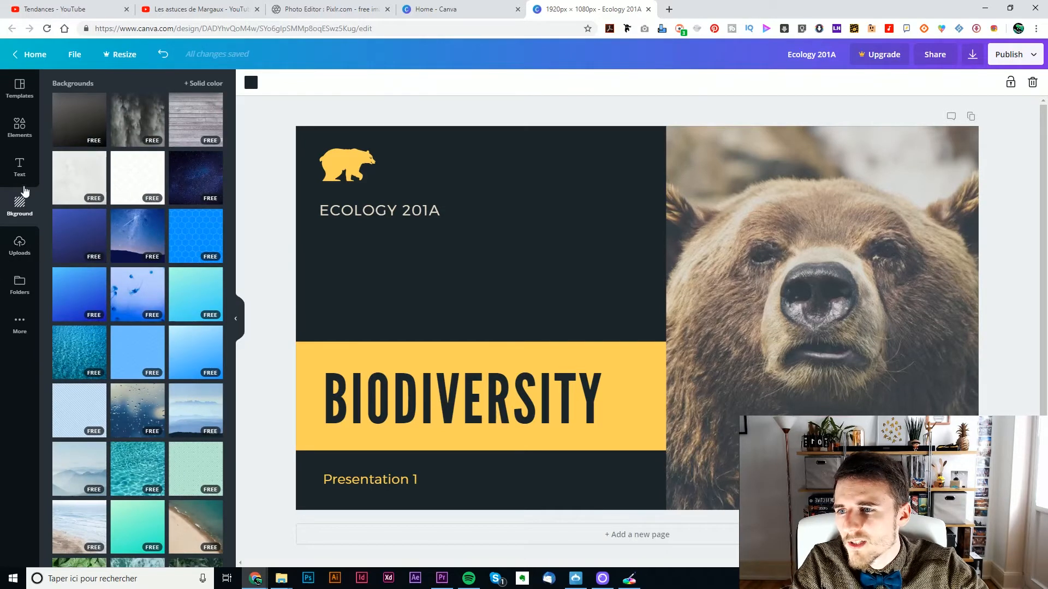
{"action": "left_click", "coordinate": [20, 167]}
{"action": "left_click", "coordinate": [19, 127]}
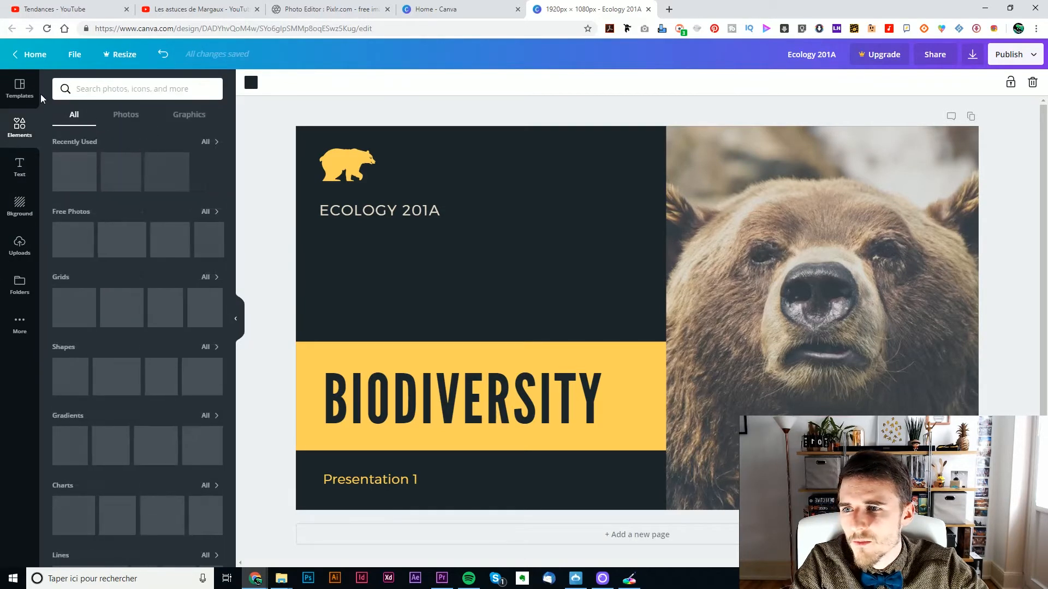
{"action": "left_click", "coordinate": [31, 54]}
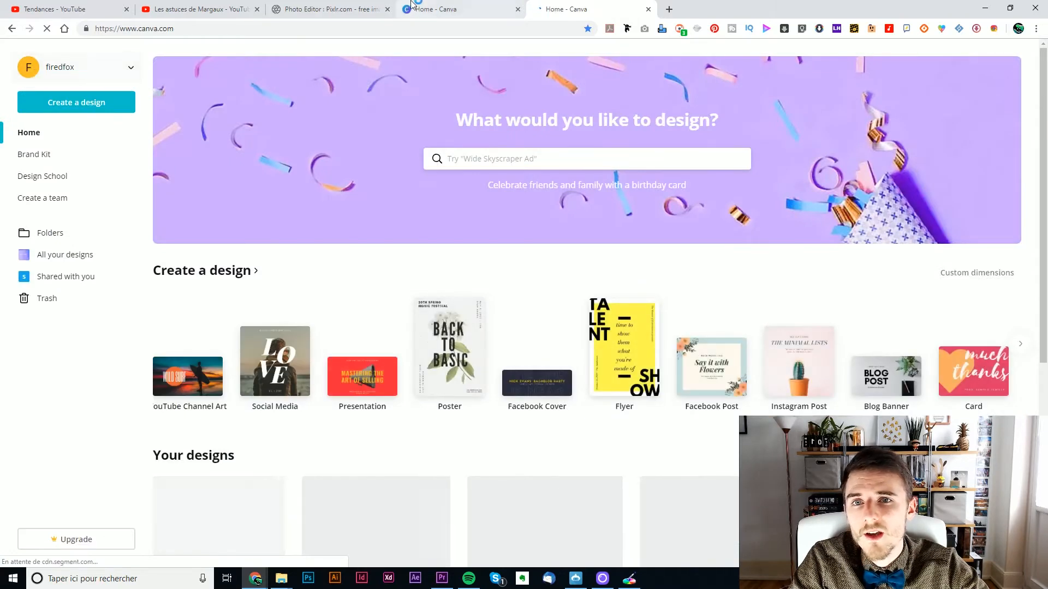
{"action": "left_click", "coordinate": [333, 9]}
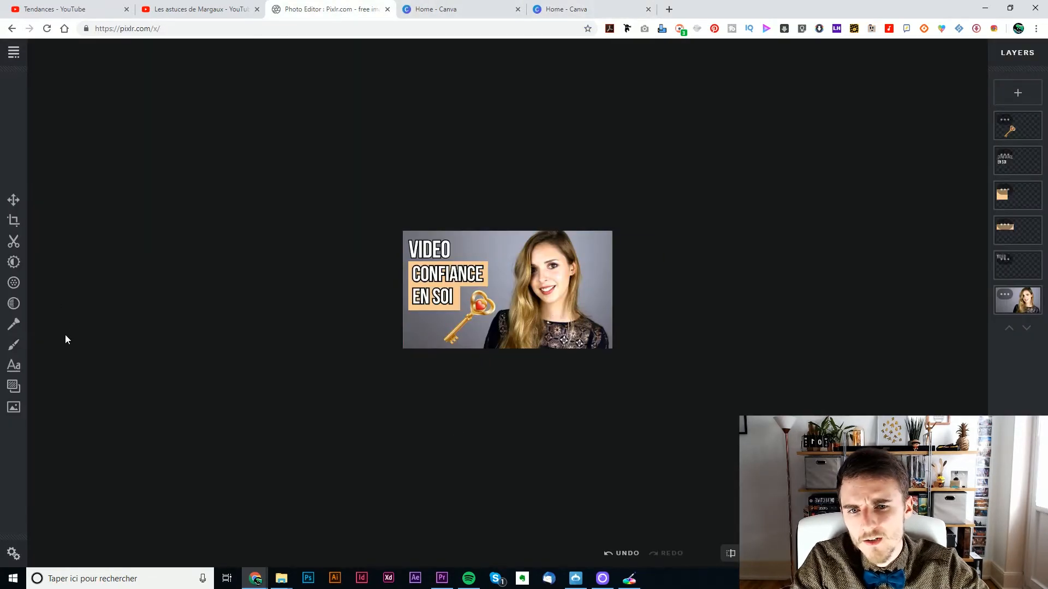
Switch back to the Canva home page and create another custom-size design of 1920 × 1080 px.
{"action": "left_click", "coordinate": [576, 8]}
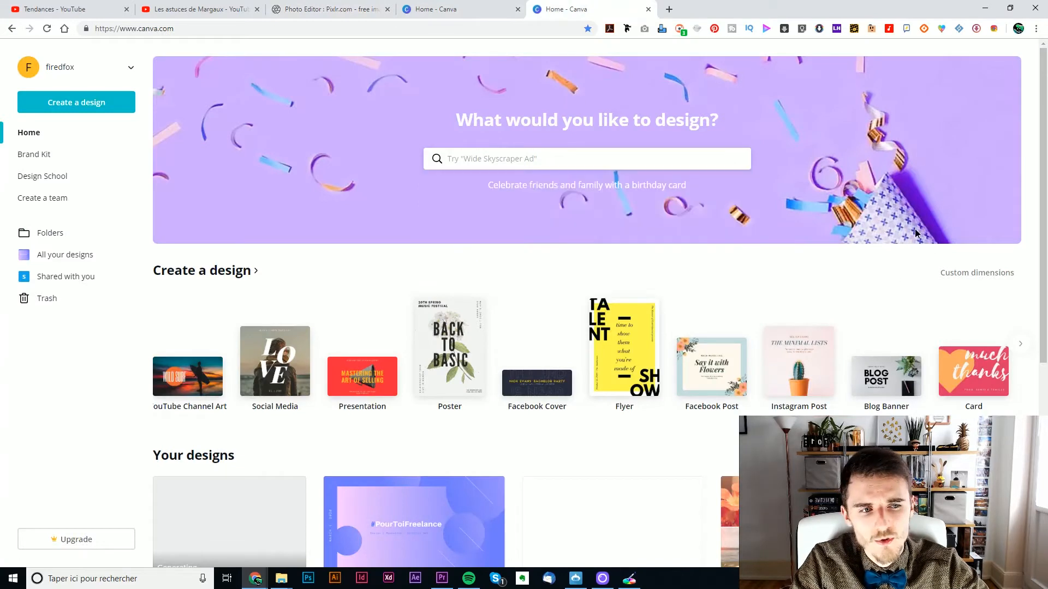
{"action": "left_click", "coordinate": [955, 278]}
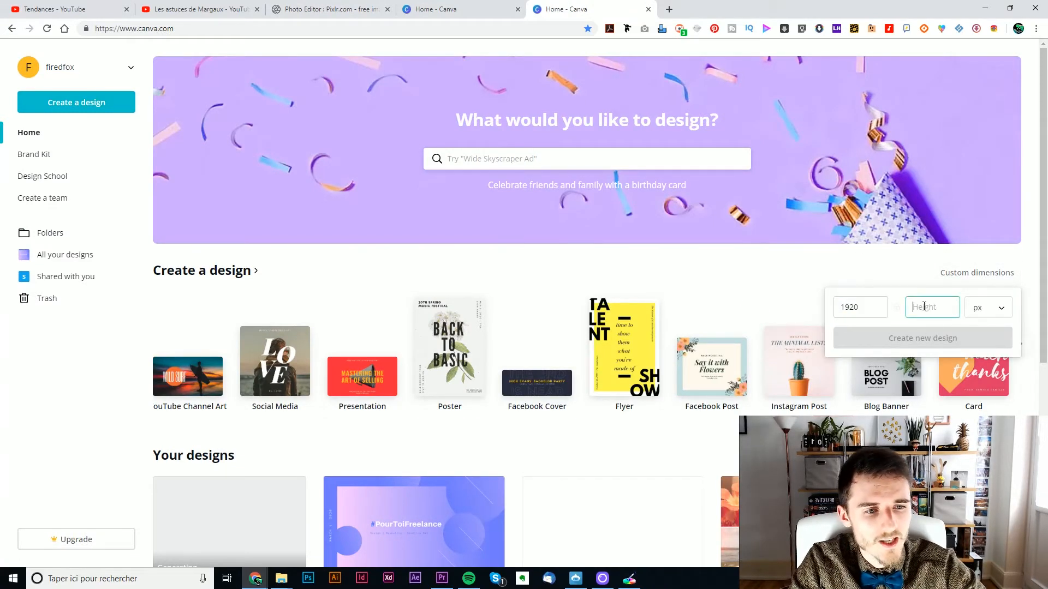
{"action": "type", "text": "1080"}
{"action": "left_click", "coordinate": [928, 337]}
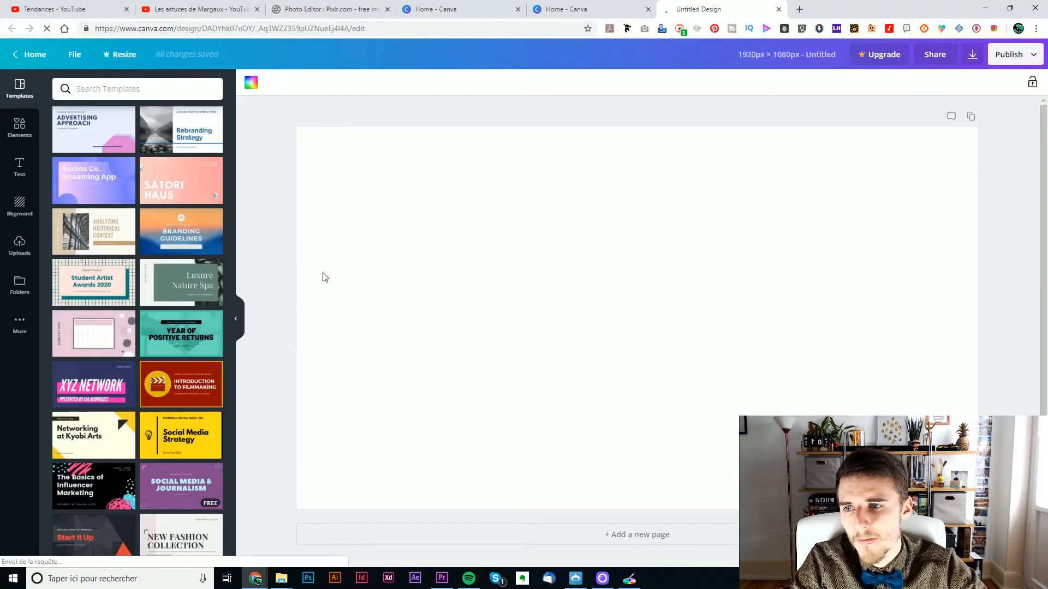
Apply the Rebranding Strategy cover page from the Blue Effective Marketing Presentation template to the blank design.
{"action": "left_click", "coordinate": [198, 134]}
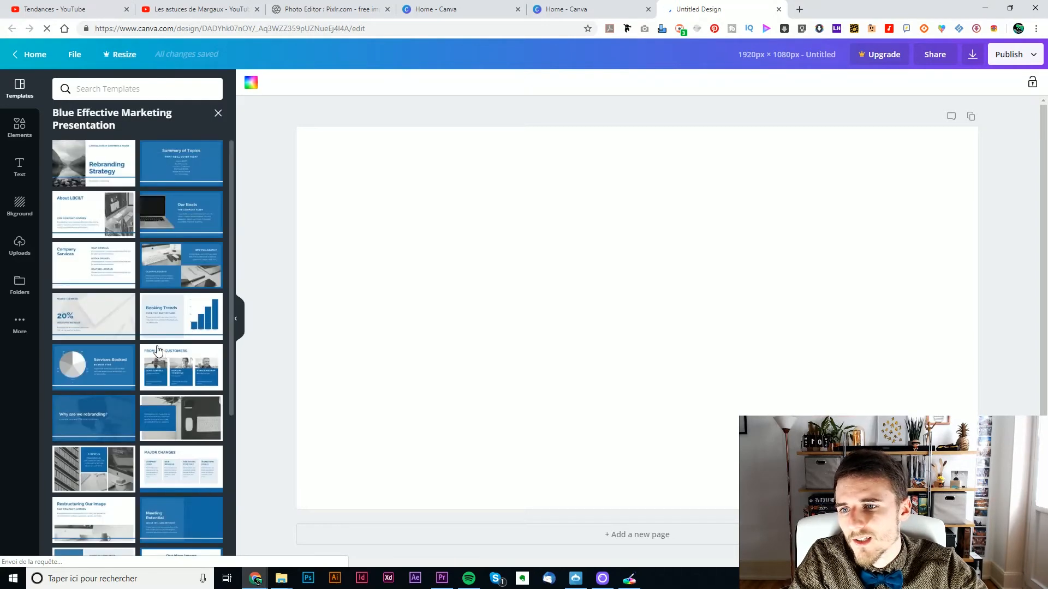
{"action": "left_click", "coordinate": [83, 167]}
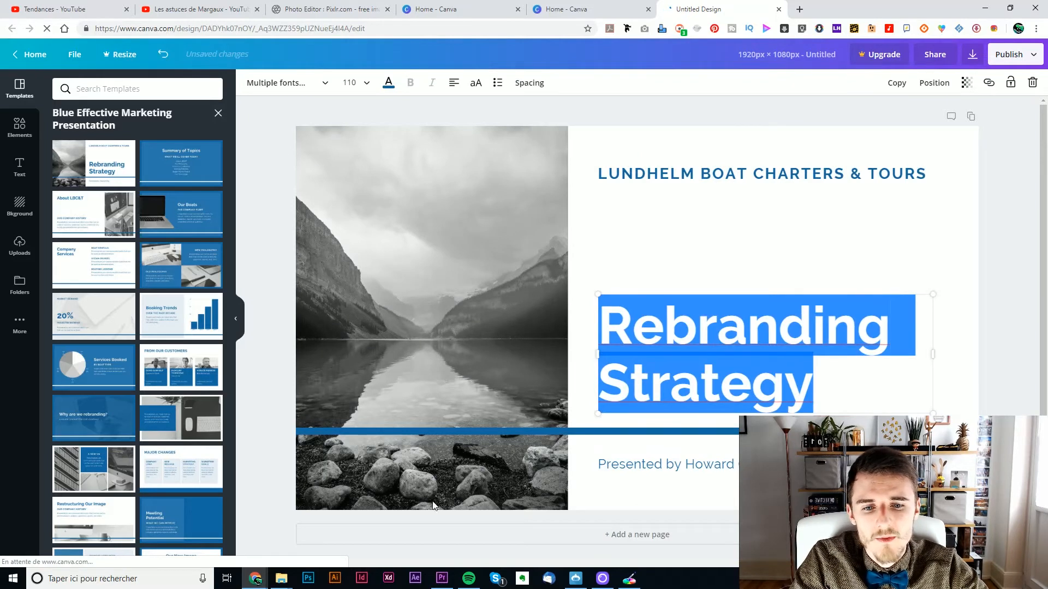
{"action": "left_click", "coordinate": [994, 254]}
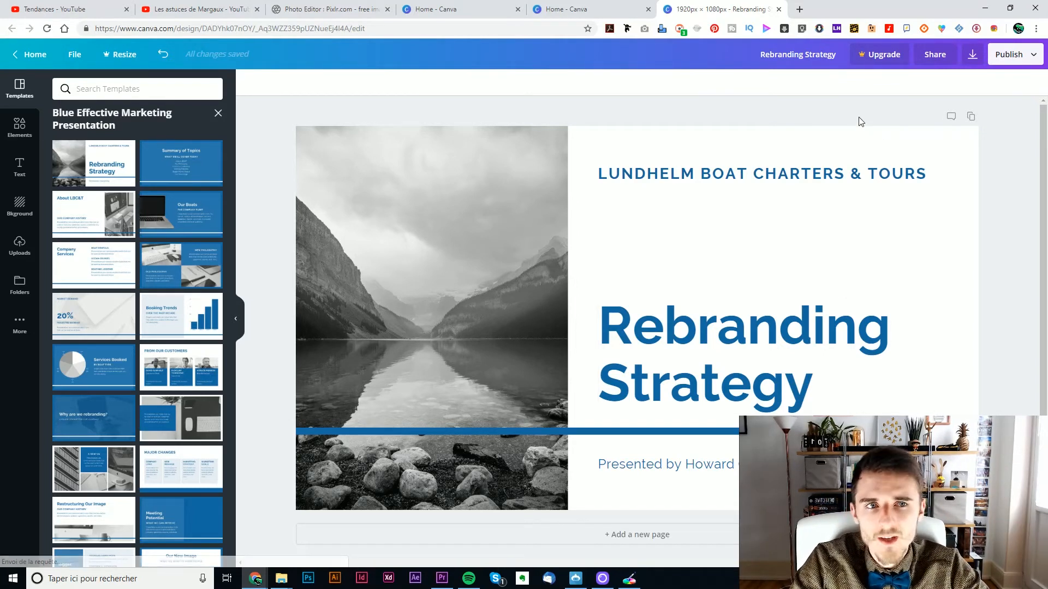
Search Google for gimp in a new browser tab and examine an image result showing the GIMP 2.10 toolbox.
{"action": "left_click", "coordinate": [800, 9]}
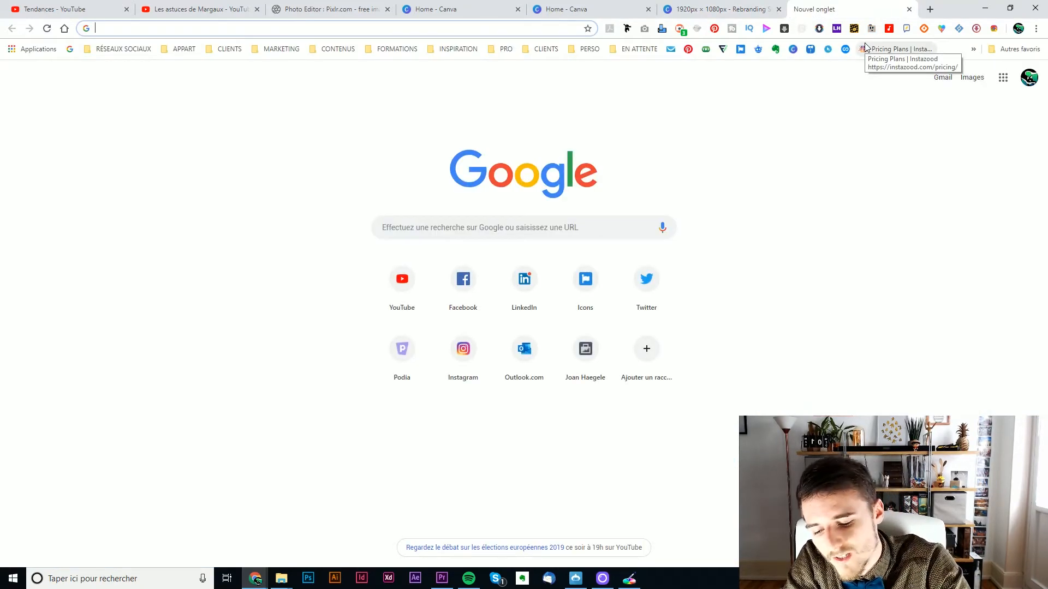
{"action": "type", "text": "gimp"}
{"action": "key", "text": "Return"}
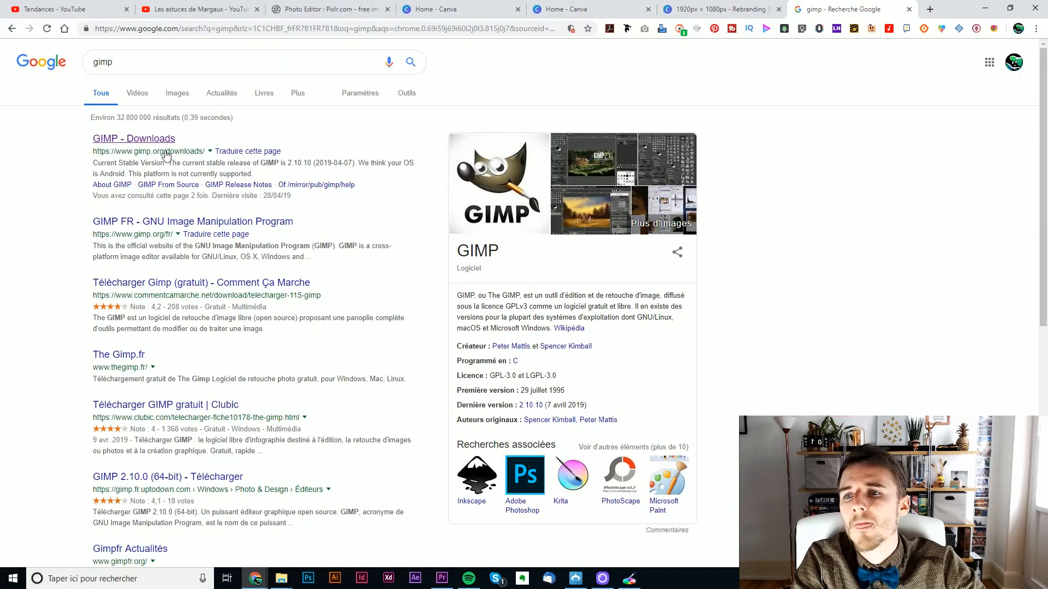
{"action": "left_click", "coordinate": [178, 93]}
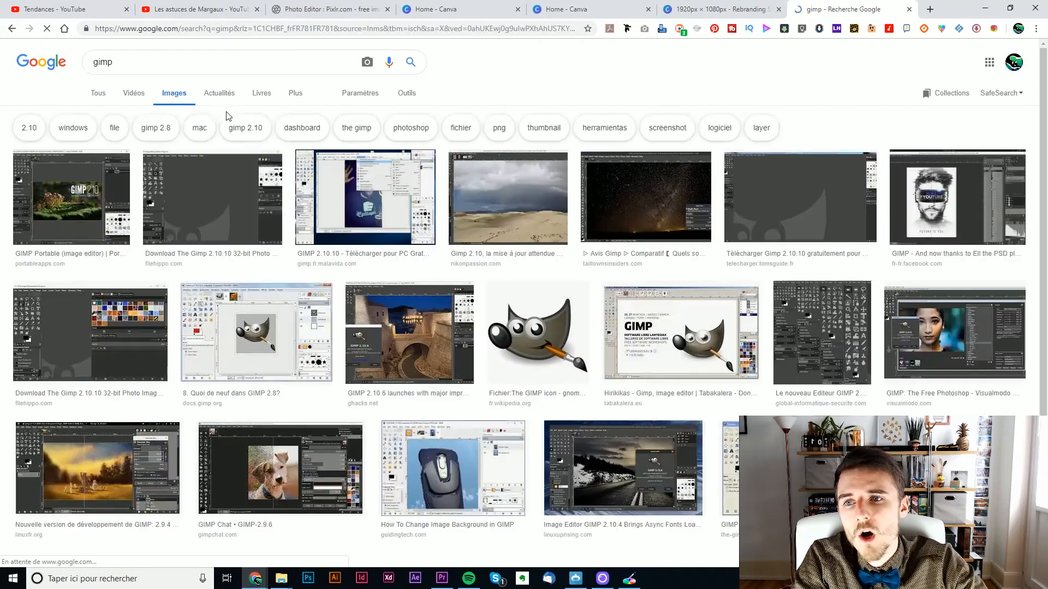
{"action": "left_click", "coordinate": [834, 331]}
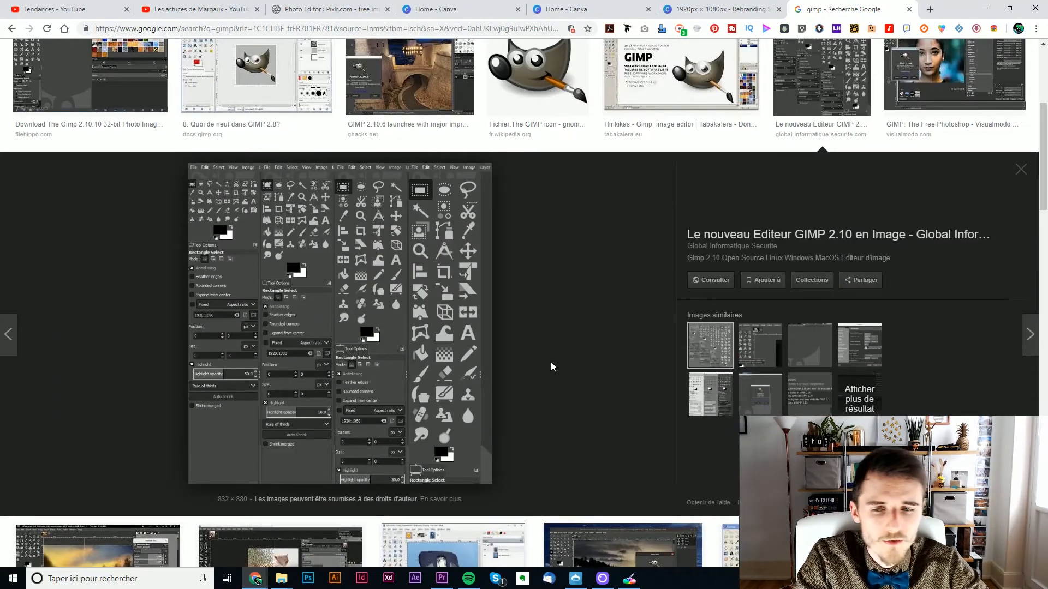
{"action": "scroll", "coordinate": [588, 343], "scroll_direction": "down", "scroll_amount": 2}
{"action": "scroll", "coordinate": [601, 382], "scroll_direction": "up", "scroll_amount": 2}
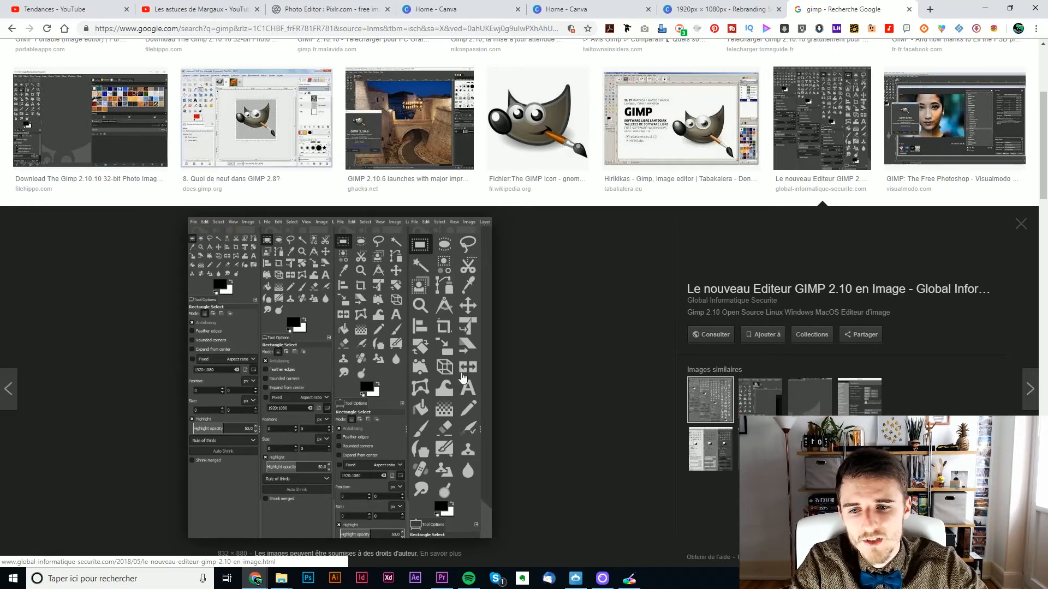
Search Google for photoshop, show all result types, and open Adobe's official Photoshop site.
{"action": "scroll", "coordinate": [539, 360], "scroll_direction": "up", "scroll_amount": 4}
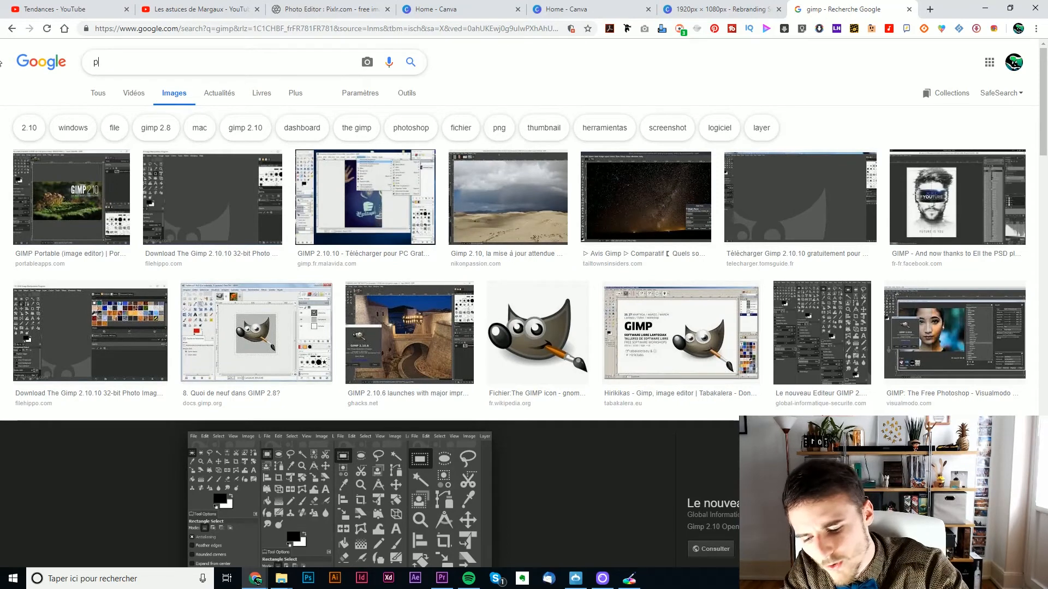
{"action": "type", "text": "hotoshop"}
{"action": "key", "text": "Return"}
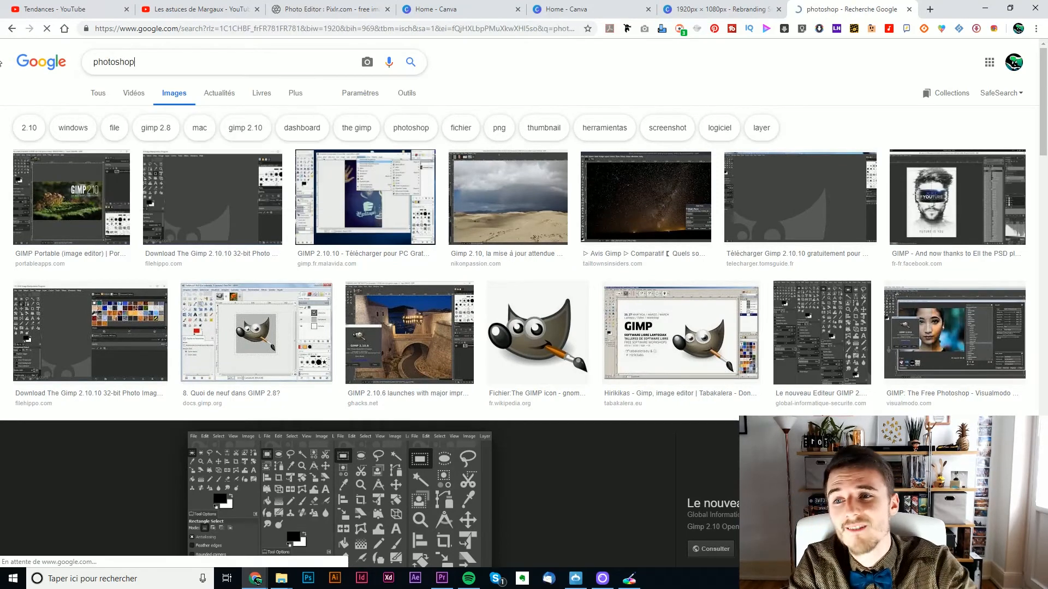
{"action": "left_click", "coordinate": [99, 95]}
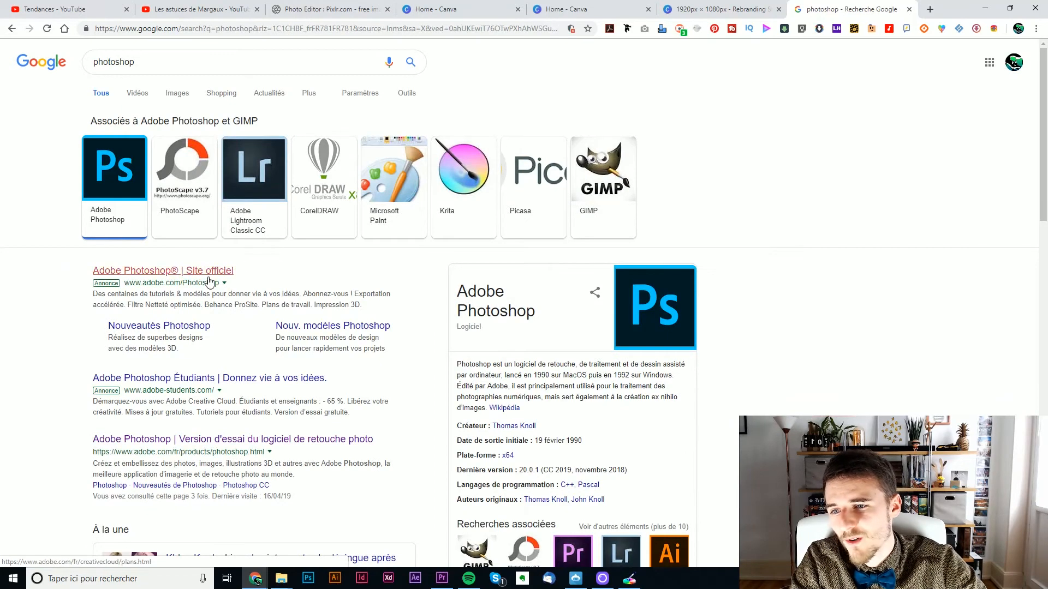
{"action": "left_click", "coordinate": [209, 279]}
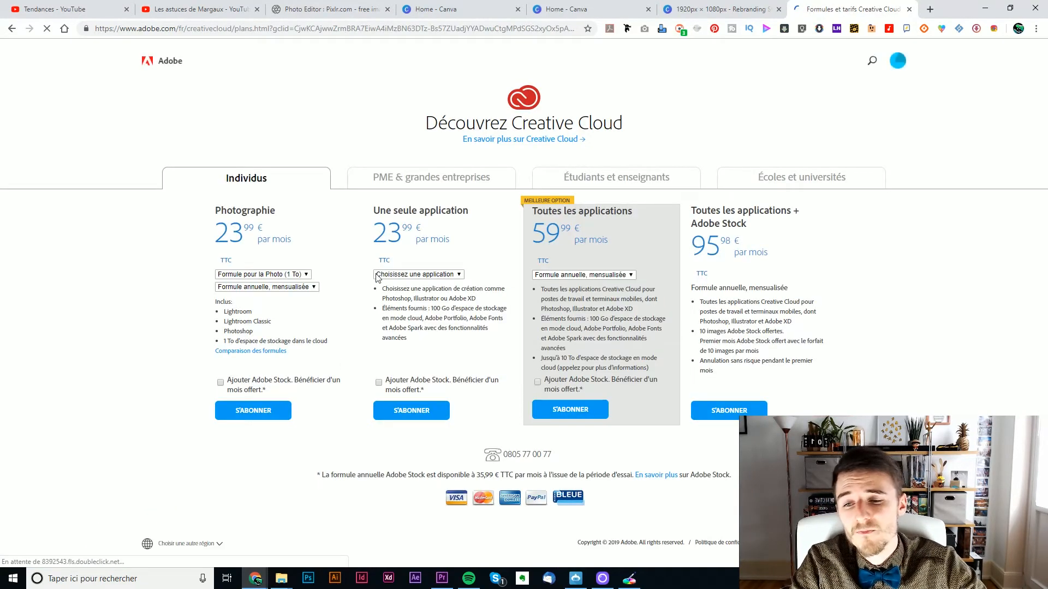
Check the plan and billing options of the Photographie subscription without changing them.
{"action": "left_click", "coordinate": [276, 274]}
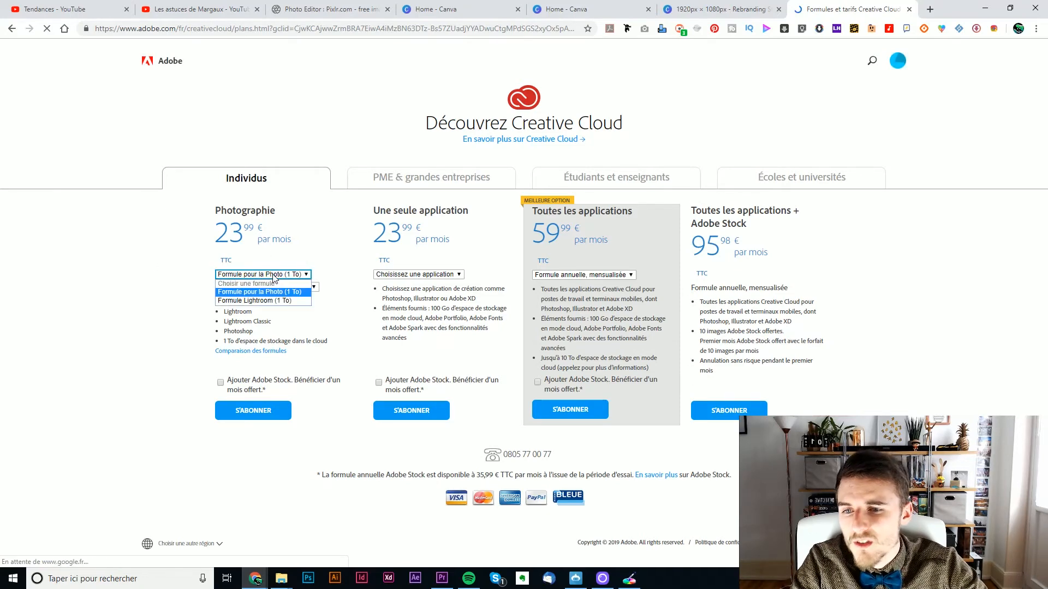
{"action": "left_click", "coordinate": [292, 288]}
{"action": "left_click", "coordinate": [290, 287]}
{"action": "left_click", "coordinate": [135, 278]}
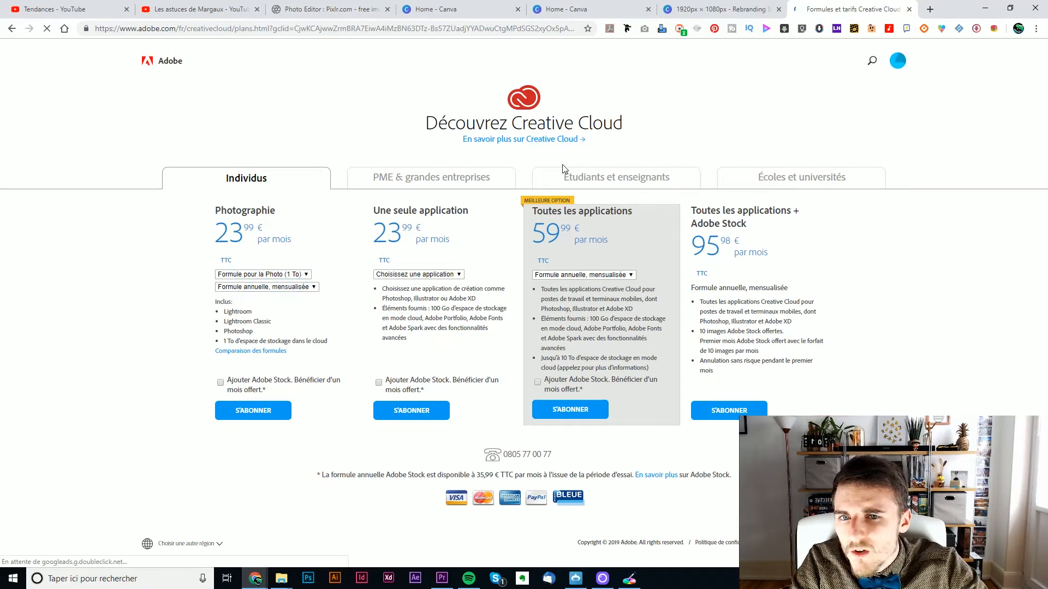
Return to the Photoshop search results and look over the Adobe entries and related searches.
{"action": "key", "text": "alt+Left"}
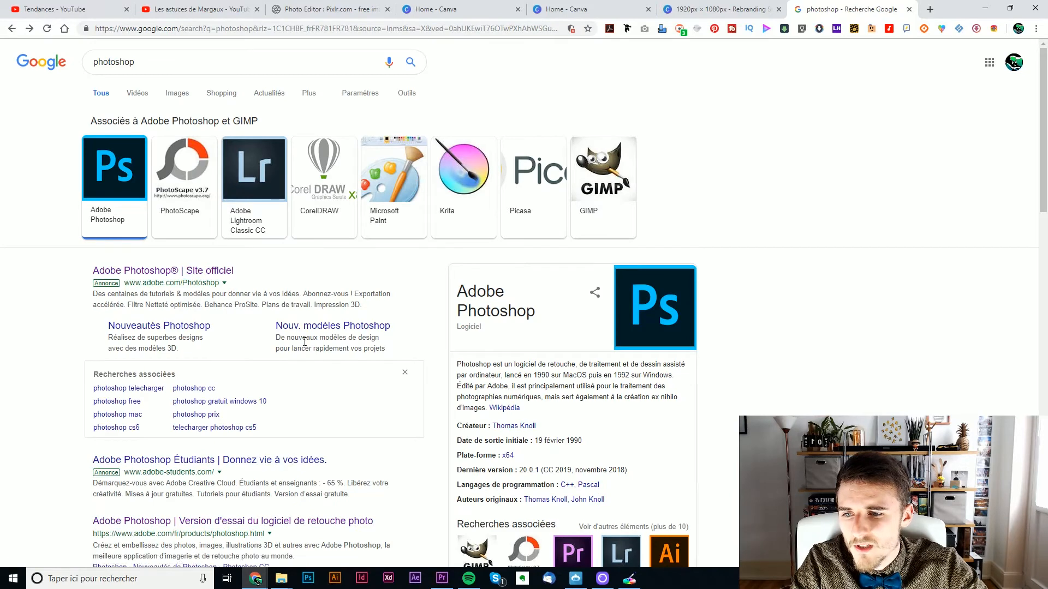
{"action": "scroll", "coordinate": [351, 220], "scroll_direction": "down", "scroll_amount": 2}
{"action": "left_click_drag", "start_coordinate": [286, 228], "coordinate": [380, 238]}
{"action": "left_click", "coordinate": [56, 231]}
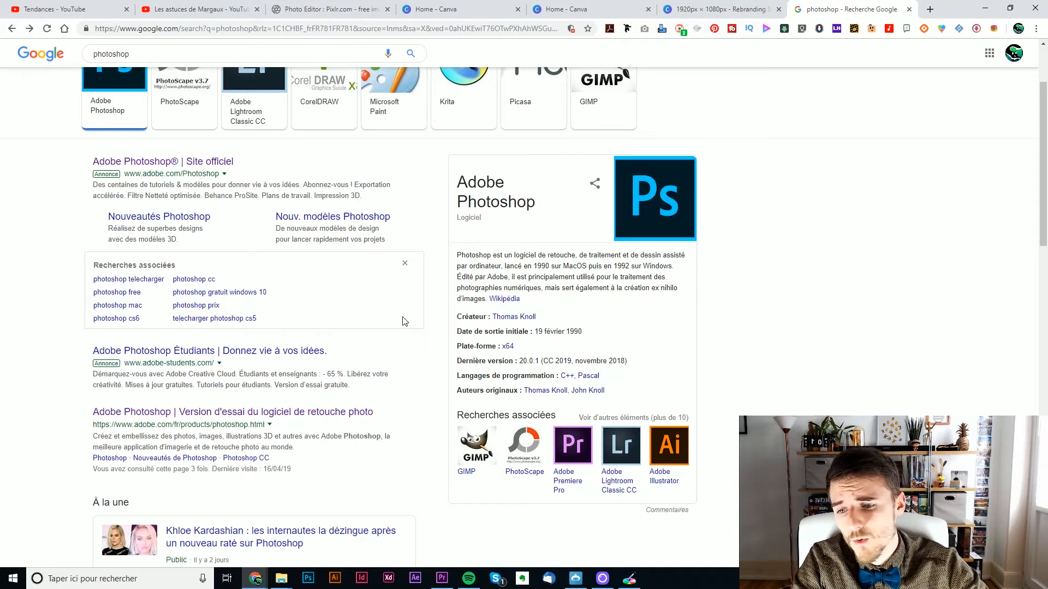
Search Google for affinity and open the official Affinity website.
{"action": "scroll", "coordinate": [140, 470], "scroll_direction": "up", "scroll_amount": 2}
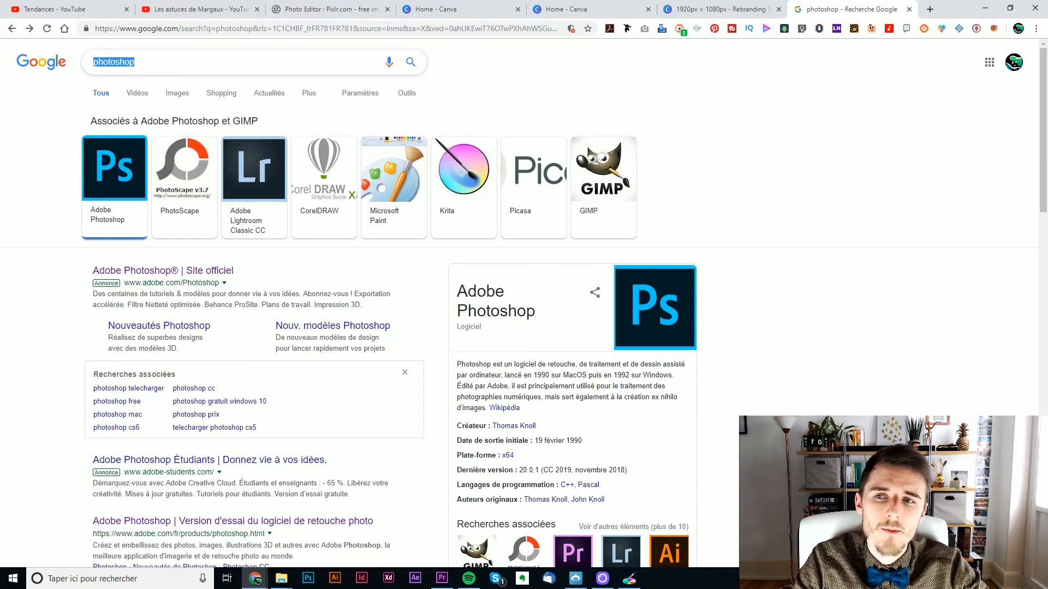
{"action": "type", "text": "affinity"}
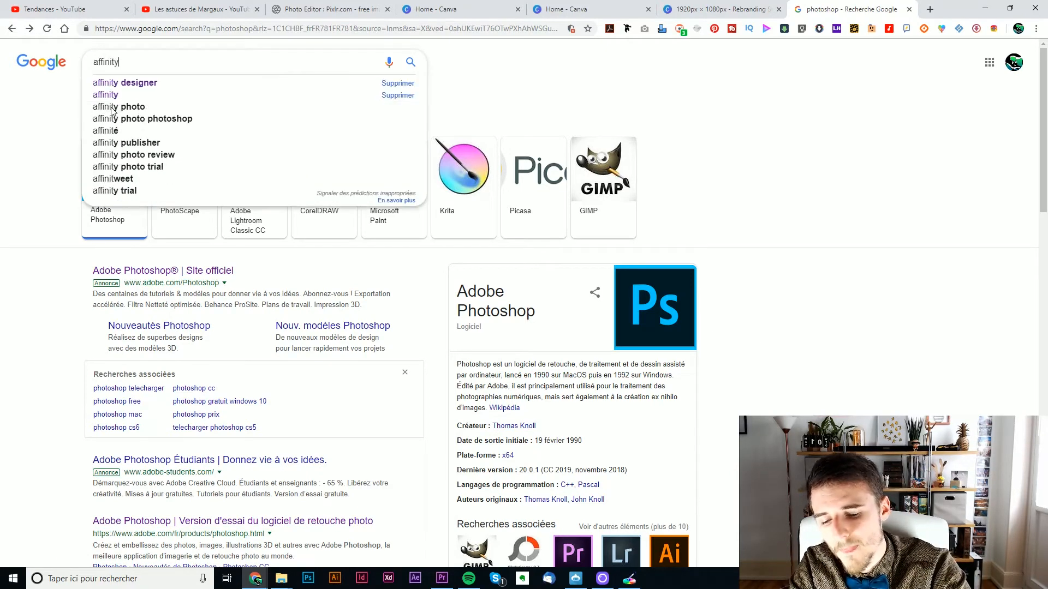
{"action": "key", "text": "Return"}
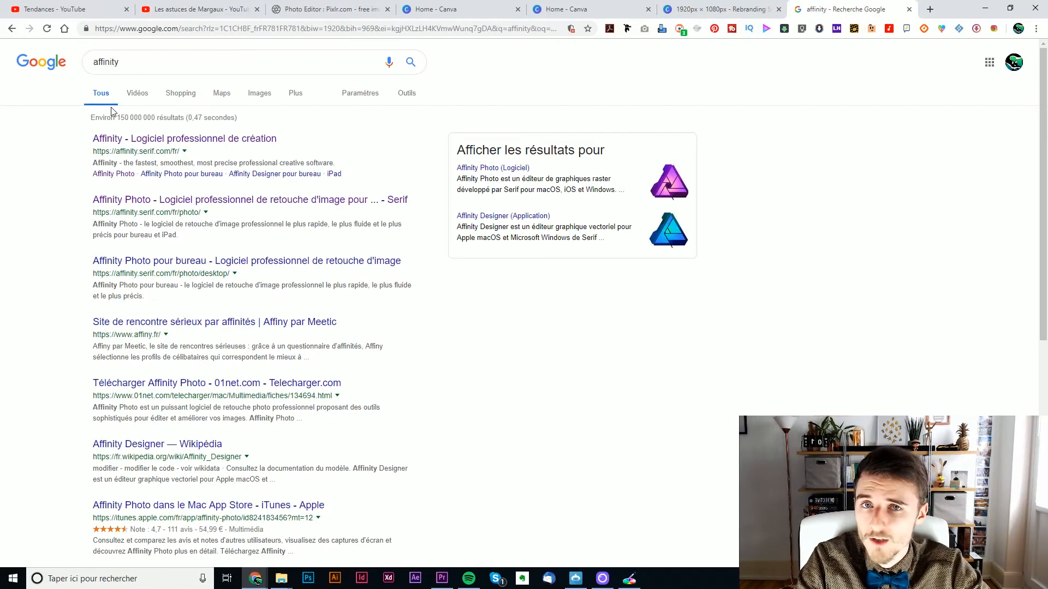
{"action": "left_click", "coordinate": [213, 139]}
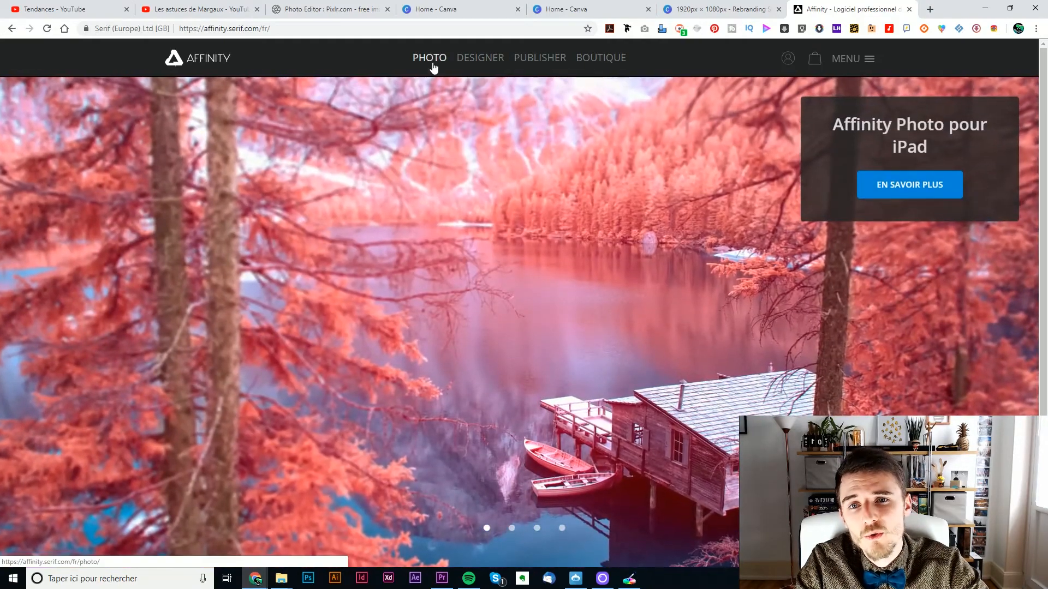
Look over the Affinity Photo, Designer and Publisher product pages.
{"action": "left_click", "coordinate": [430, 60]}
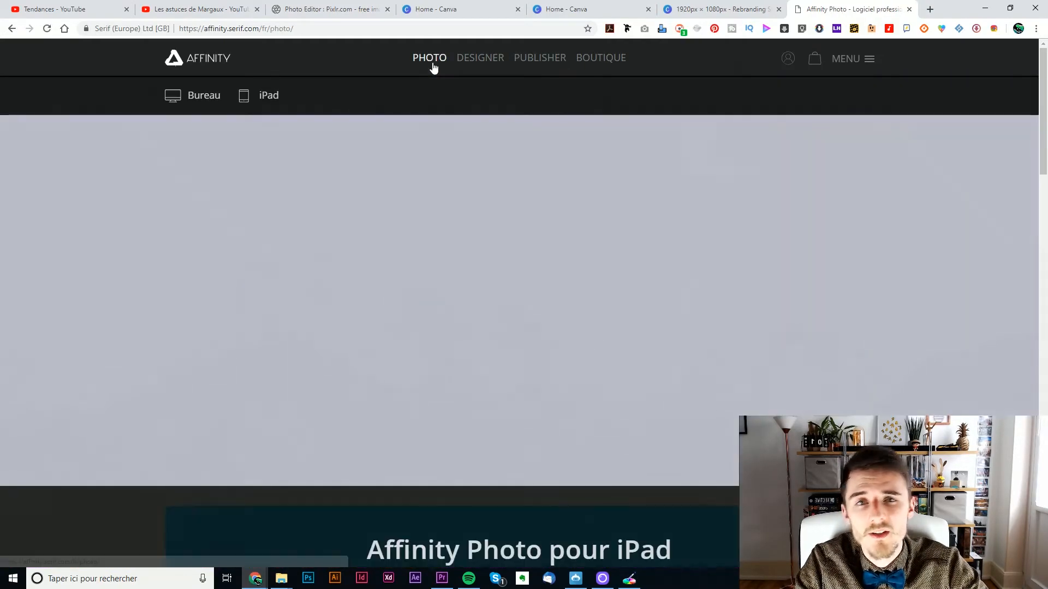
{"action": "left_click", "coordinate": [490, 57]}
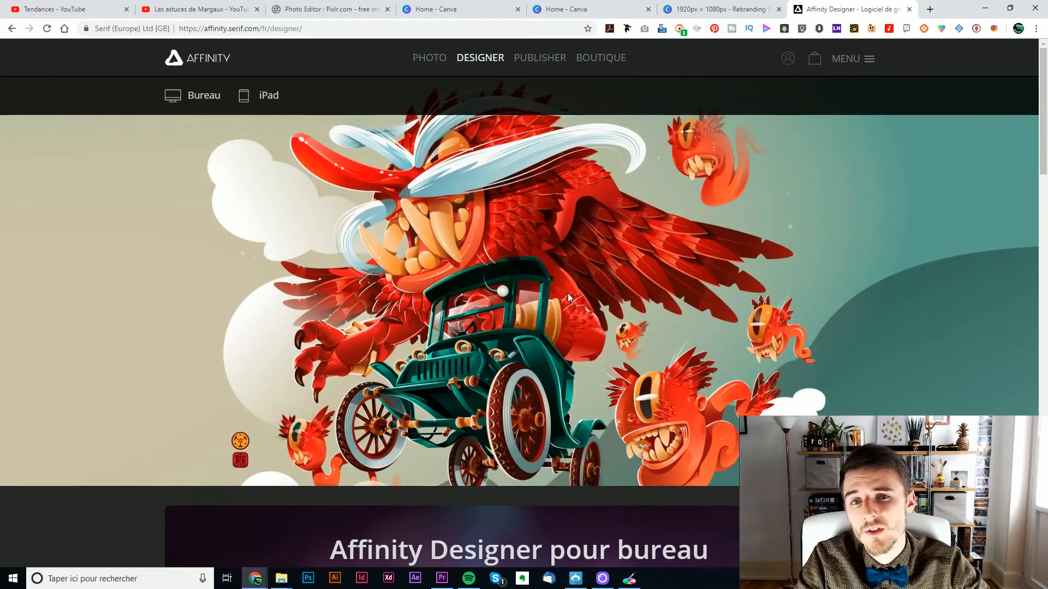
{"action": "left_click", "coordinate": [556, 64]}
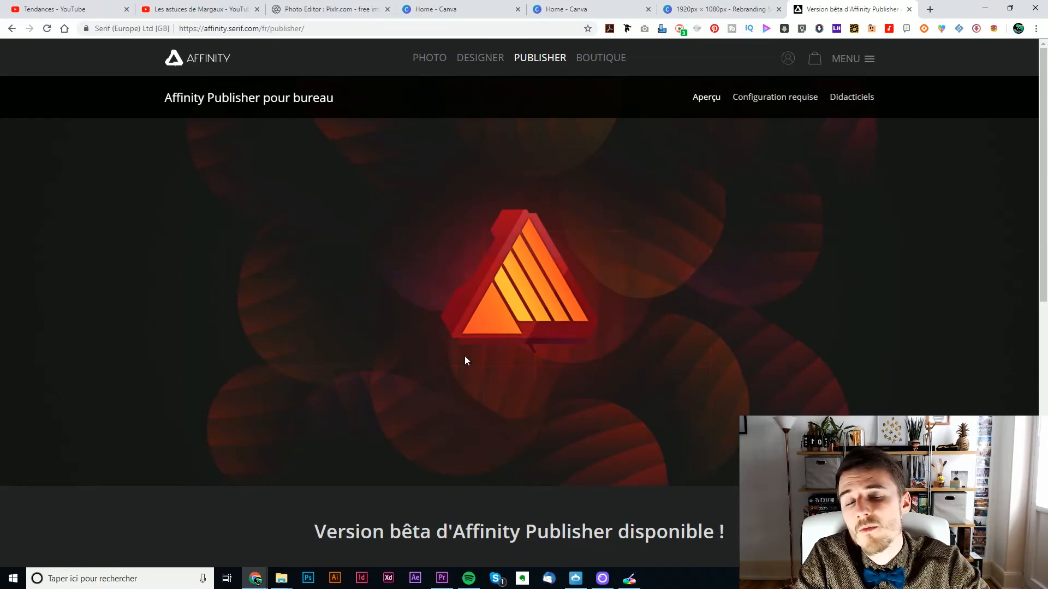
Open the Affinity Store and check the price of Affinity Designer.
{"action": "left_click", "coordinate": [600, 57]}
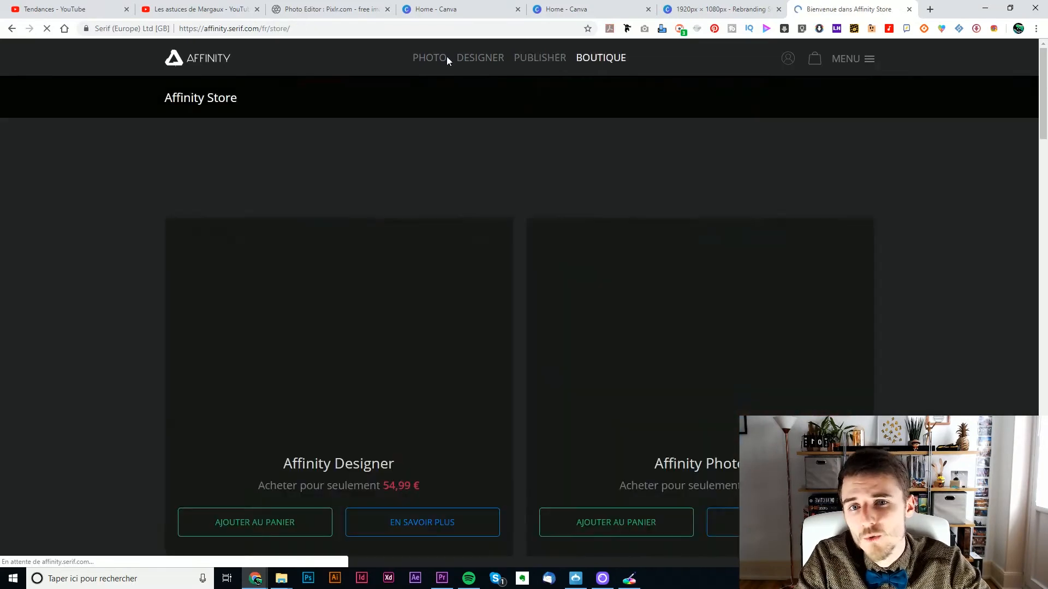
{"action": "scroll", "coordinate": [816, 181], "scroll_direction": "down", "scroll_amount": 2}
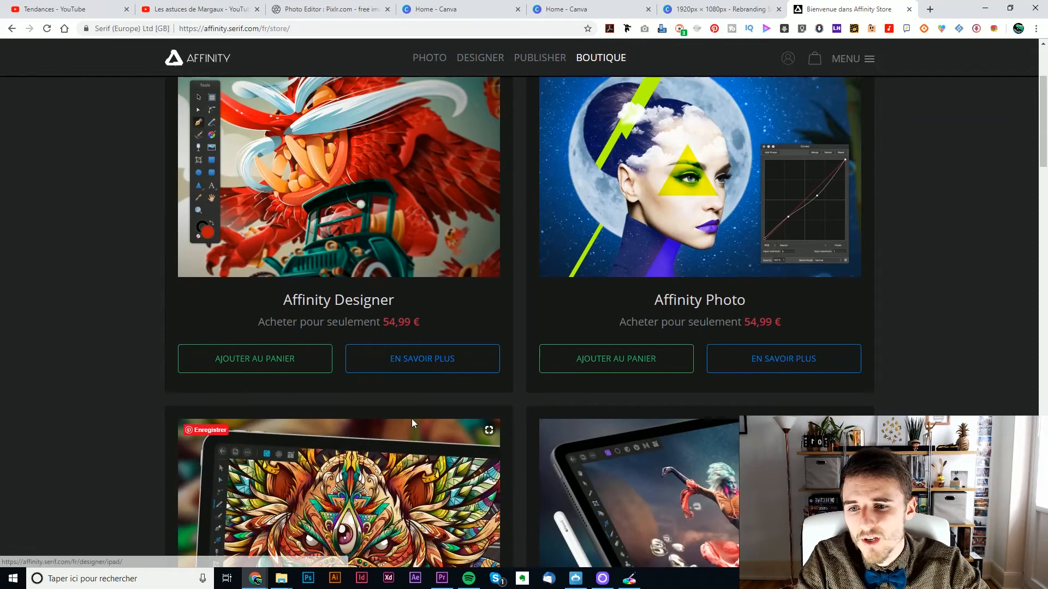
{"action": "scroll", "coordinate": [292, 416], "scroll_direction": "up", "scroll_amount": 1}
{"action": "left_click_drag", "start_coordinate": [438, 430], "coordinate": [381, 431]}
{"action": "left_click", "coordinate": [207, 387]}
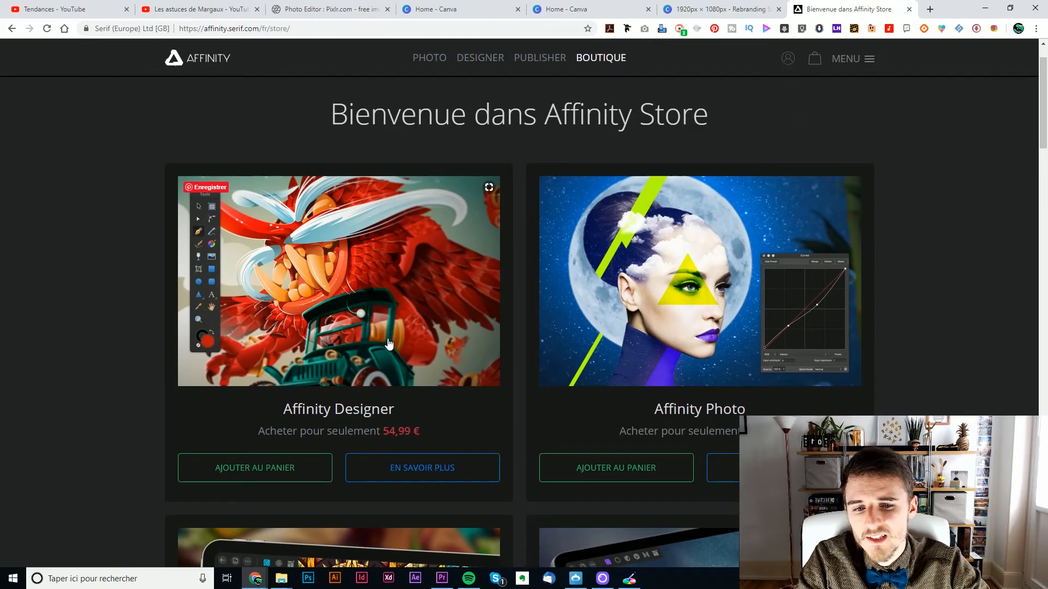
Browse the store's iPad apps and brush packs, and return to the Affinity Designer offer to point out its price.
{"action": "scroll", "coordinate": [817, 353], "scroll_direction": "down", "scroll_amount": 1}
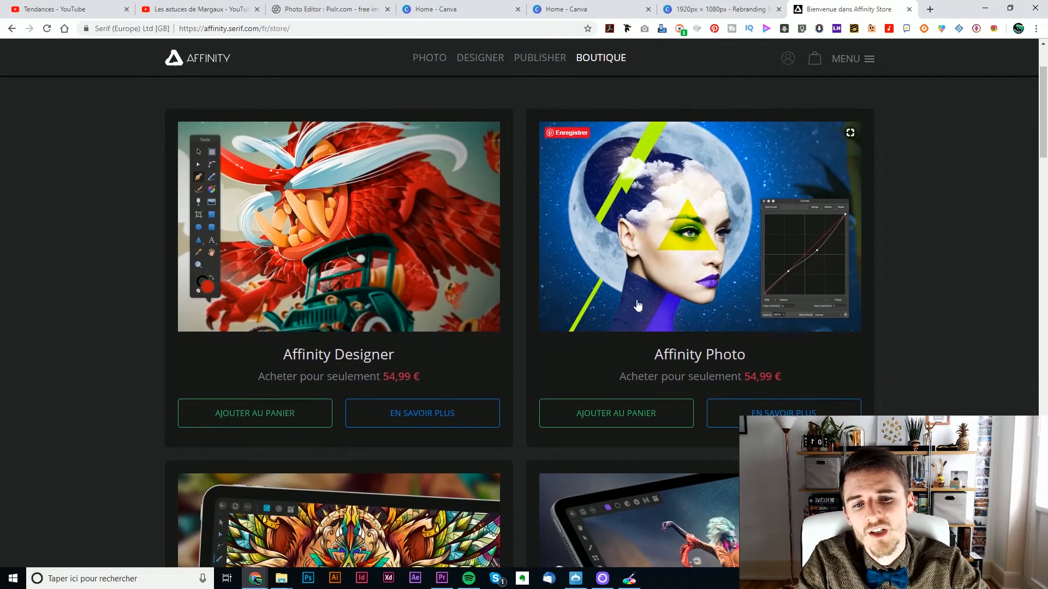
{"action": "scroll", "coordinate": [889, 280], "scroll_direction": "down", "scroll_amount": 6}
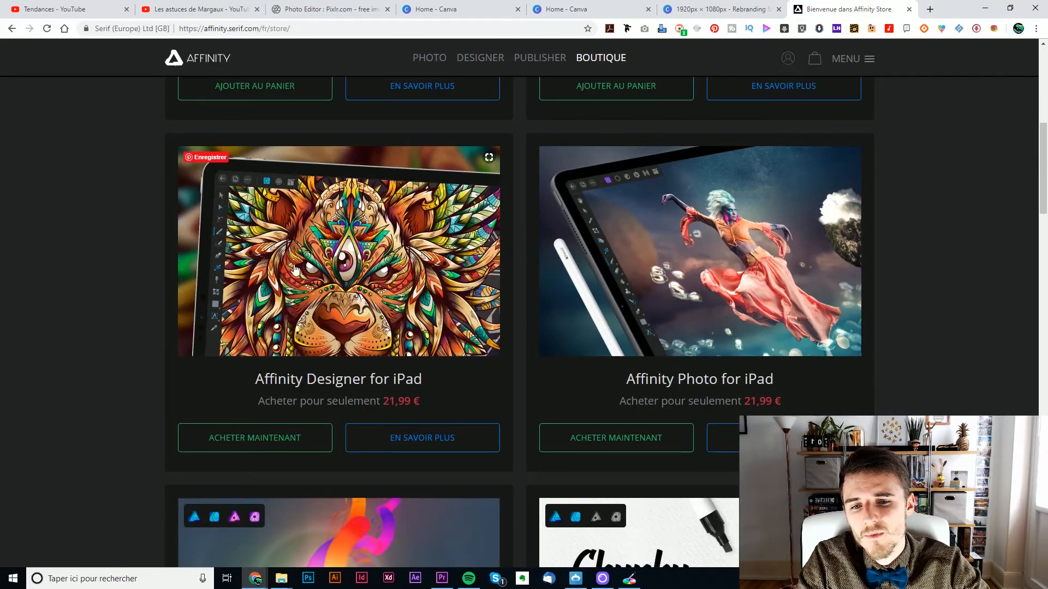
{"action": "scroll", "coordinate": [749, 350], "scroll_direction": "down", "scroll_amount": 6}
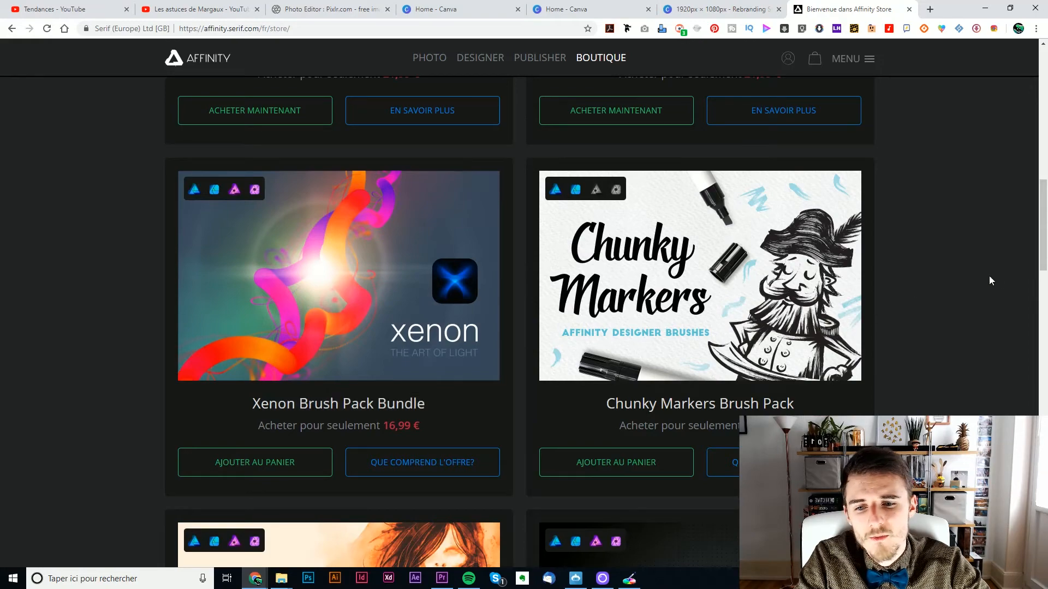
{"action": "scroll", "coordinate": [989, 276], "scroll_direction": "down", "scroll_amount": 6}
{"action": "scroll", "coordinate": [839, 411], "scroll_direction": "up", "scroll_amount": 18}
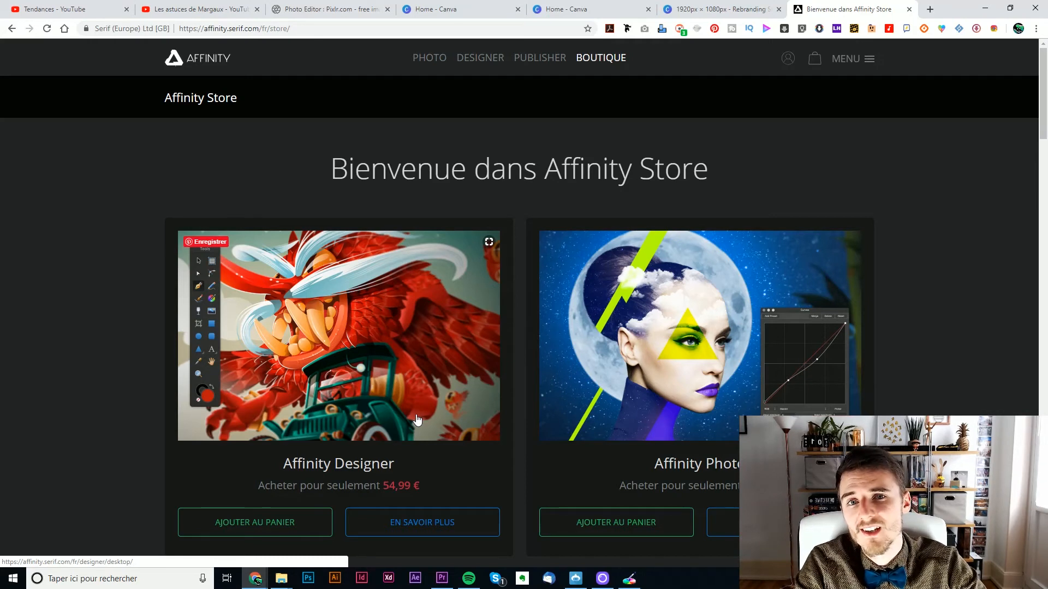
{"action": "left_click_drag", "start_coordinate": [421, 486], "coordinate": [388, 486]}
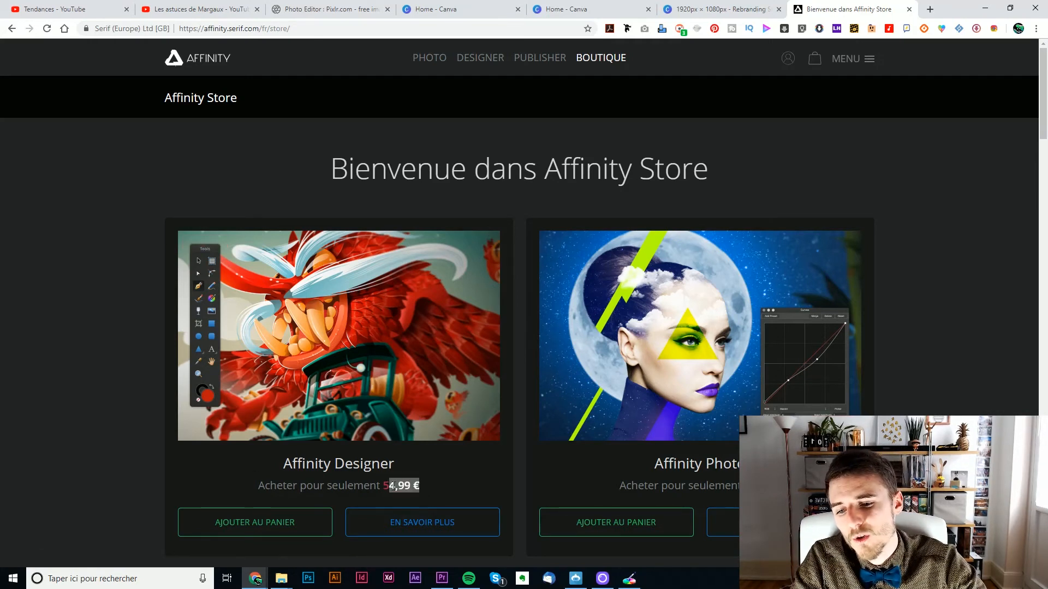
{"action": "left_click", "coordinate": [443, 486]}
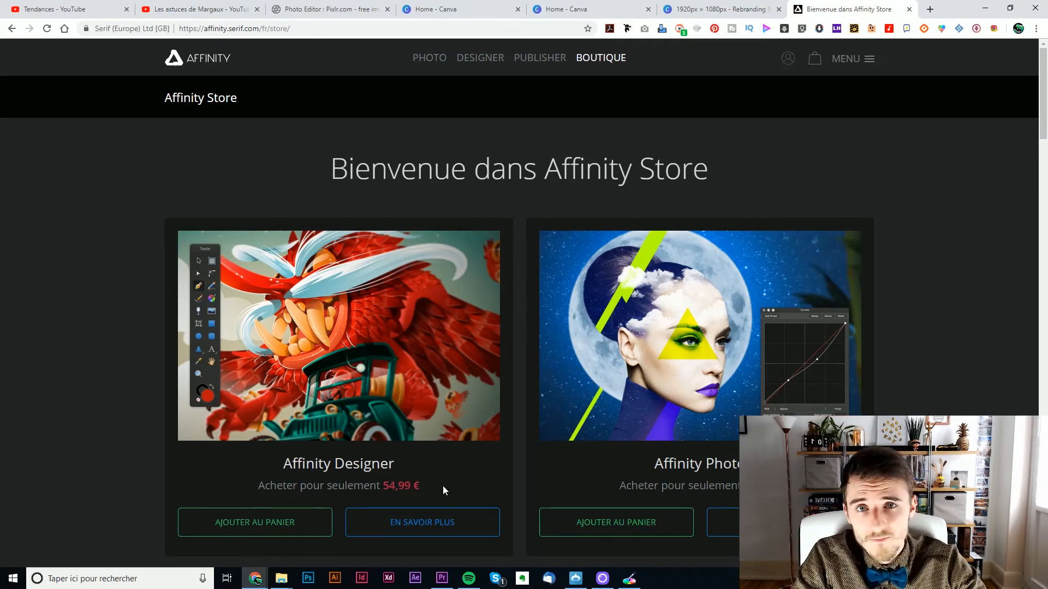
Highlight the Affinity Designer name and its price line in the Affinity Store.
{"action": "left_click_drag", "start_coordinate": [432, 483], "coordinate": [306, 468]}
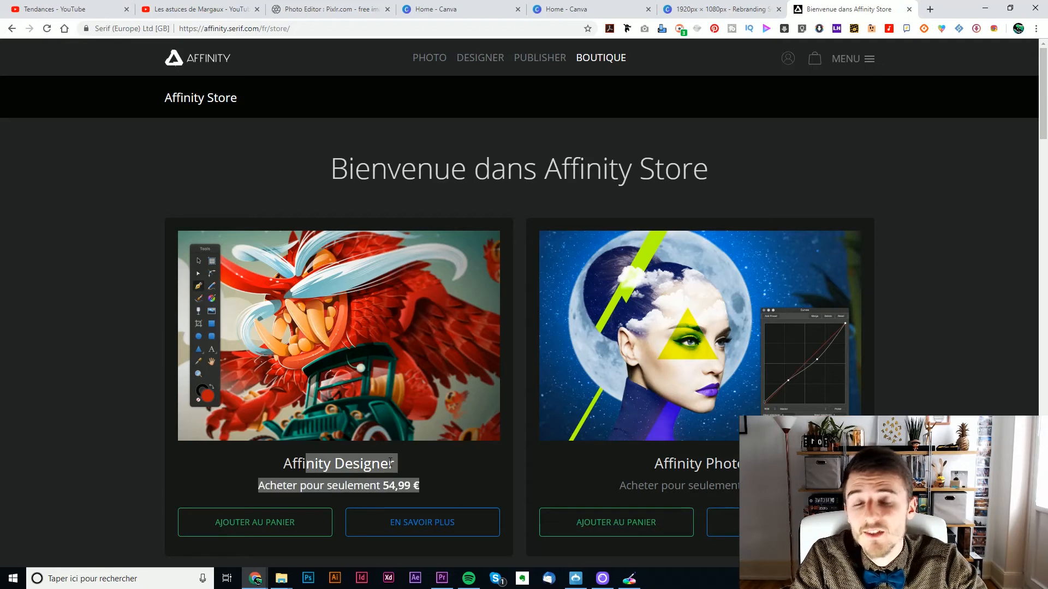
{"action": "left_click", "coordinate": [444, 487]}
{"action": "left_click_drag", "start_coordinate": [444, 487], "coordinate": [334, 465]}
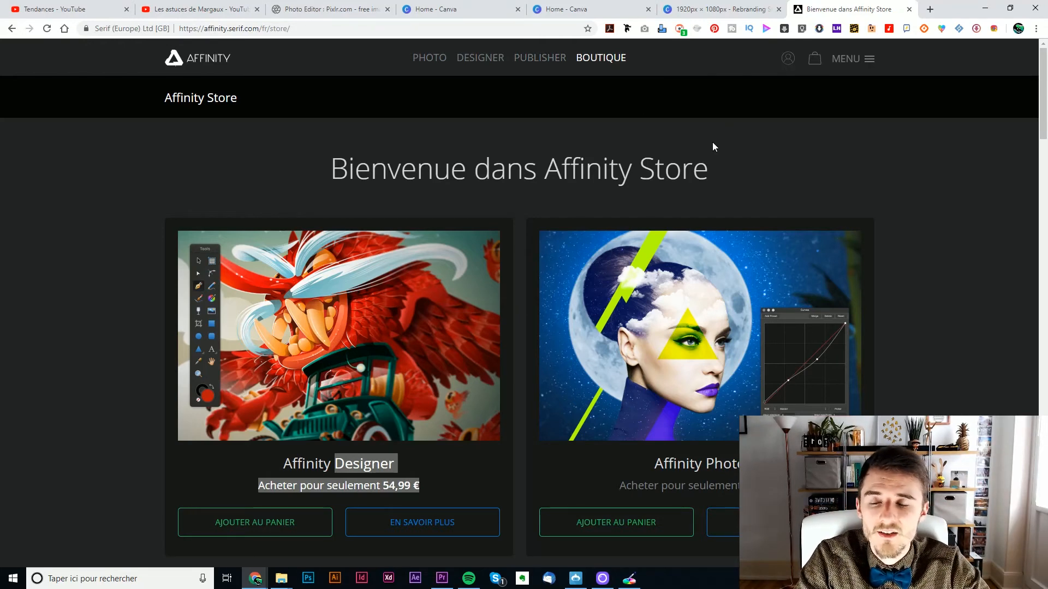
Review the finished thumbnail in Pixlr X, look at the Rebranding Strategy design in Canva, and return to Pixlr X.
{"action": "left_click", "coordinate": [332, 8]}
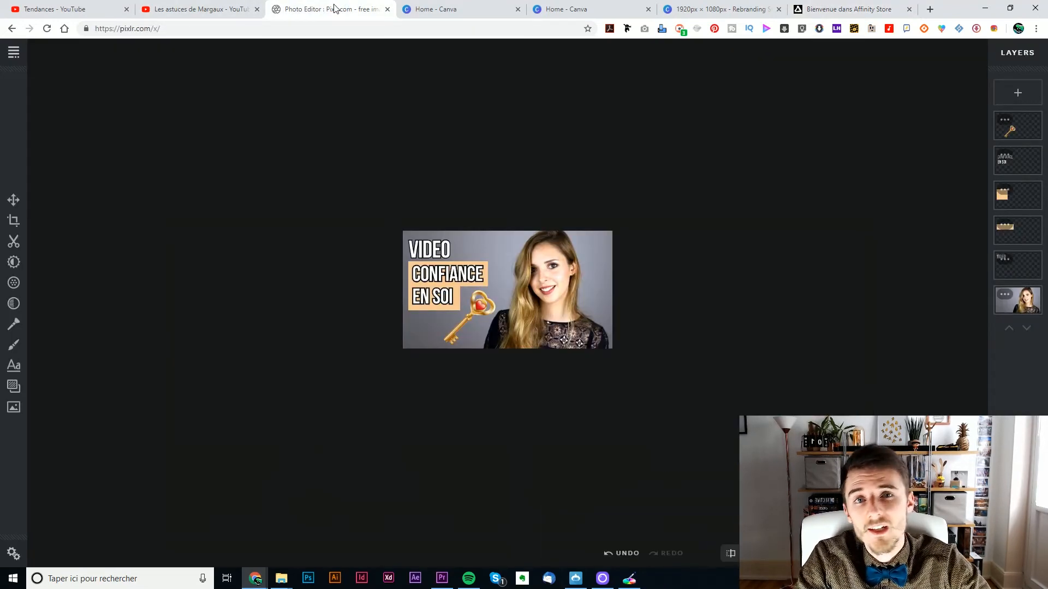
{"action": "left_click", "coordinate": [549, 162]}
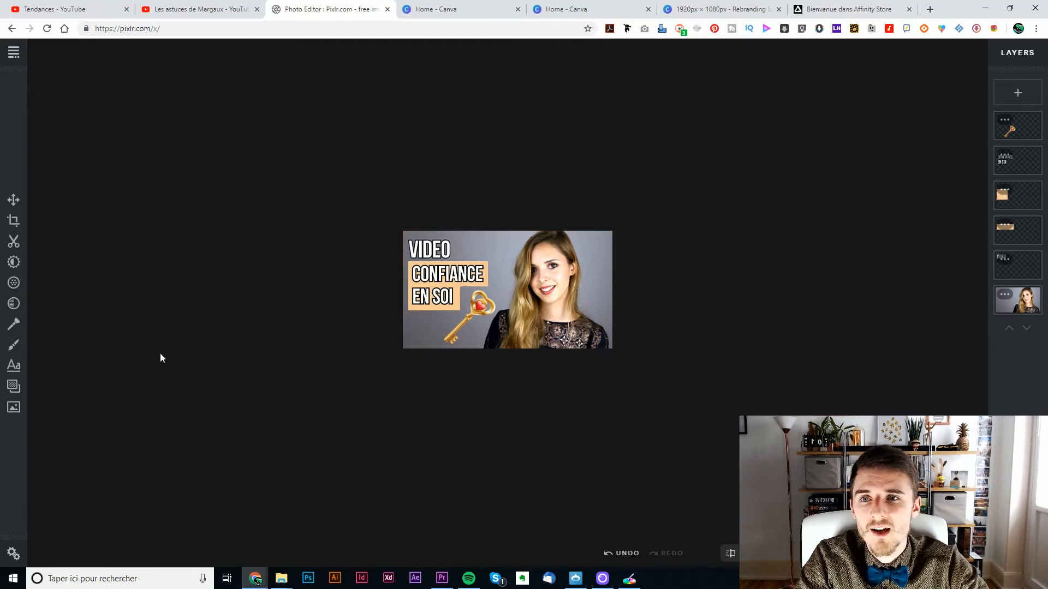
{"action": "left_click", "coordinate": [723, 9]}
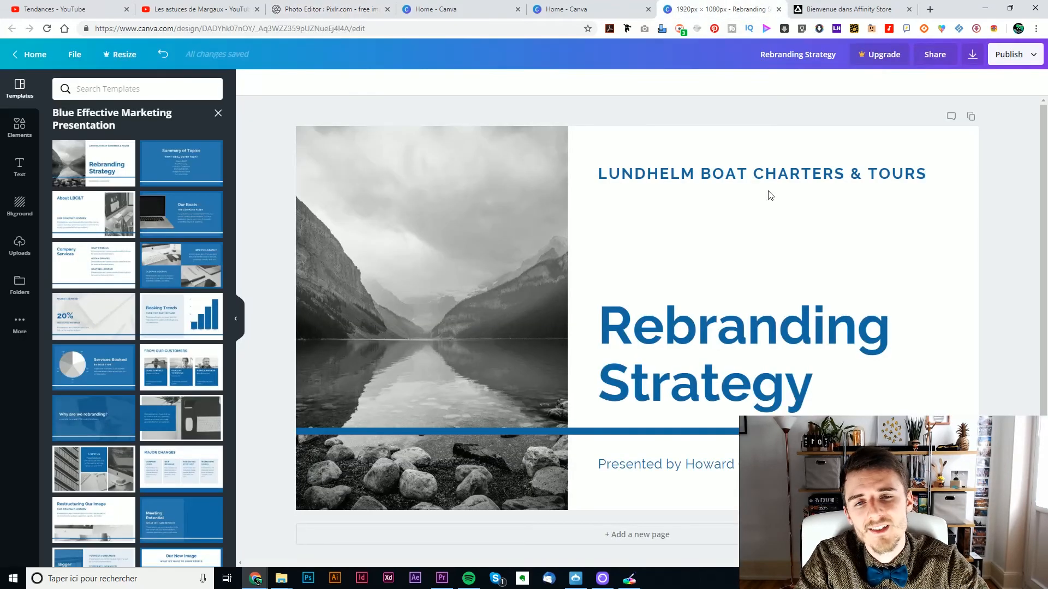
{"action": "left_click", "coordinate": [315, 7]}
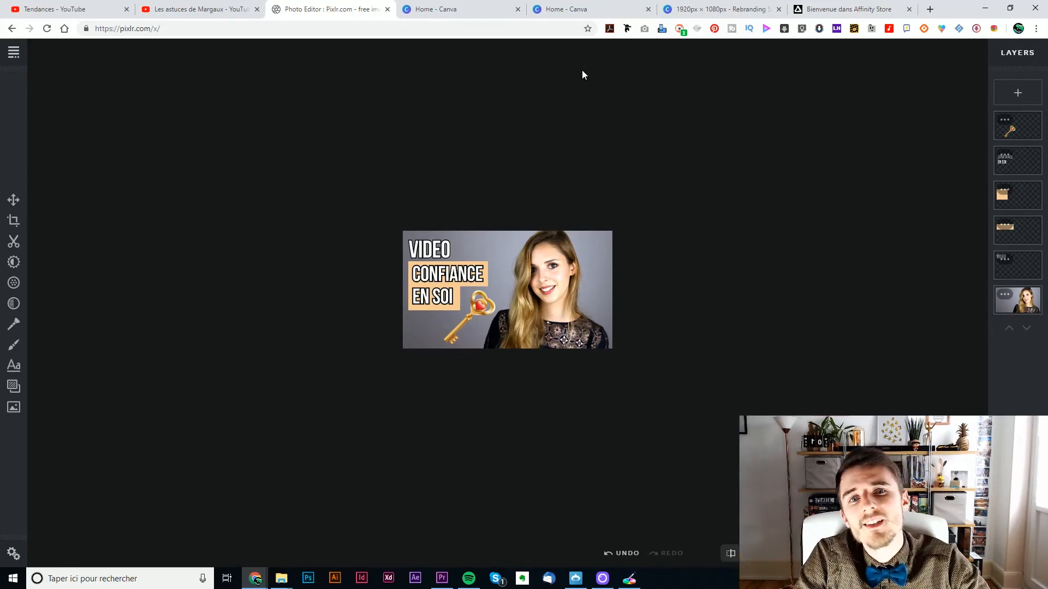
Go back to the Canva design, leave the Blue Effective Marketing Presentation set and browse the other available templates.
{"action": "left_click", "coordinate": [721, 8]}
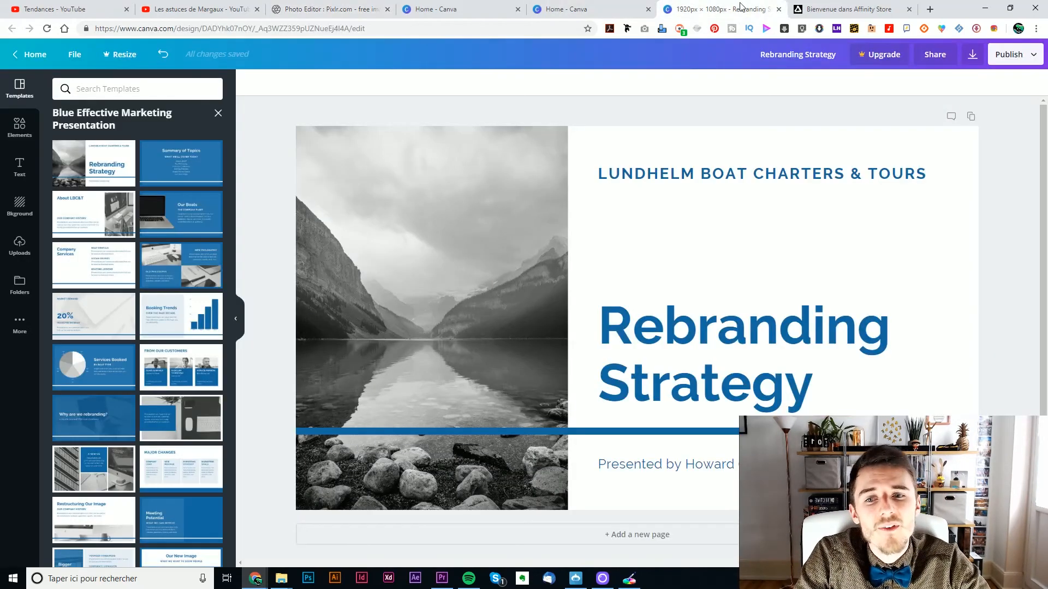
{"action": "left_click", "coordinate": [217, 114]}
{"action": "scroll", "coordinate": [209, 231], "scroll_direction": "down", "scroll_amount": 3}
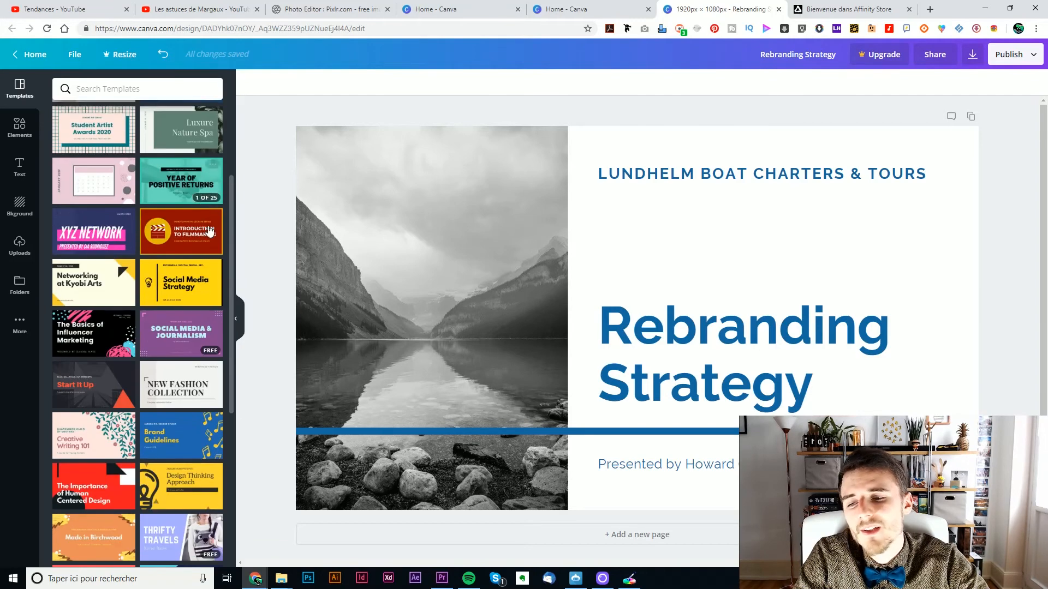
{"action": "scroll", "coordinate": [102, 346], "scroll_direction": "down", "scroll_amount": 2}
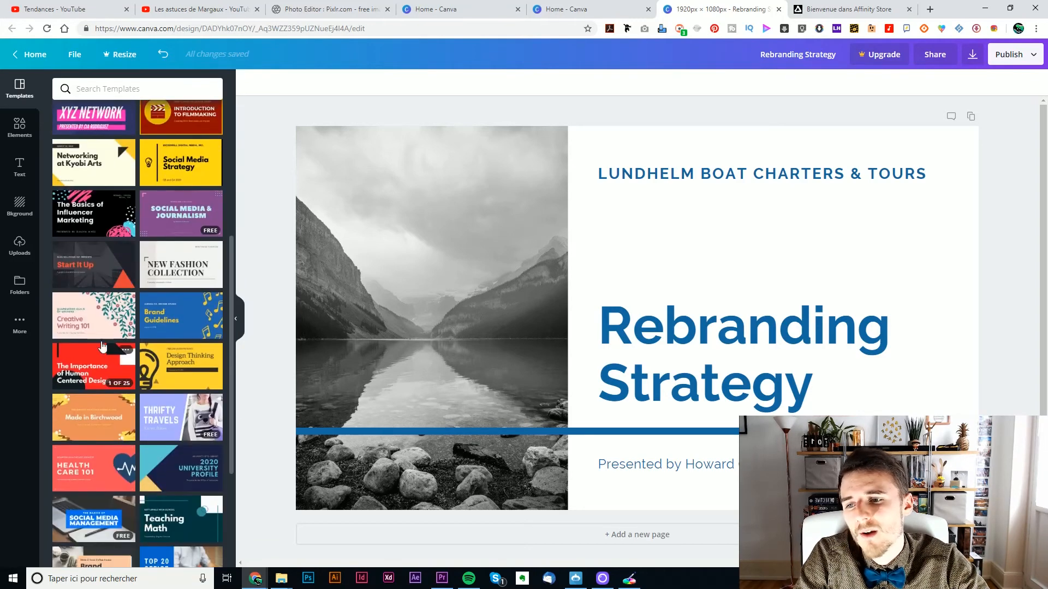
{"action": "scroll", "coordinate": [102, 354], "scroll_direction": "down", "scroll_amount": 4}
{"action": "scroll", "coordinate": [149, 350], "scroll_direction": "up", "scroll_amount": 2}
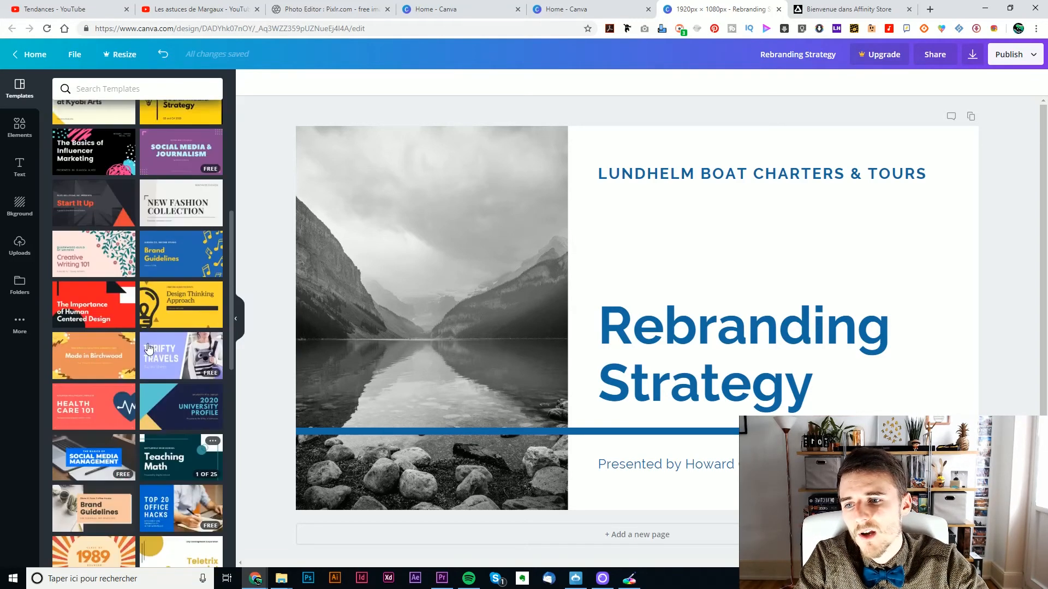
{"action": "scroll", "coordinate": [149, 349], "scroll_direction": "up", "scroll_amount": 5}
Return to the Affinity Store, highlight the Affinity Designer price and clear the text selection.
{"action": "left_click", "coordinate": [855, 15]}
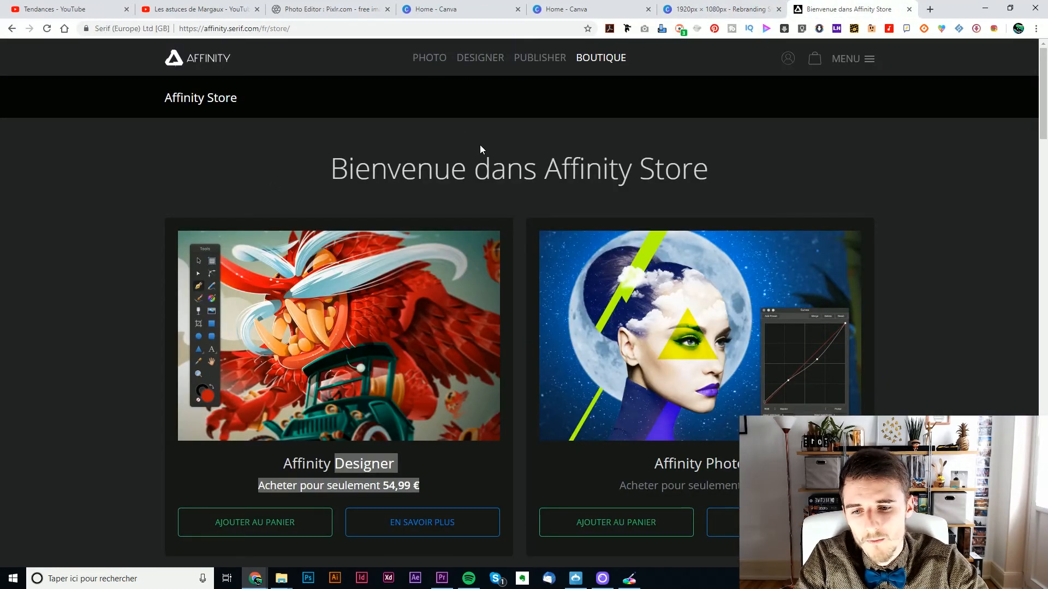
{"action": "left_click_drag", "start_coordinate": [436, 489], "coordinate": [369, 487]}
{"action": "left_click", "coordinate": [464, 486]}
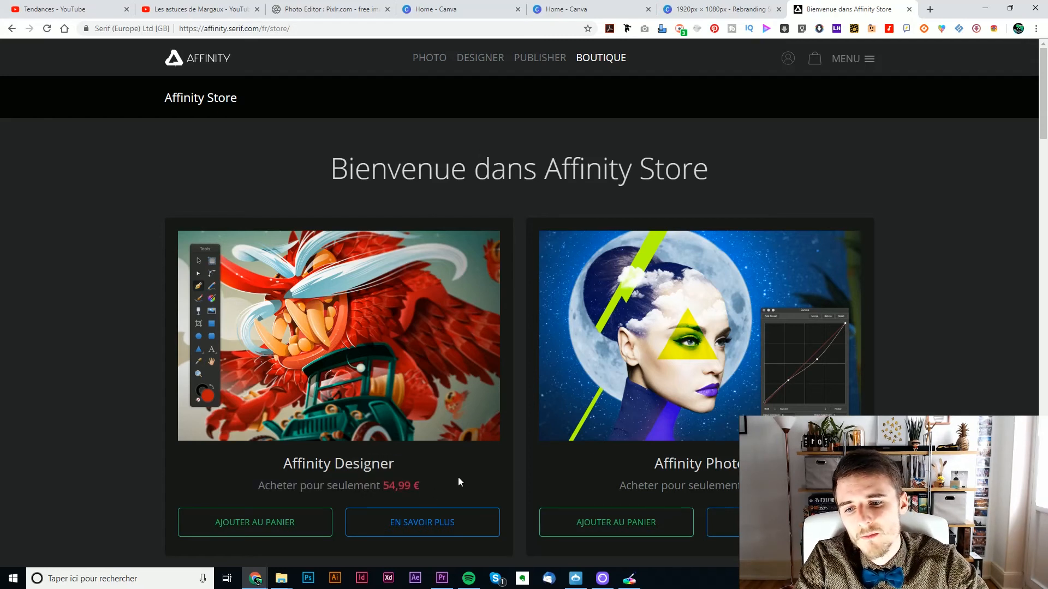